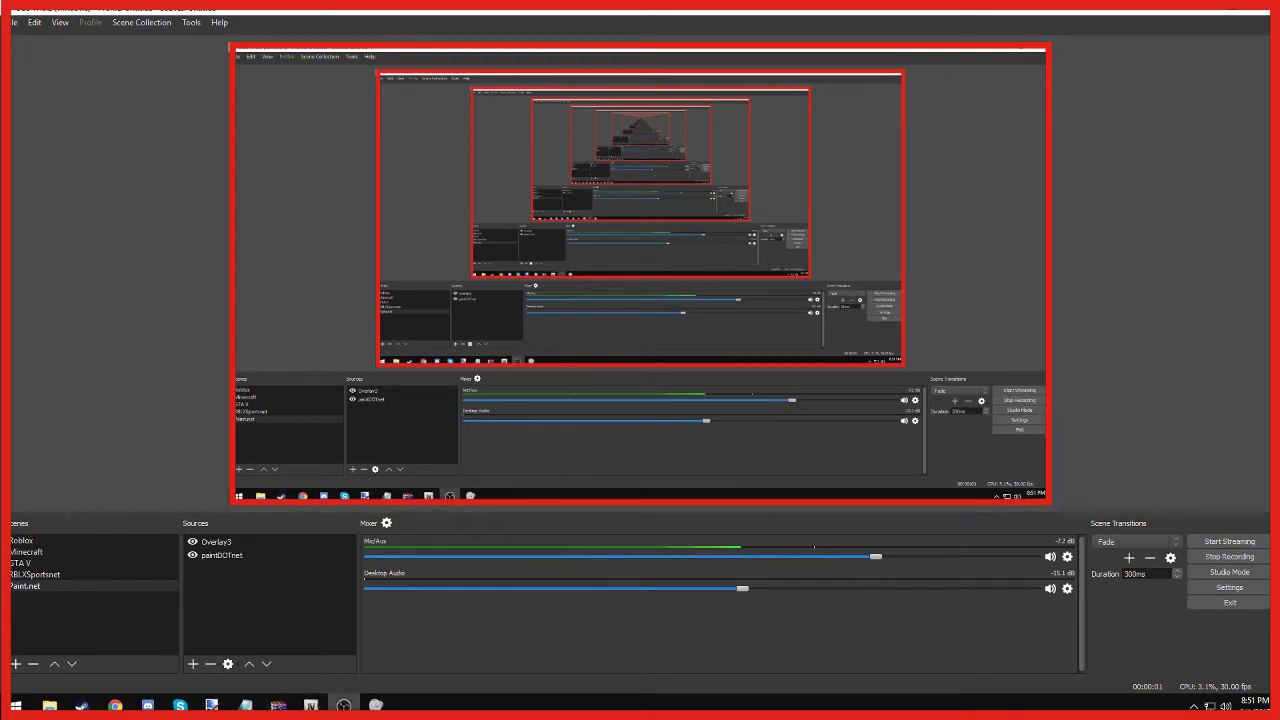
Bring the pasted Roblox shirt template to the front in Paint.NET.
{"action": "left_click", "coordinate": [211, 706]}
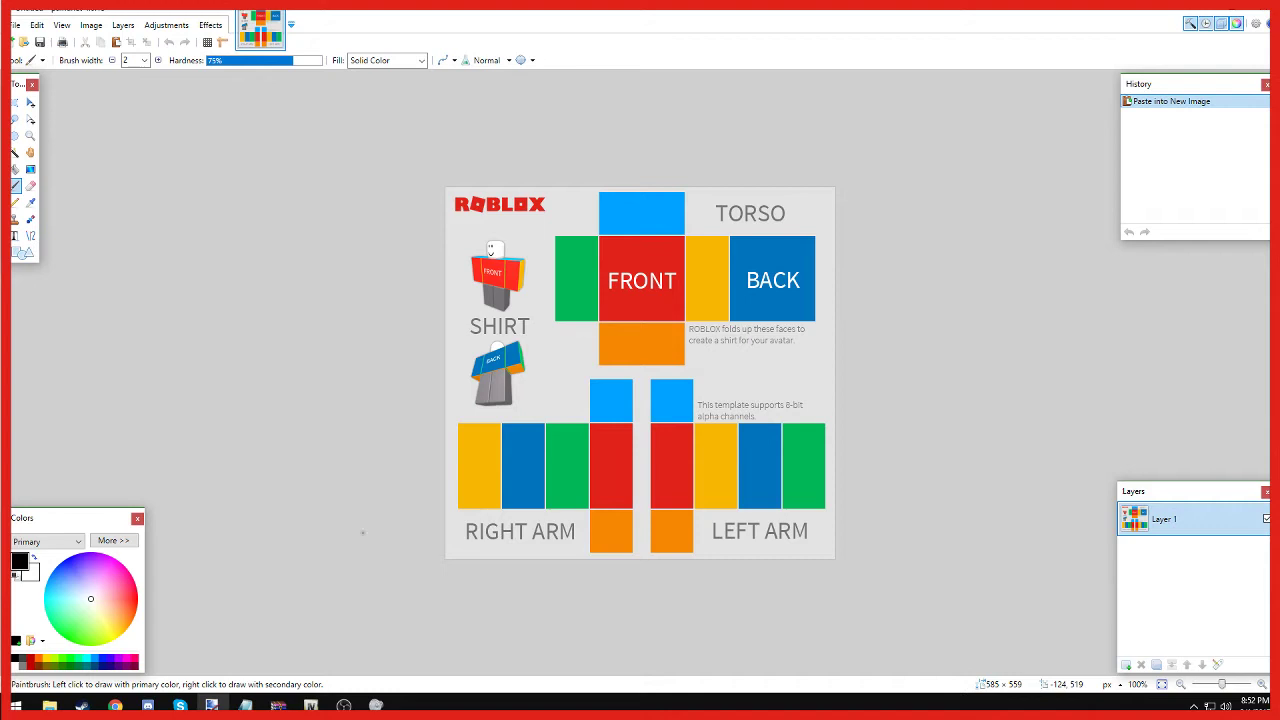
Box and delete the FRONT and BACK labels on the torso panels.
{"action": "left_click", "coordinate": [15, 102]}
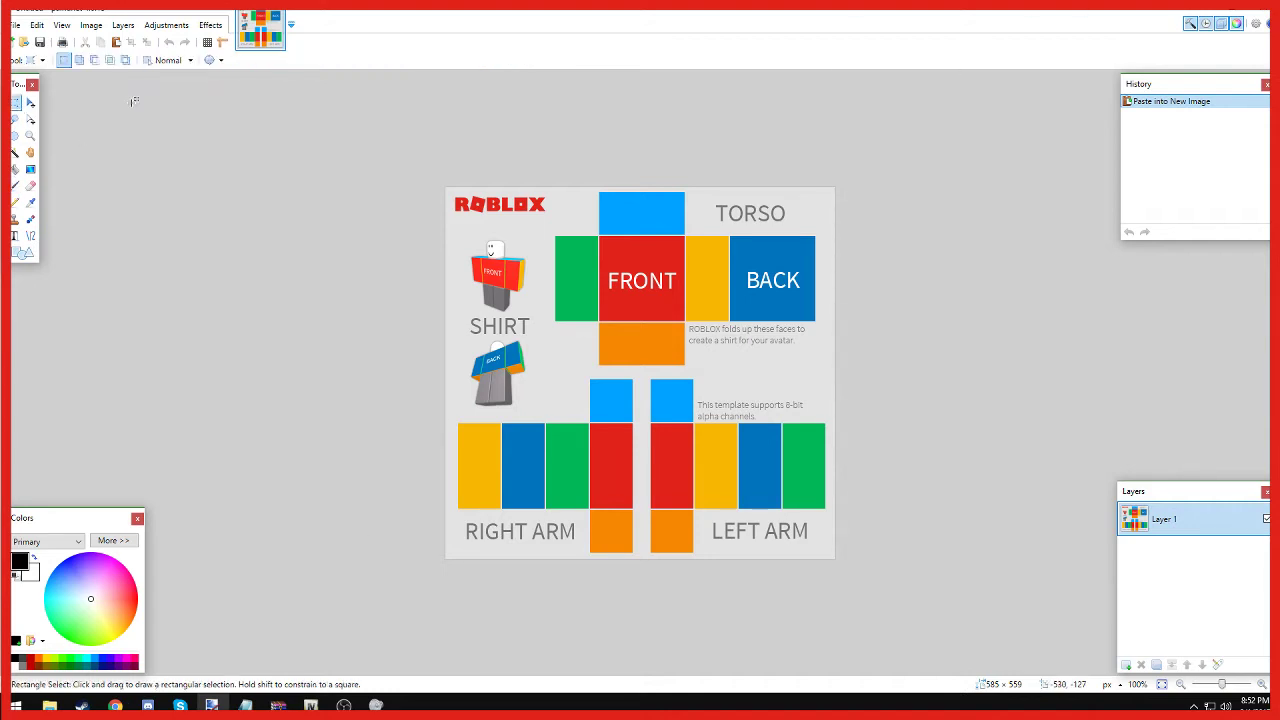
{"action": "left_click_drag", "start_coordinate": [604, 265], "coordinate": [680, 294]}
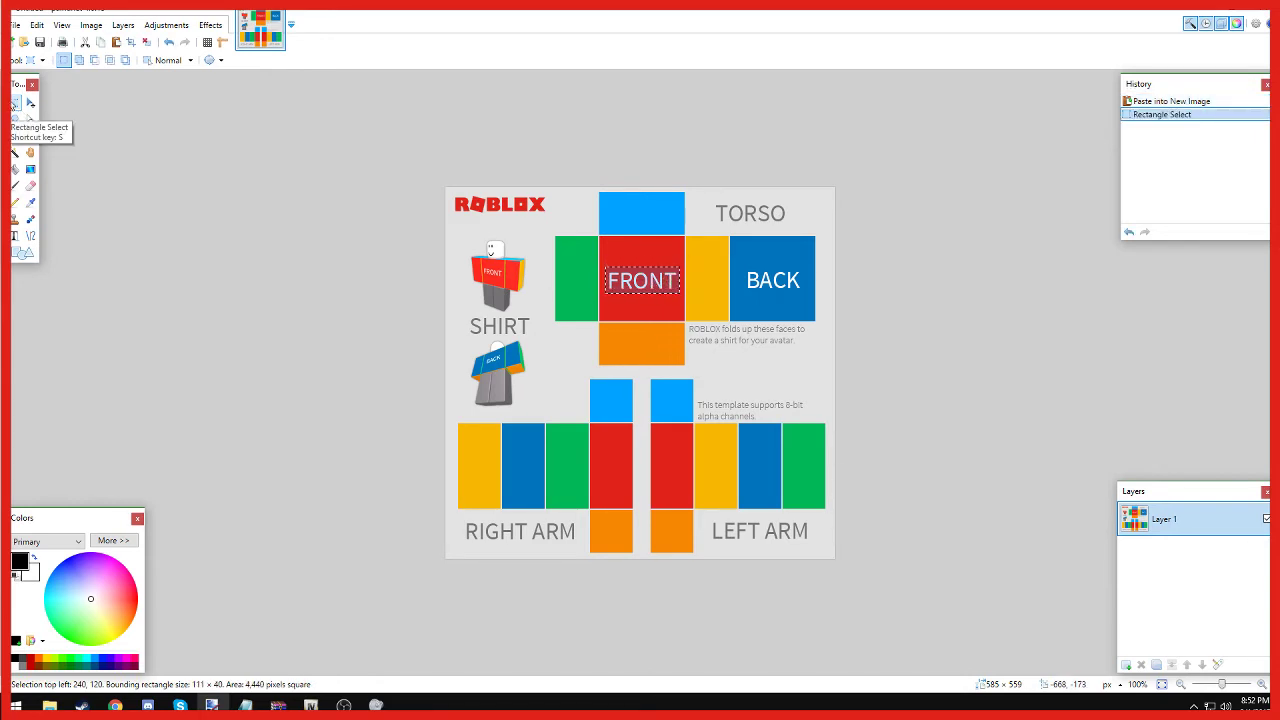
{"action": "left_click", "coordinate": [598, 265]}
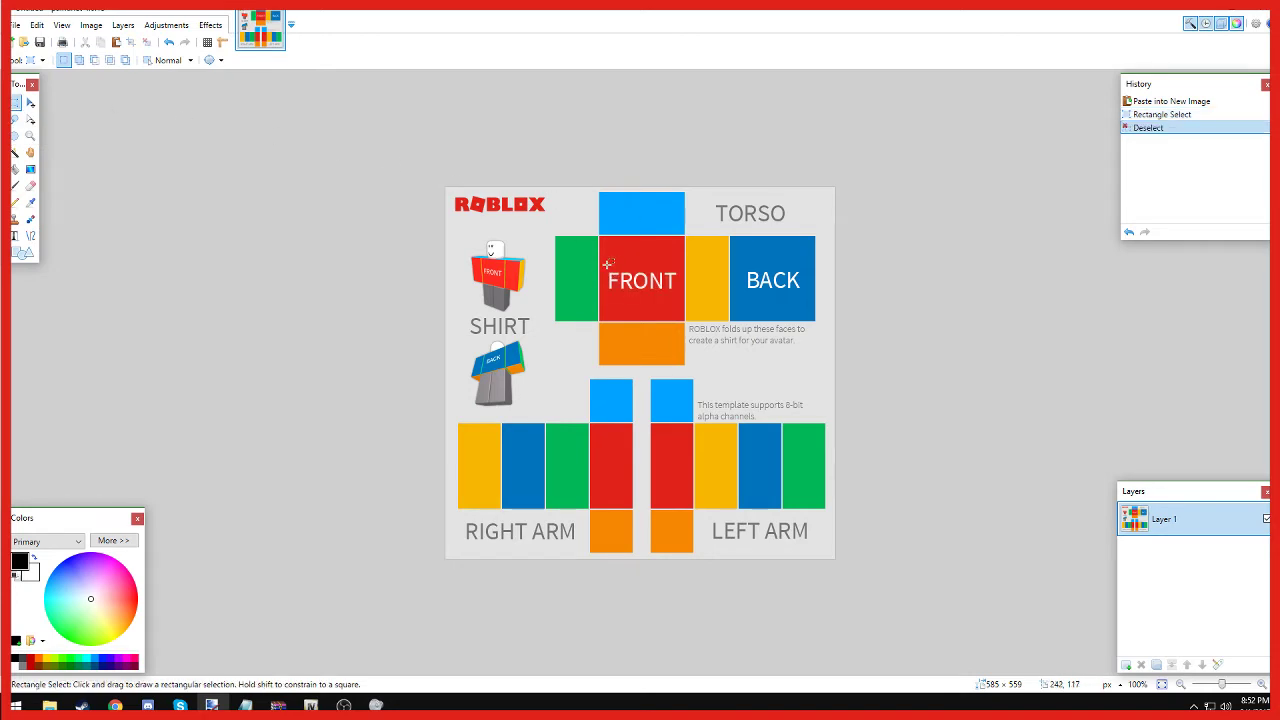
{"action": "left_click_drag", "start_coordinate": [605, 264], "coordinate": [681, 294]}
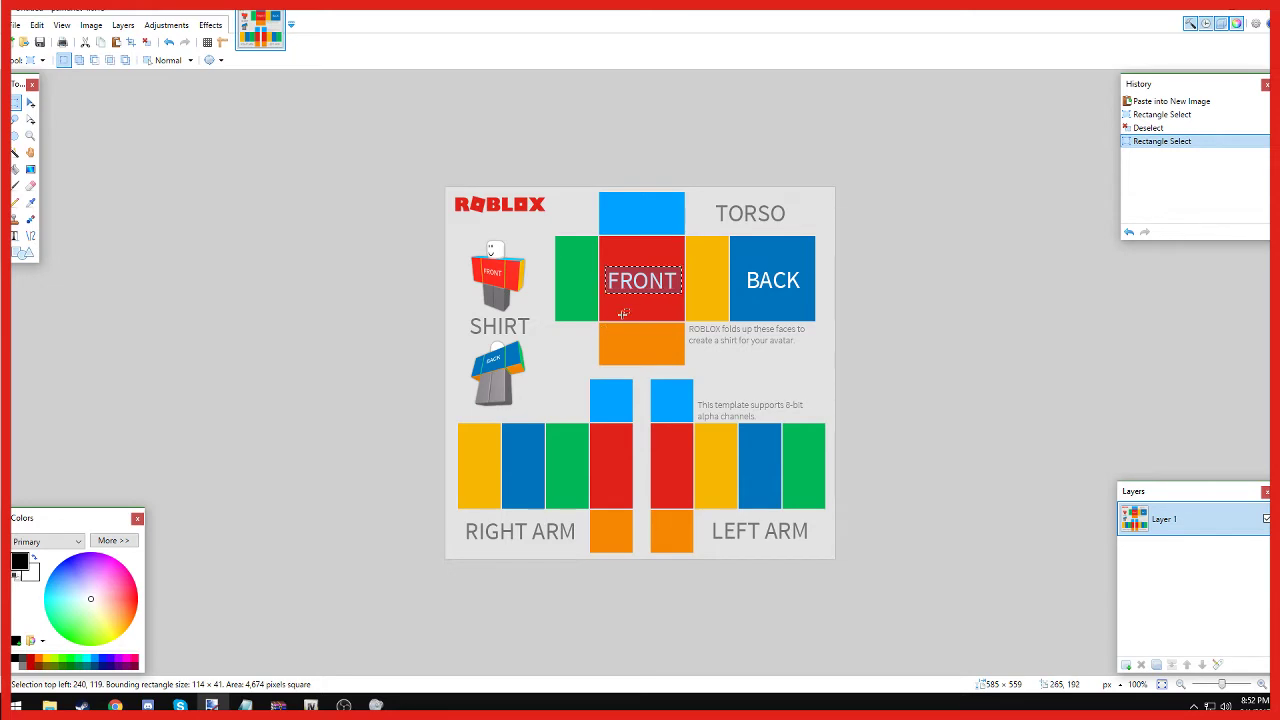
{"action": "key", "text": "Delete"}
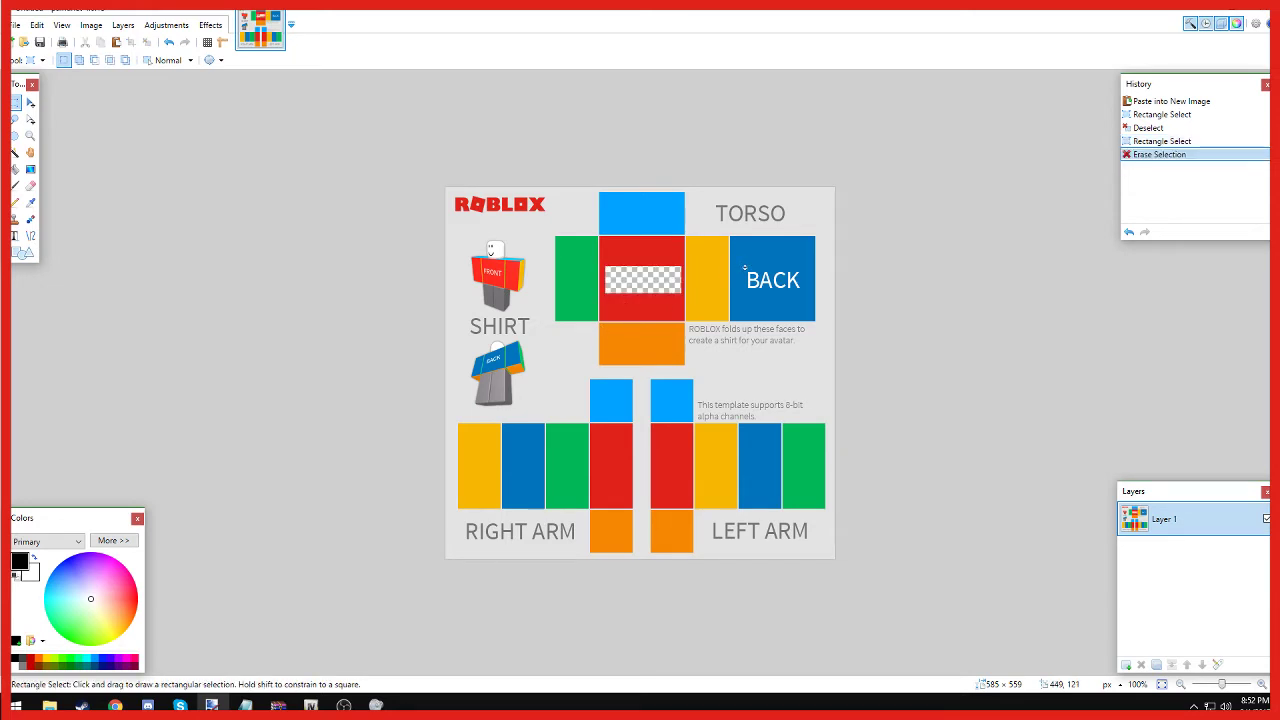
{"action": "mouse_move", "coordinate": [744, 268]}
{"action": "left_mouse_down"}
{"action": "mouse_move", "coordinate": [818, 296]}
{"action": "mouse_move", "coordinate": [805, 291]}
{"action": "left_mouse_up"}
{"action": "key", "text": "Delete"}
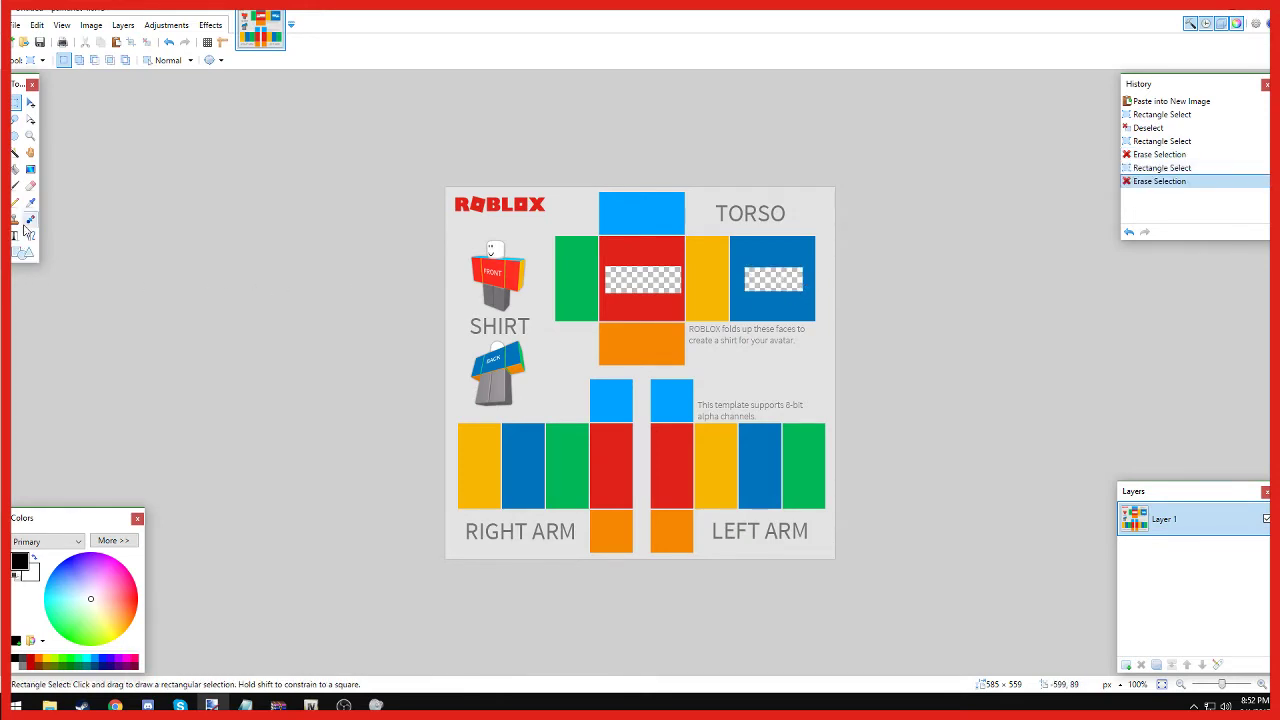
Magic-wand select the six coloured torso faces.
{"action": "left_click", "coordinate": [16, 153]}
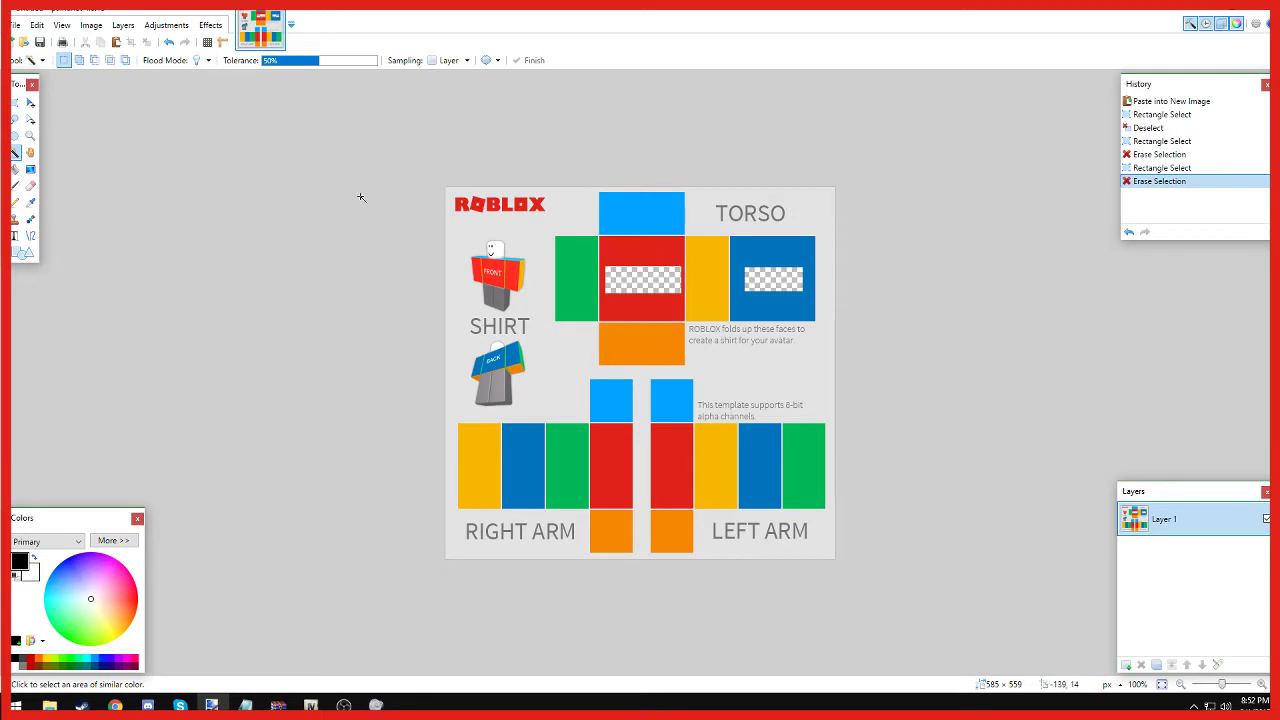
{"action": "left_click", "coordinate": [647, 254]}
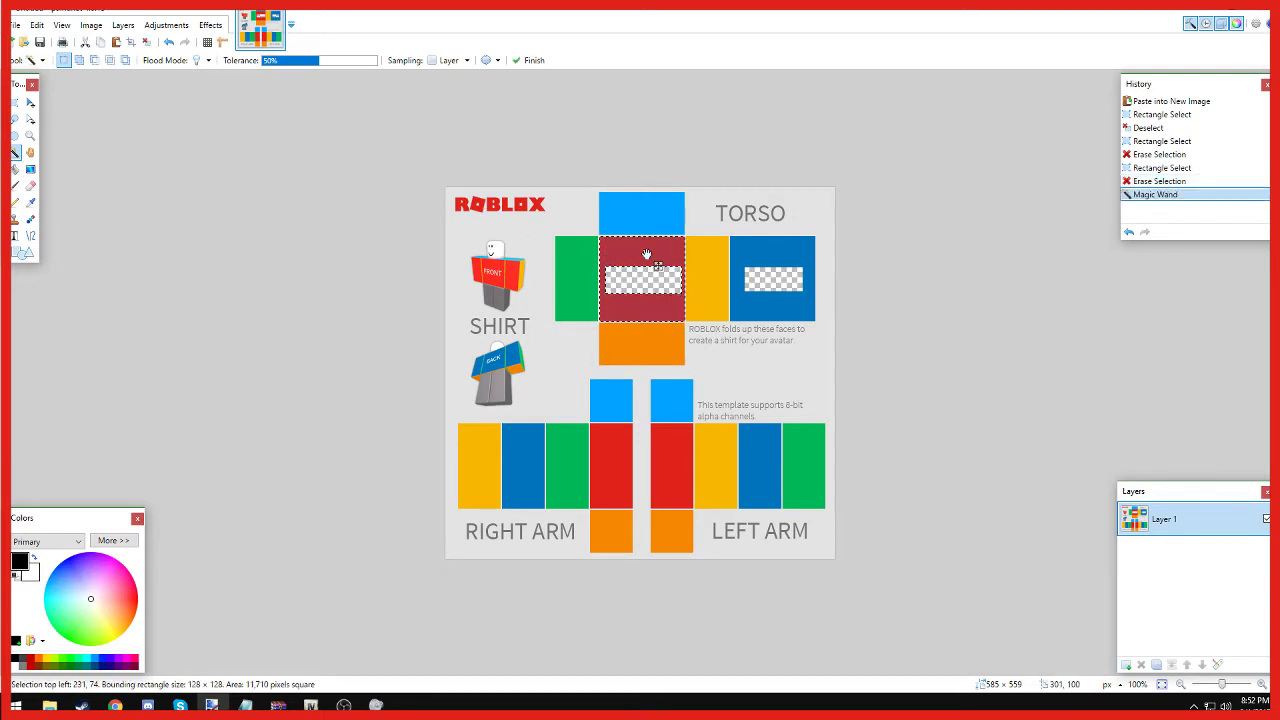
{"action": "left_click", "coordinate": [720, 257], "text": "ctrl"}
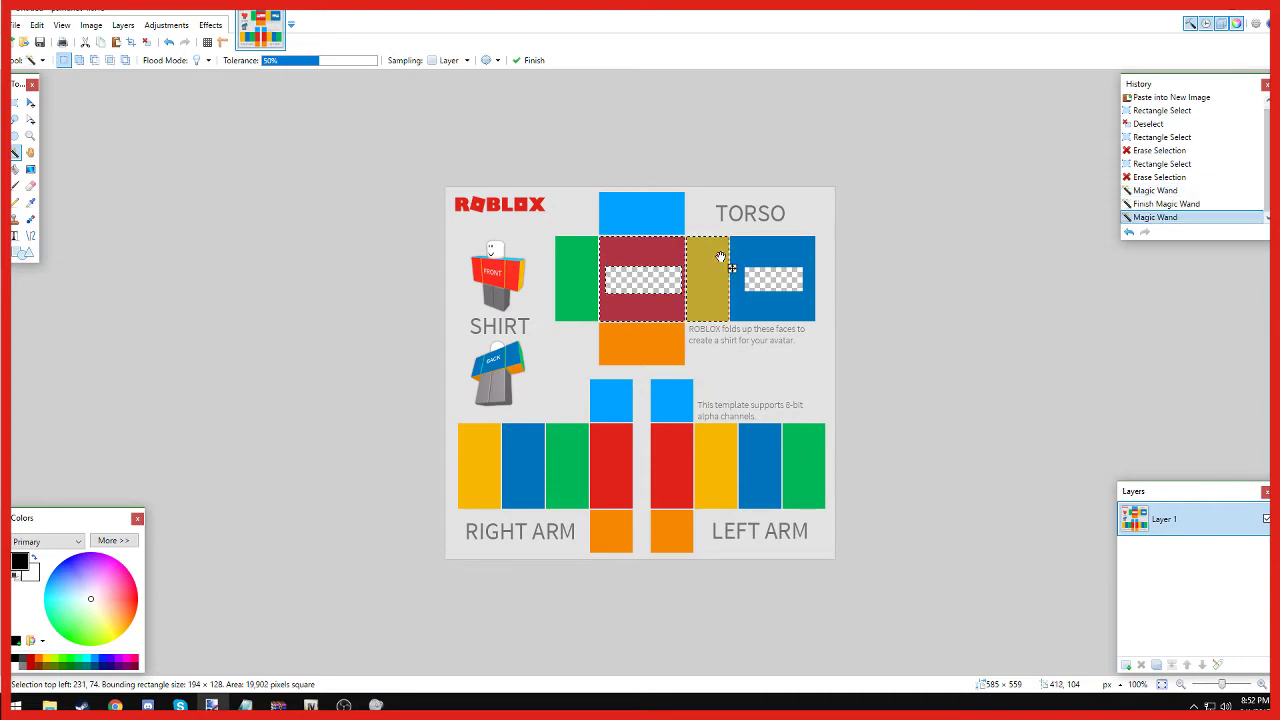
{"action": "left_click", "coordinate": [738, 256], "text": "ctrl"}
{"action": "left_click", "coordinate": [648, 224], "text": "ctrl"}
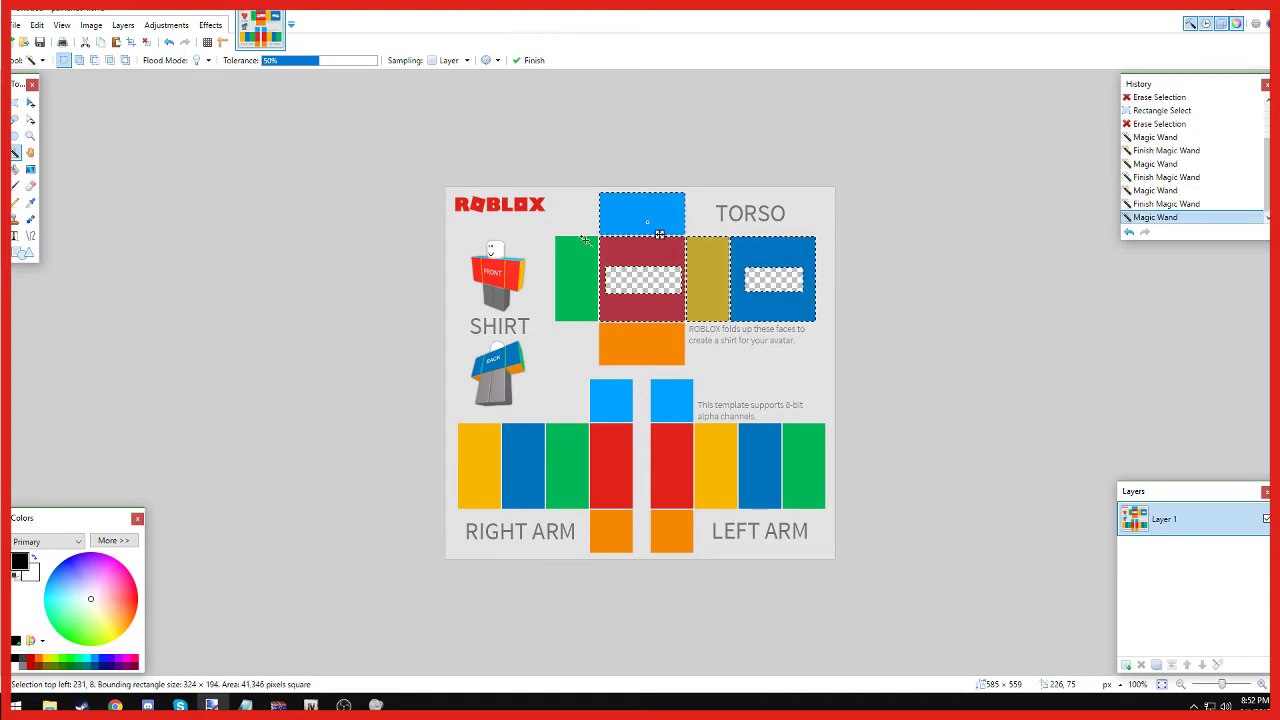
{"action": "left_click", "coordinate": [568, 300], "text": "ctrl"}
{"action": "left_click", "coordinate": [640, 345], "text": "ctrl"}
Add all twelve coloured arm faces to the selection and delete everything selected.
{"action": "left_click", "coordinate": [612, 392], "text": "ctrl"}
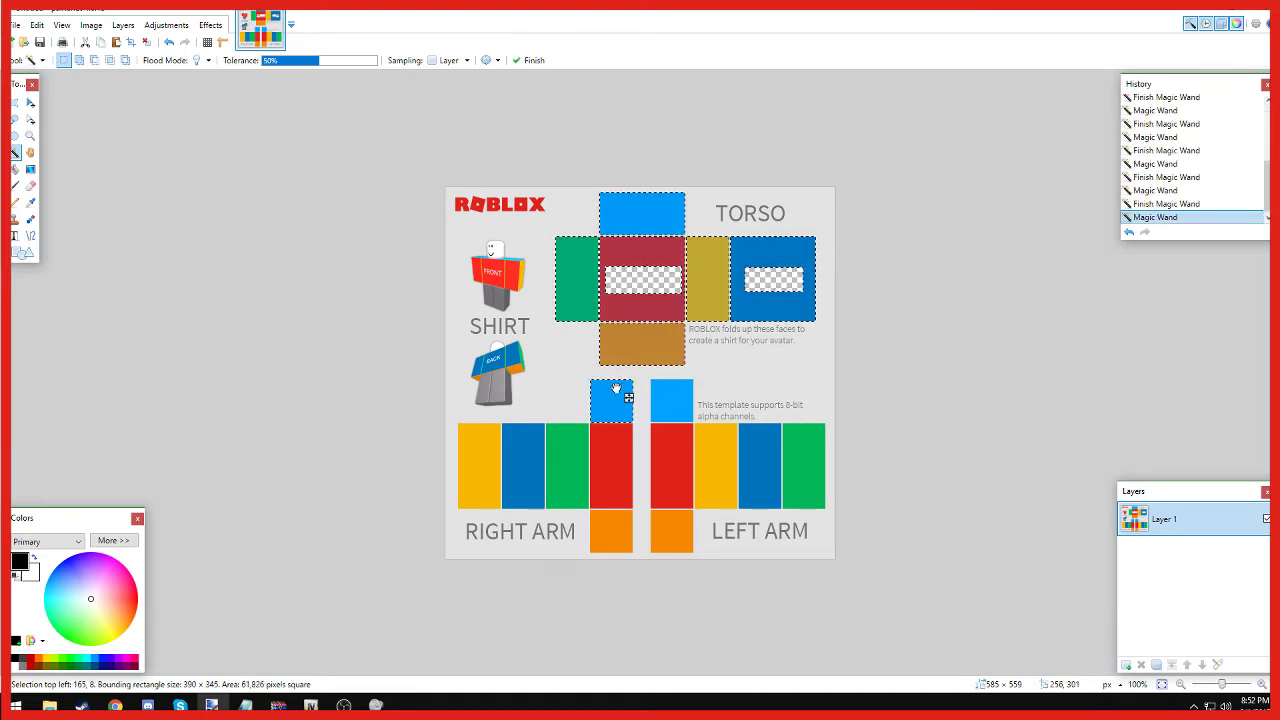
{"action": "left_click", "coordinate": [610, 470], "text": "ctrl"}
{"action": "left_click", "coordinate": [560, 466], "text": "ctrl"}
{"action": "left_click", "coordinate": [518, 468], "text": "ctrl"}
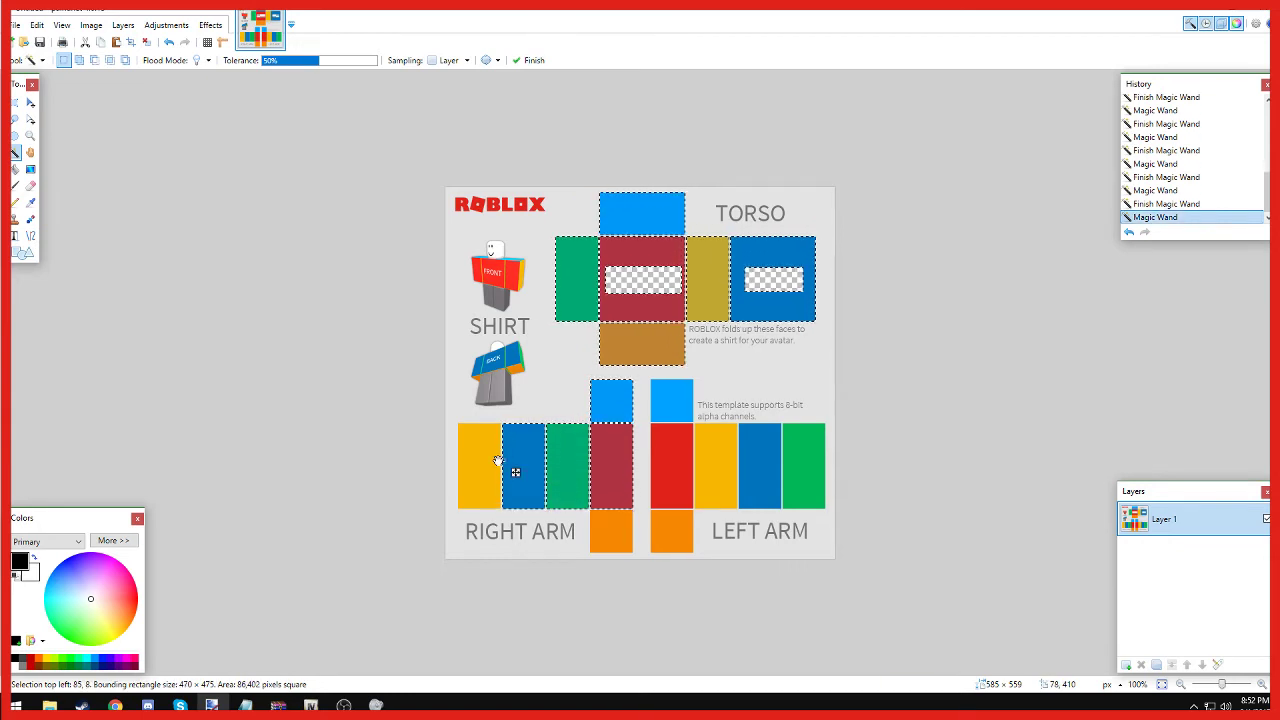
{"action": "left_click", "coordinate": [485, 460], "text": "ctrl"}
{"action": "left_click", "coordinate": [610, 528], "text": "ctrl"}
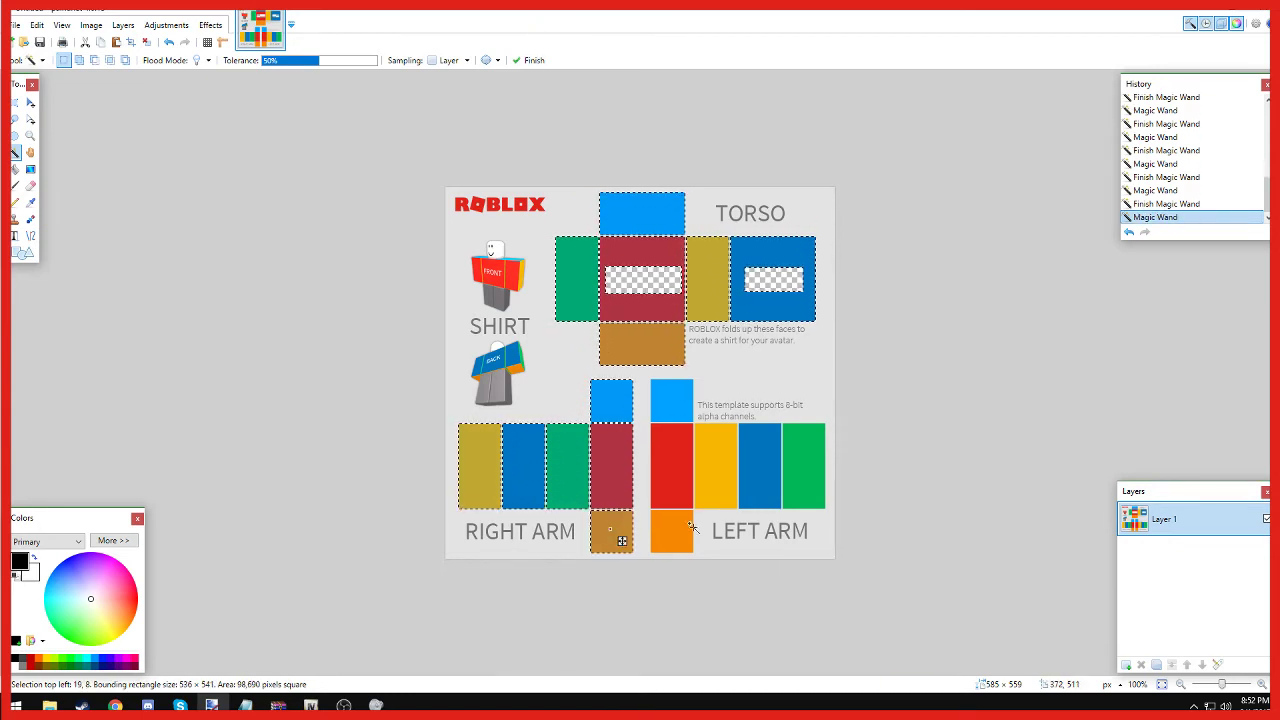
{"action": "left_click", "coordinate": [678, 525], "text": "ctrl"}
{"action": "left_click", "coordinate": [685, 495], "text": "ctrl"}
{"action": "left_click", "coordinate": [726, 486], "text": "ctrl"}
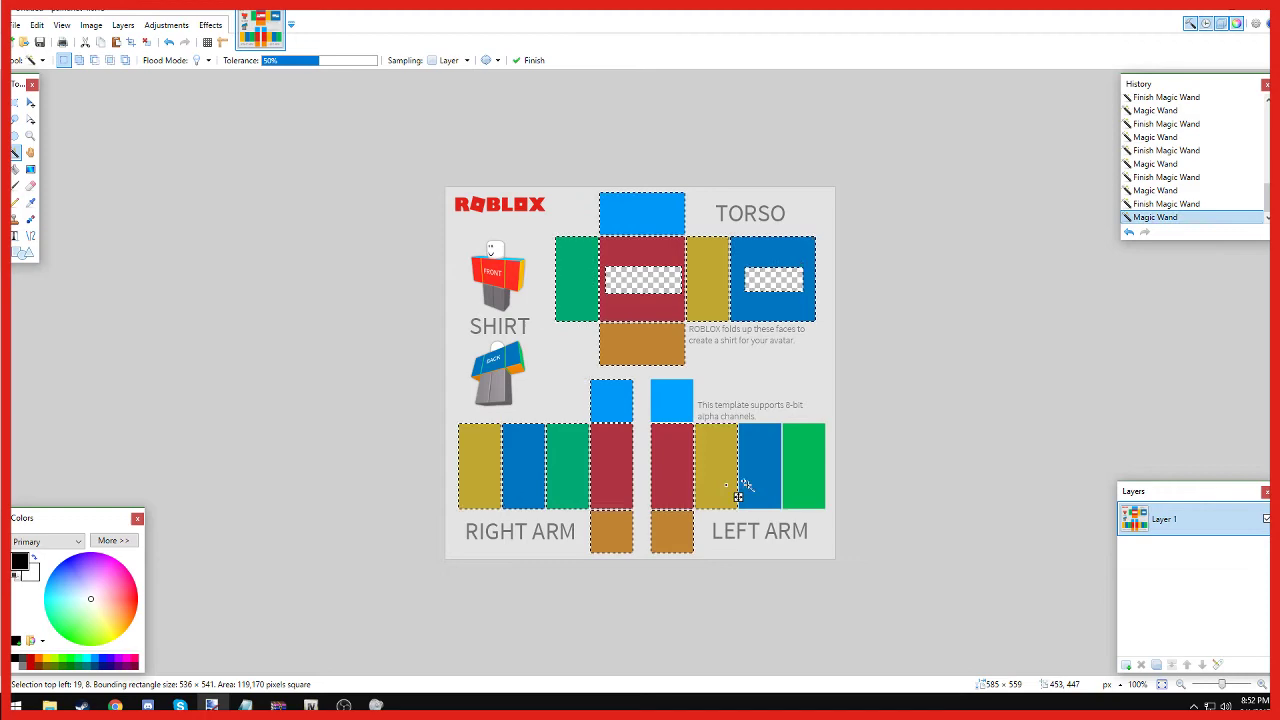
{"action": "left_click", "coordinate": [770, 486], "text": "ctrl"}
{"action": "left_click", "coordinate": [805, 476], "text": "ctrl"}
{"action": "left_click", "coordinate": [675, 412], "text": "ctrl"}
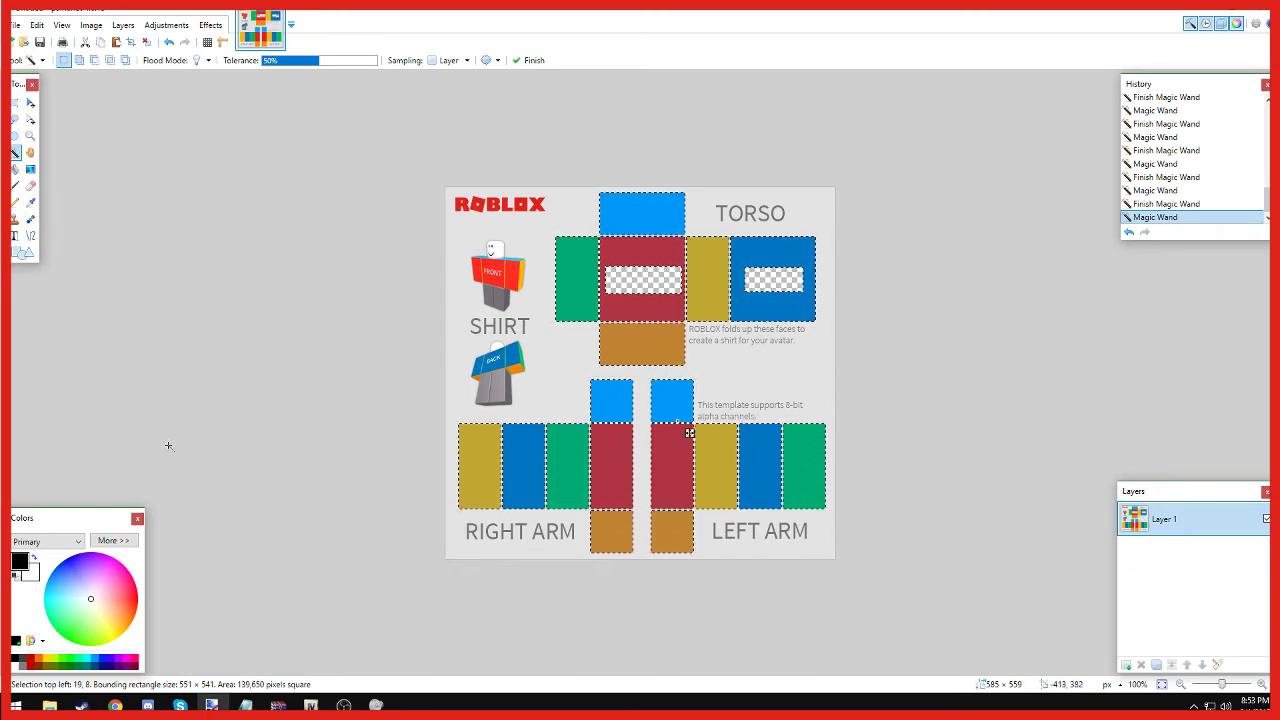
{"action": "key", "text": "Delete"}
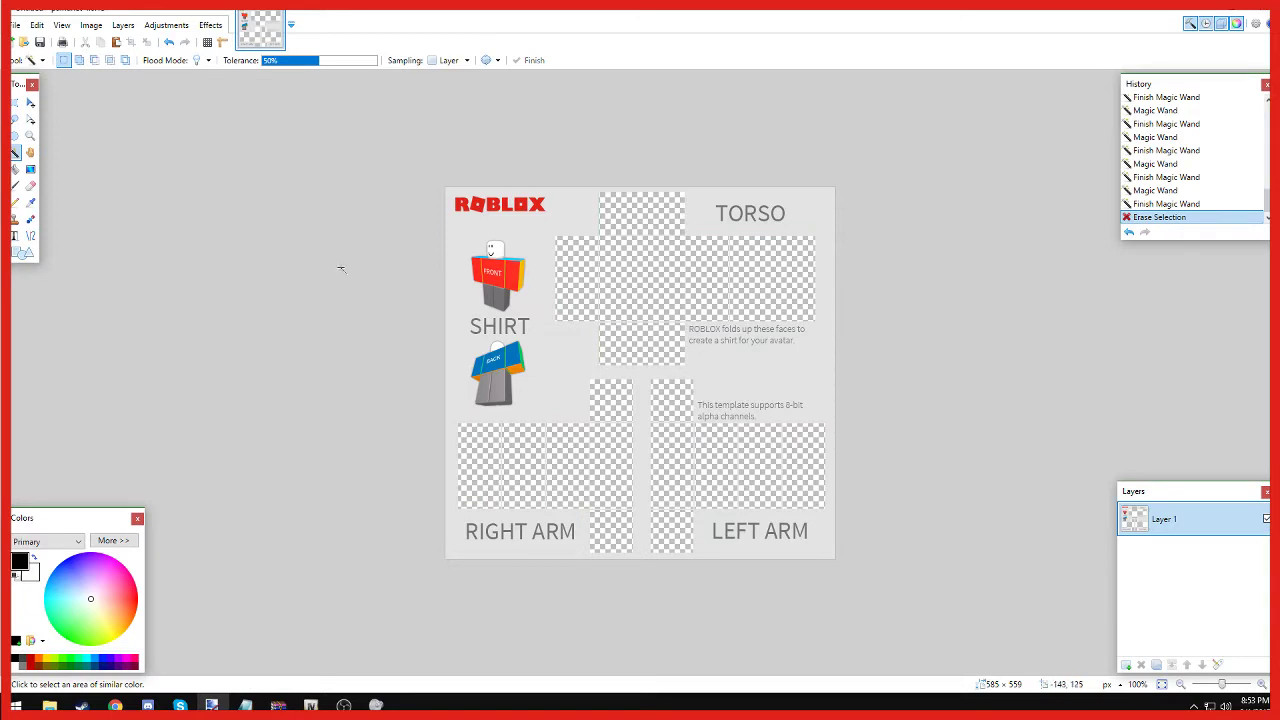
Pick red as the primary colour and magic-wand select the six empty torso faces.
{"action": "left_click", "coordinate": [15, 102]}
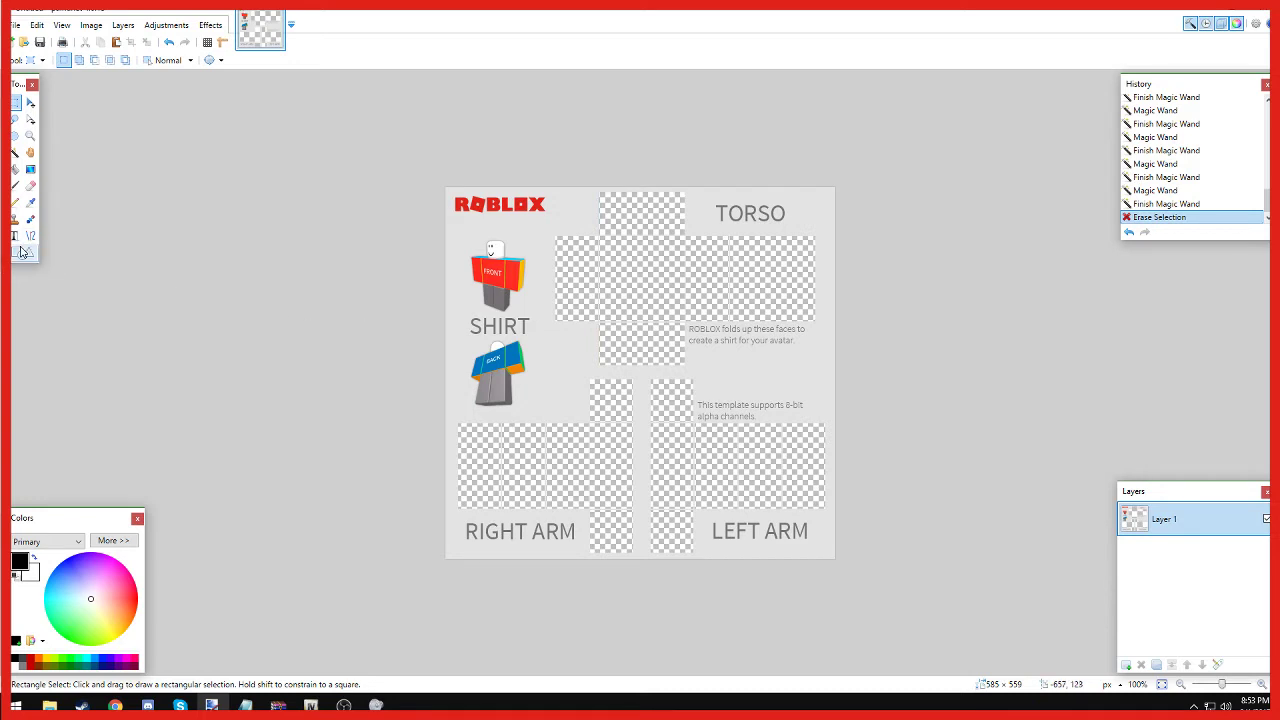
{"action": "left_click", "coordinate": [31, 661]}
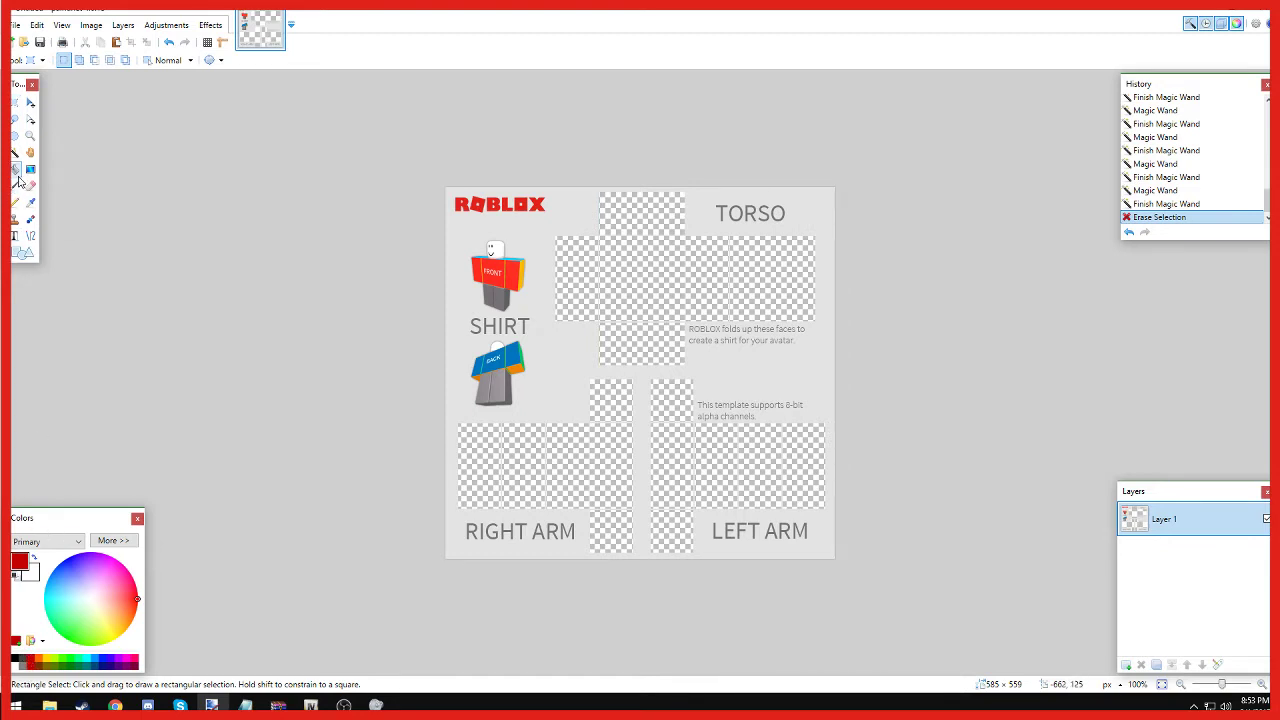
{"action": "left_click", "coordinate": [17, 174]}
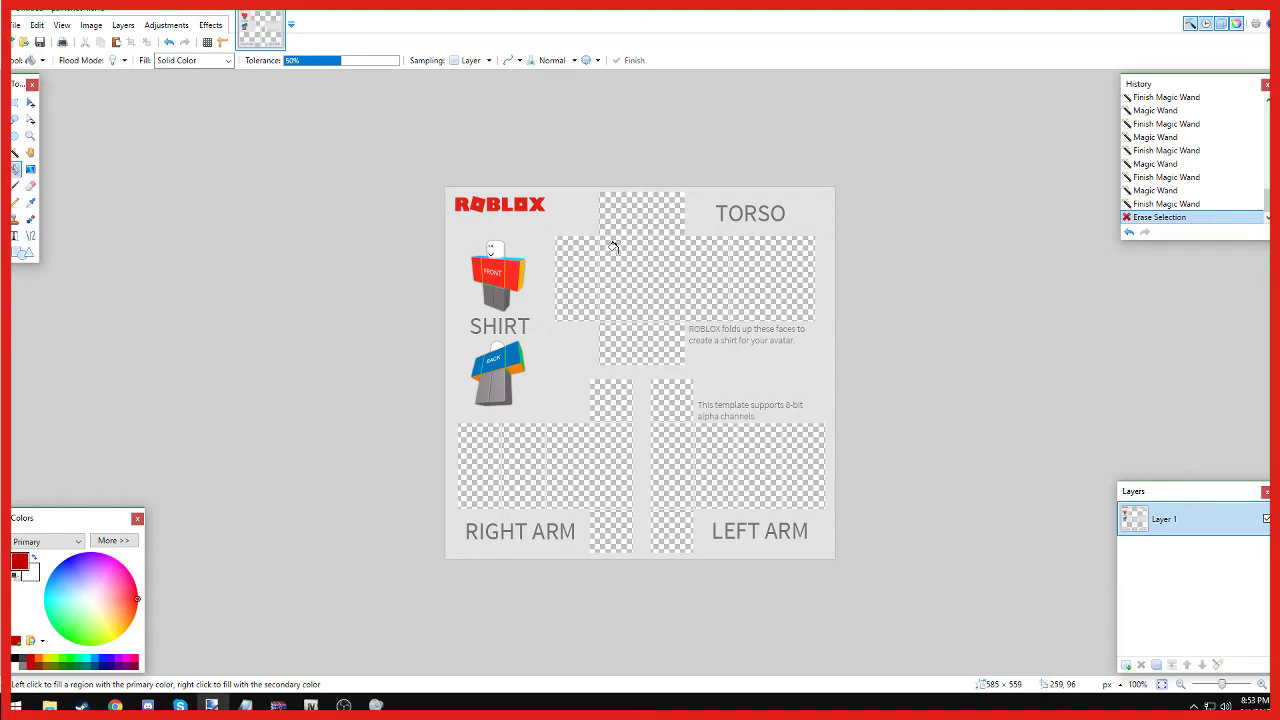
{"action": "left_click", "coordinate": [16, 152]}
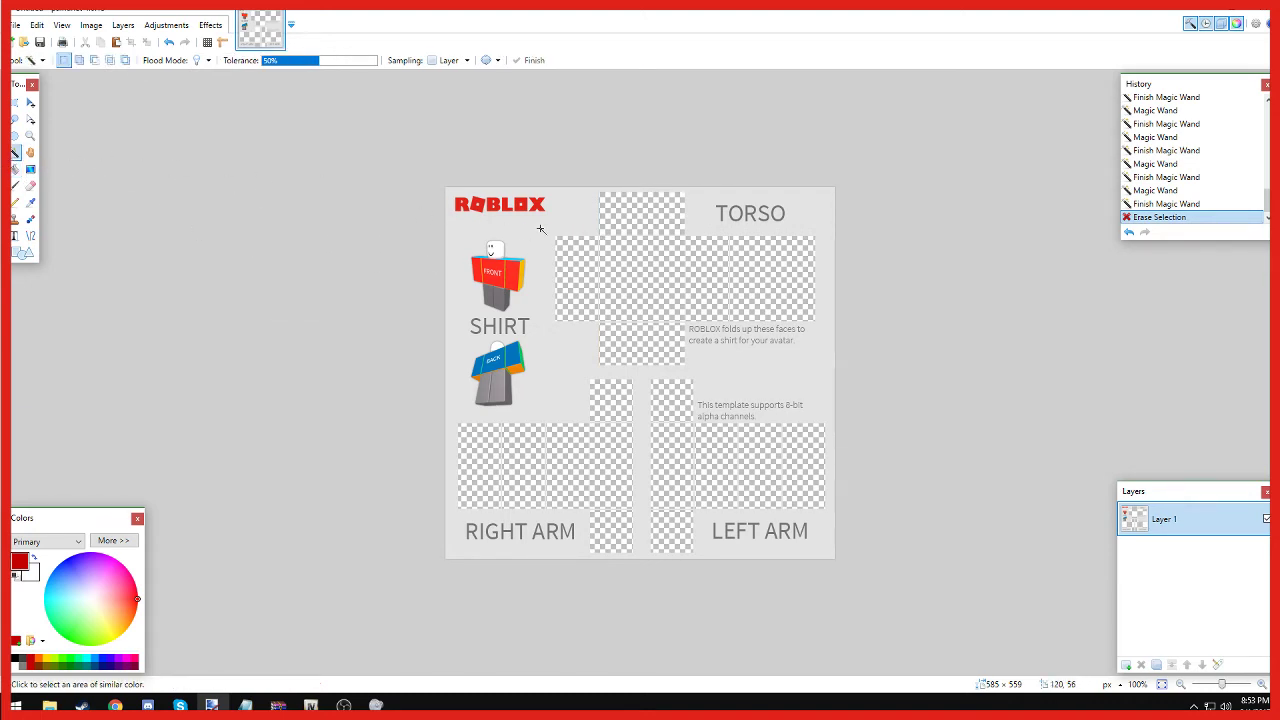
{"action": "left_click", "coordinate": [570, 290]}
{"action": "left_click", "coordinate": [641, 292], "text": "ctrl"}
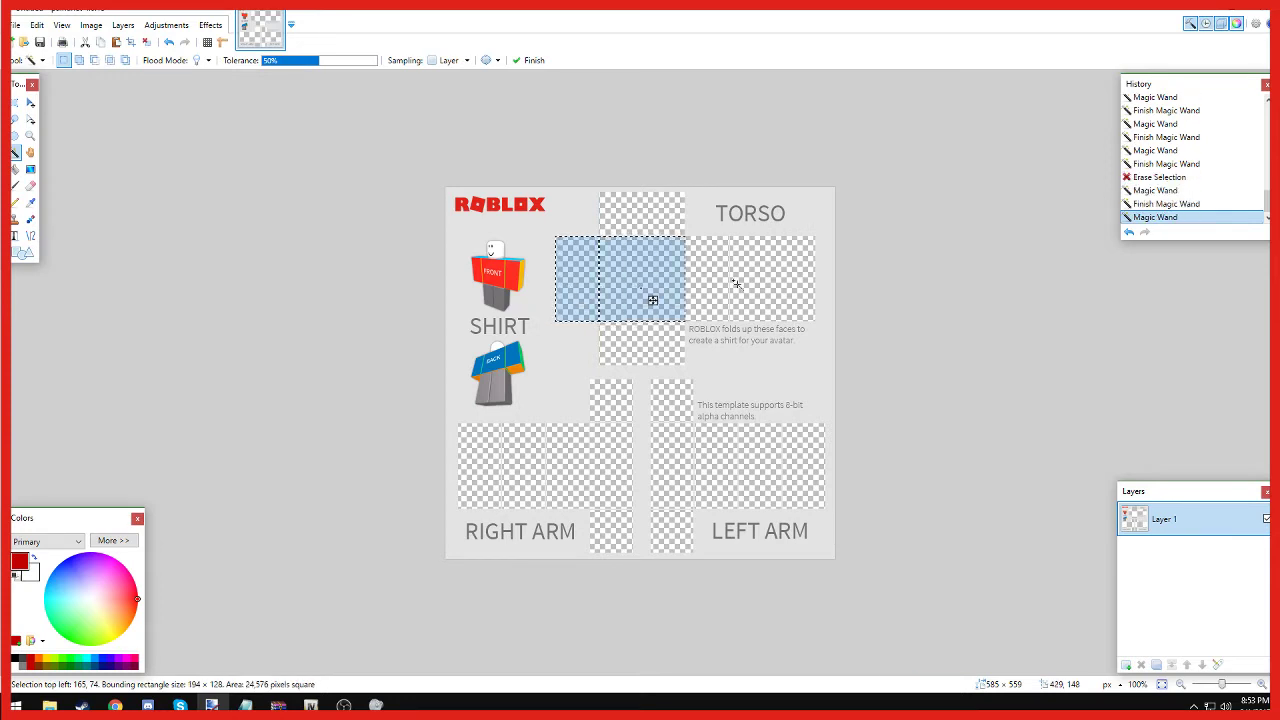
{"action": "left_click", "coordinate": [708, 294], "text": "ctrl"}
{"action": "left_click", "coordinate": [769, 292], "text": "ctrl"}
{"action": "left_click", "coordinate": [643, 220], "text": "ctrl"}
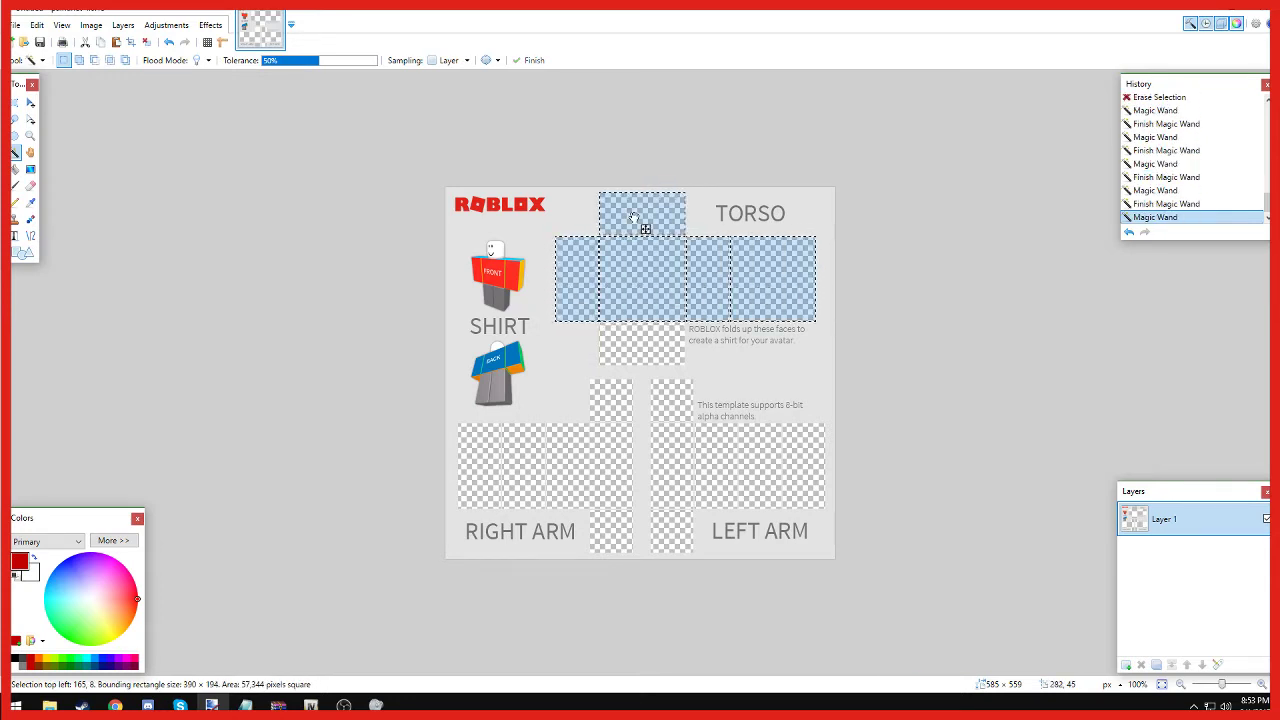
{"action": "left_click", "coordinate": [636, 338], "text": "ctrl"}
Add the right-arm top square and all right- and left-arm strips to the selection.
{"action": "left_click", "coordinate": [627, 393], "text": "ctrl"}
{"action": "left_click", "coordinate": [612, 495], "text": "ctrl"}
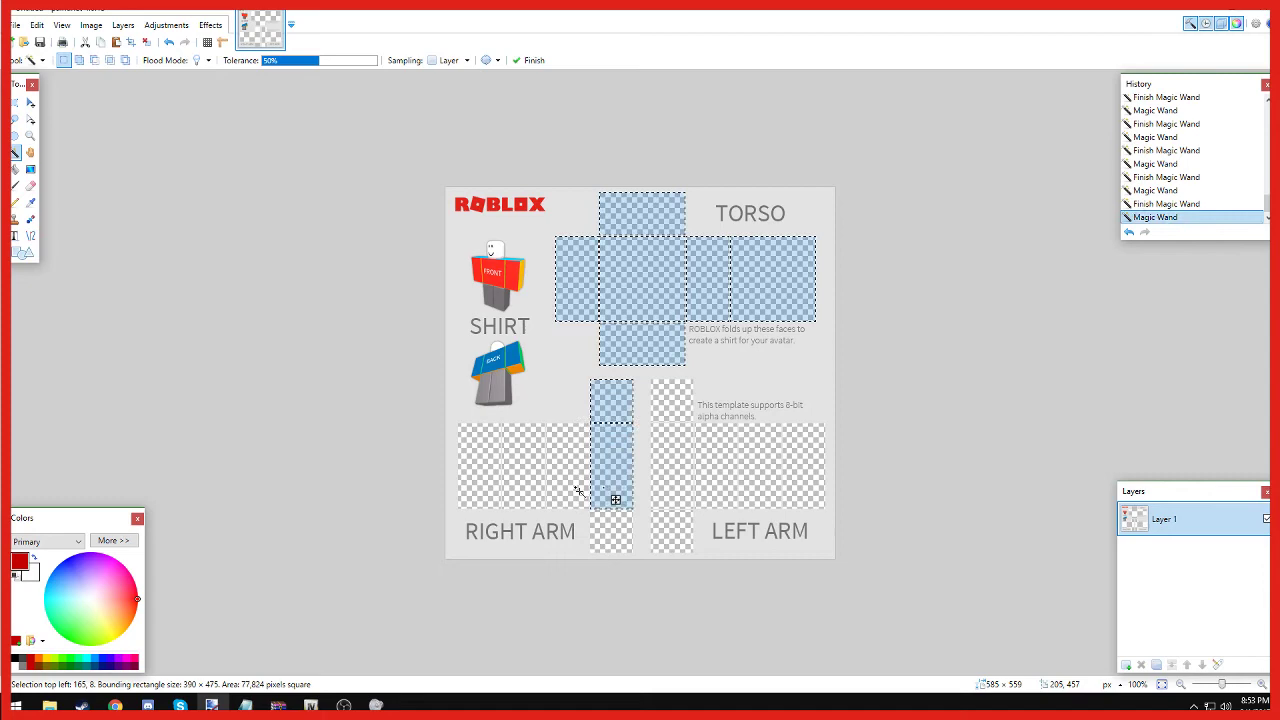
{"action": "left_click", "coordinate": [573, 500], "text": "ctrl"}
{"action": "left_click", "coordinate": [519, 490], "text": "ctrl"}
{"action": "left_click", "coordinate": [489, 491], "text": "ctrl"}
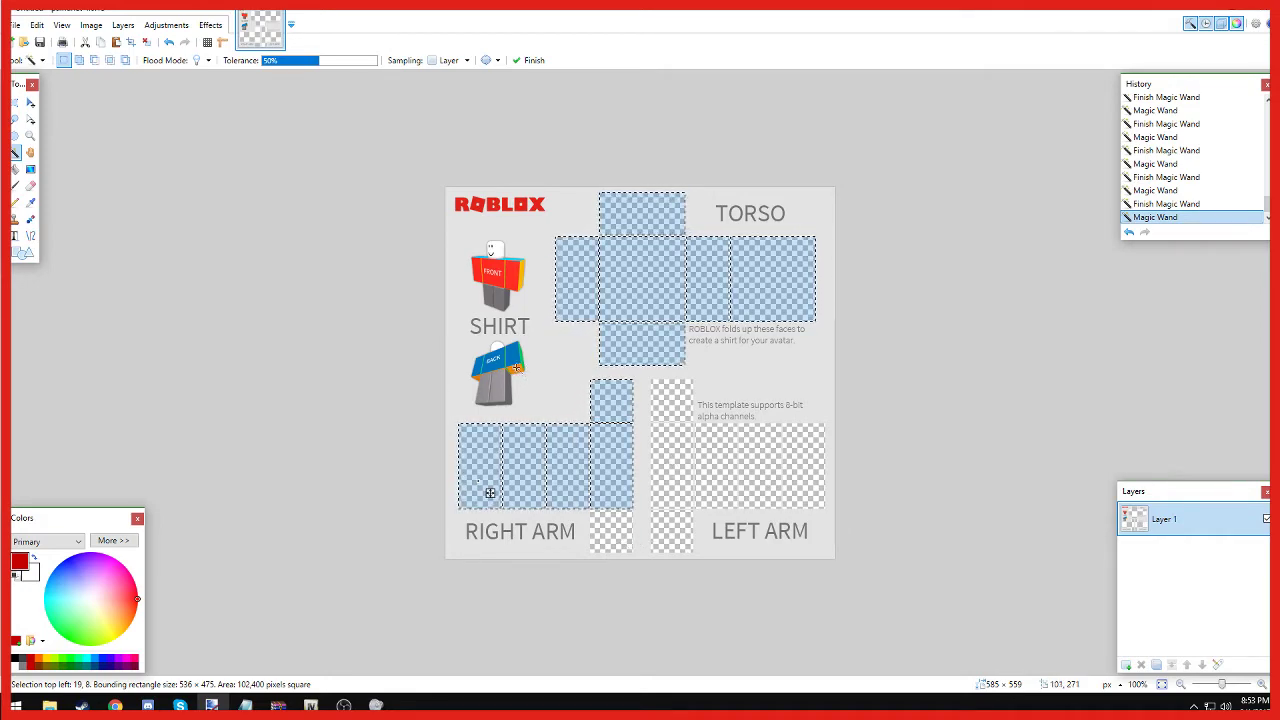
{"action": "left_click", "coordinate": [685, 478], "text": "ctrl"}
{"action": "left_click", "coordinate": [728, 479], "text": "ctrl"}
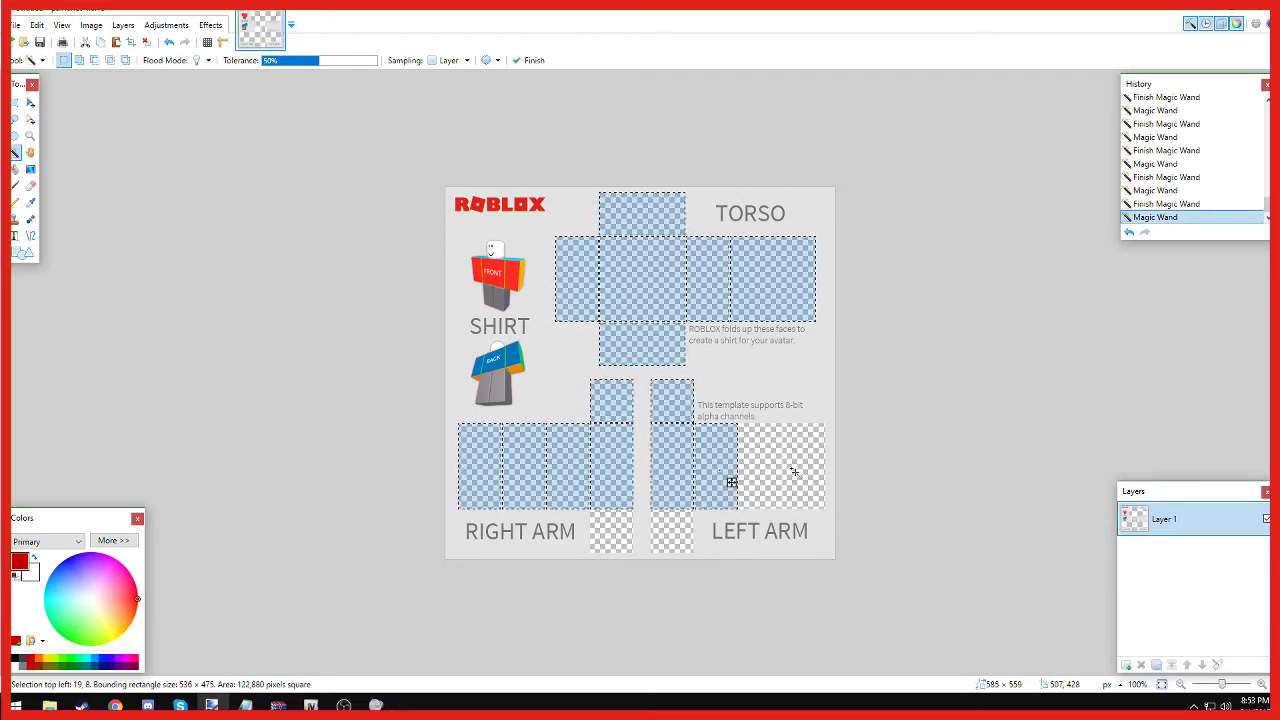
{"action": "left_click", "coordinate": [800, 475], "text": "ctrl"}
{"action": "left_click", "coordinate": [766, 471], "text": "ctrl"}
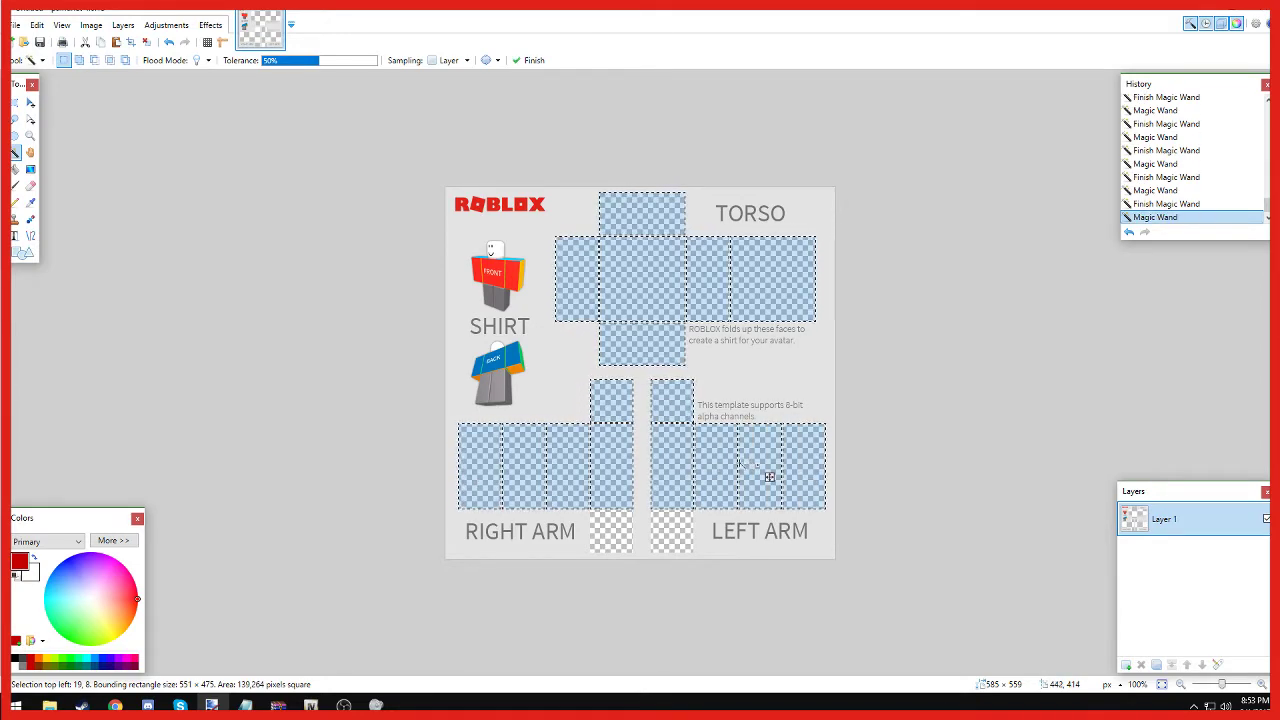
Paint-bucket fill the six torso faces with red.
{"action": "key", "text": "f"}
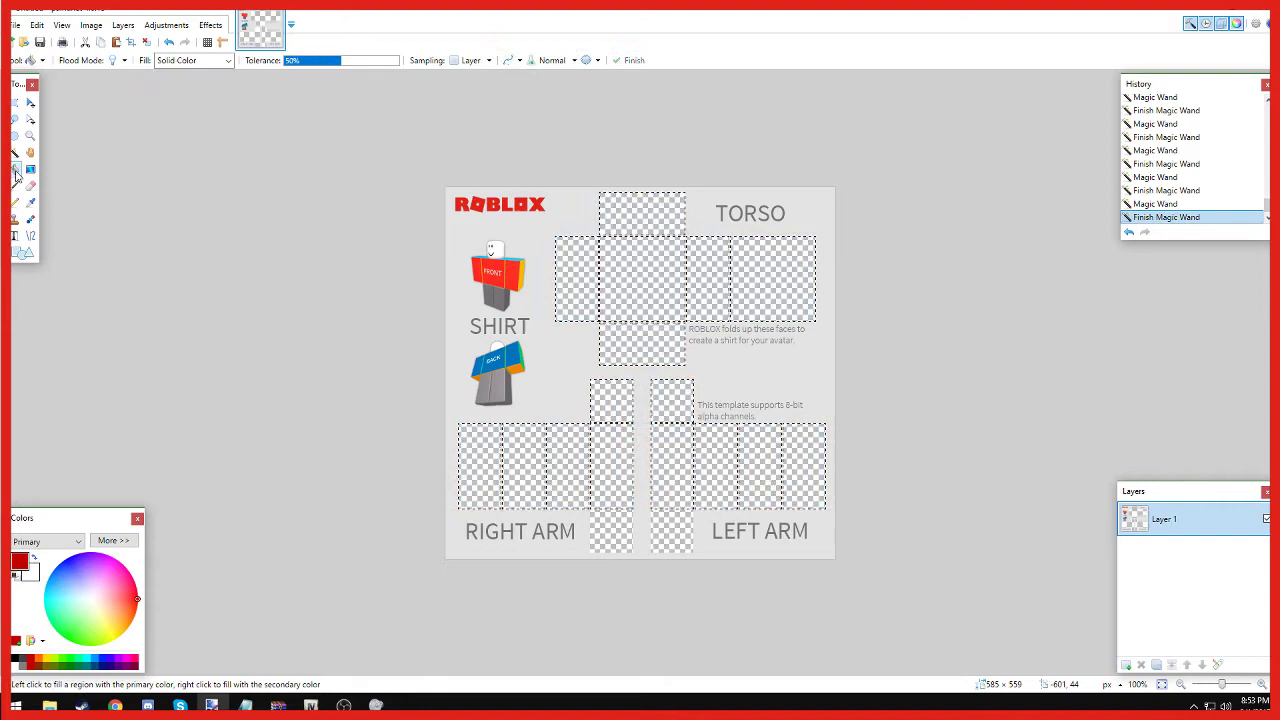
{"action": "left_click", "coordinate": [610, 279]}
{"action": "left_click", "coordinate": [576, 273]}
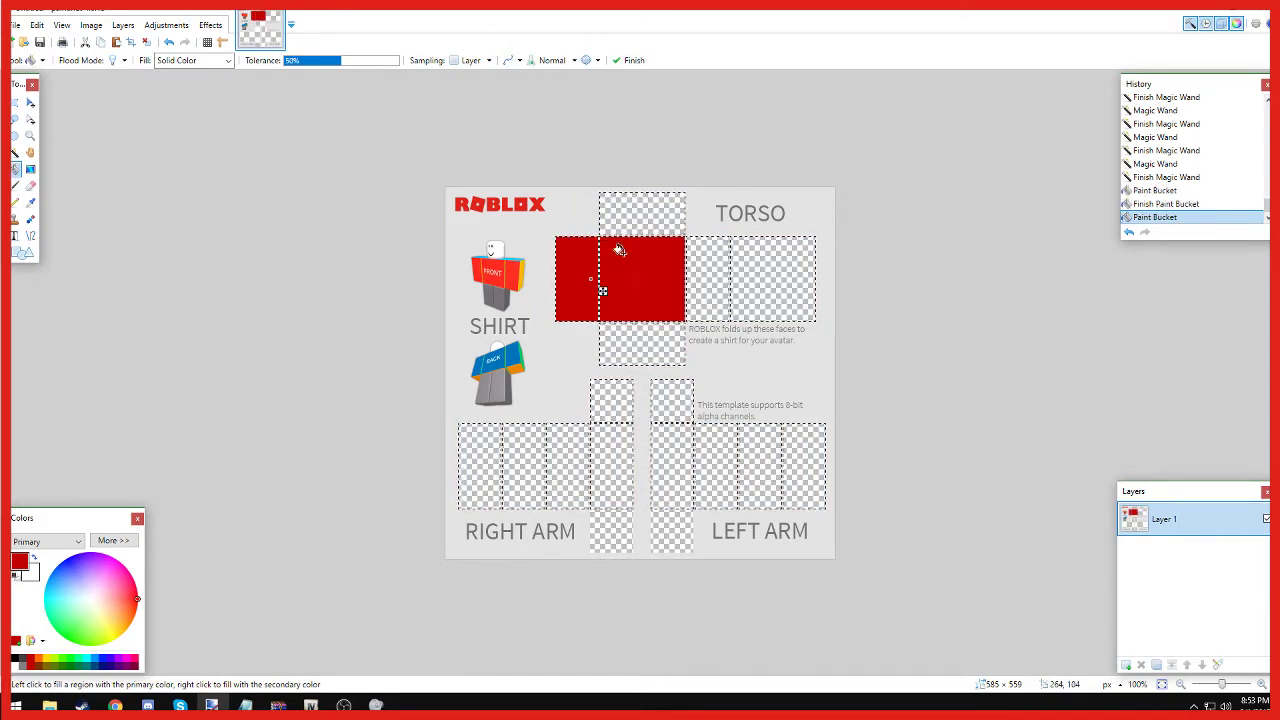
{"action": "left_click", "coordinate": [628, 227]}
{"action": "left_click", "coordinate": [662, 341]}
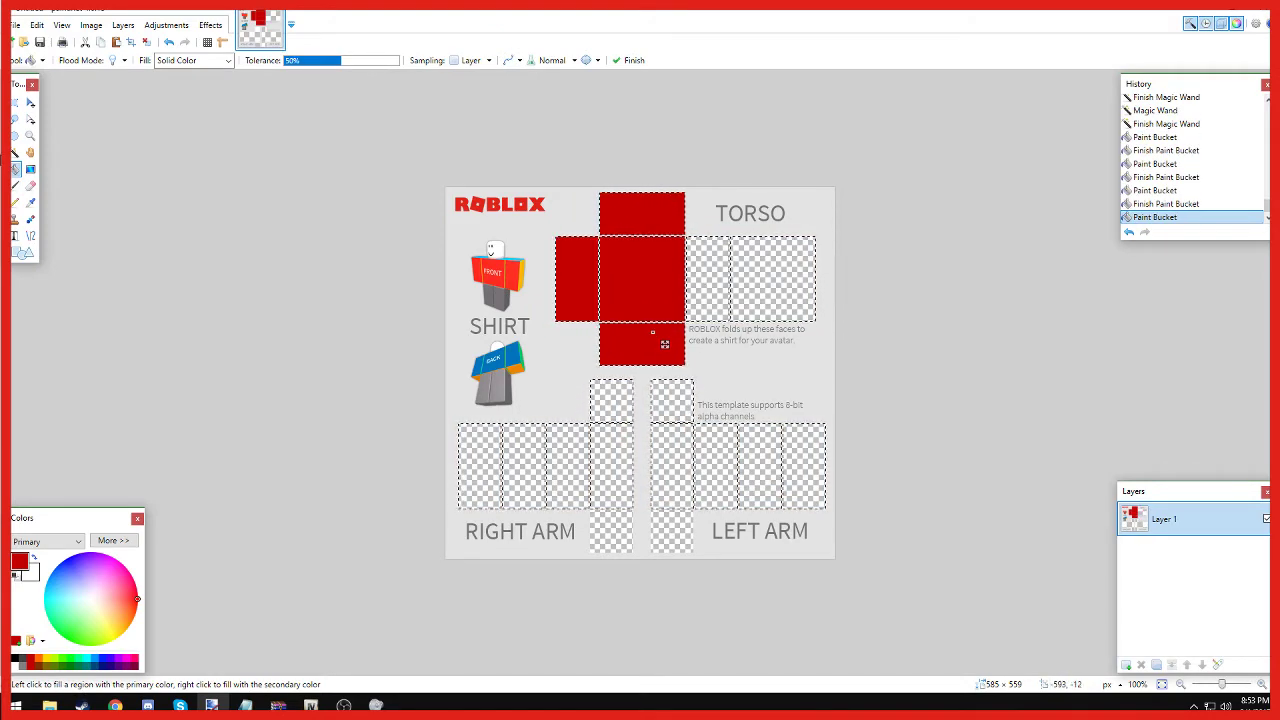
{"action": "left_click", "coordinate": [711, 277]}
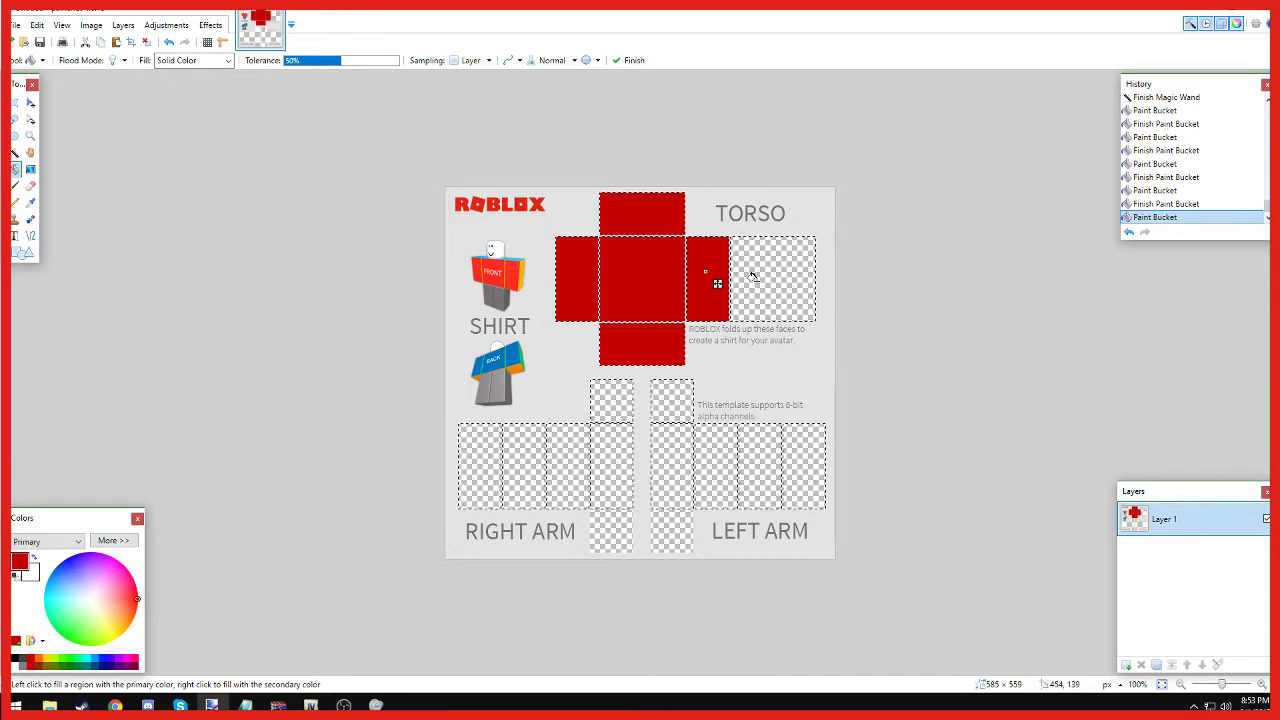
{"action": "left_click", "coordinate": [766, 289]}
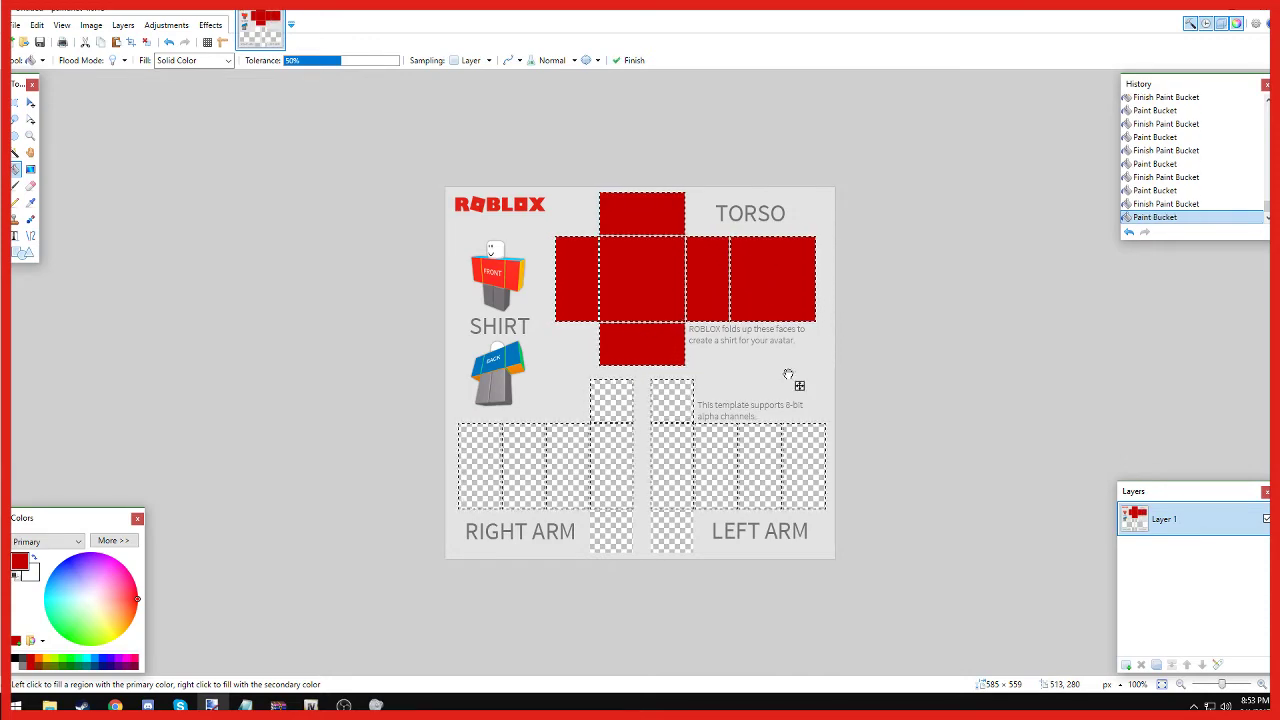
Fill the arm strips and both arm top squares red, then deselect.
{"action": "left_click", "coordinate": [790, 467]}
{"action": "left_click", "coordinate": [755, 470]}
{"action": "left_click", "coordinate": [728, 474]}
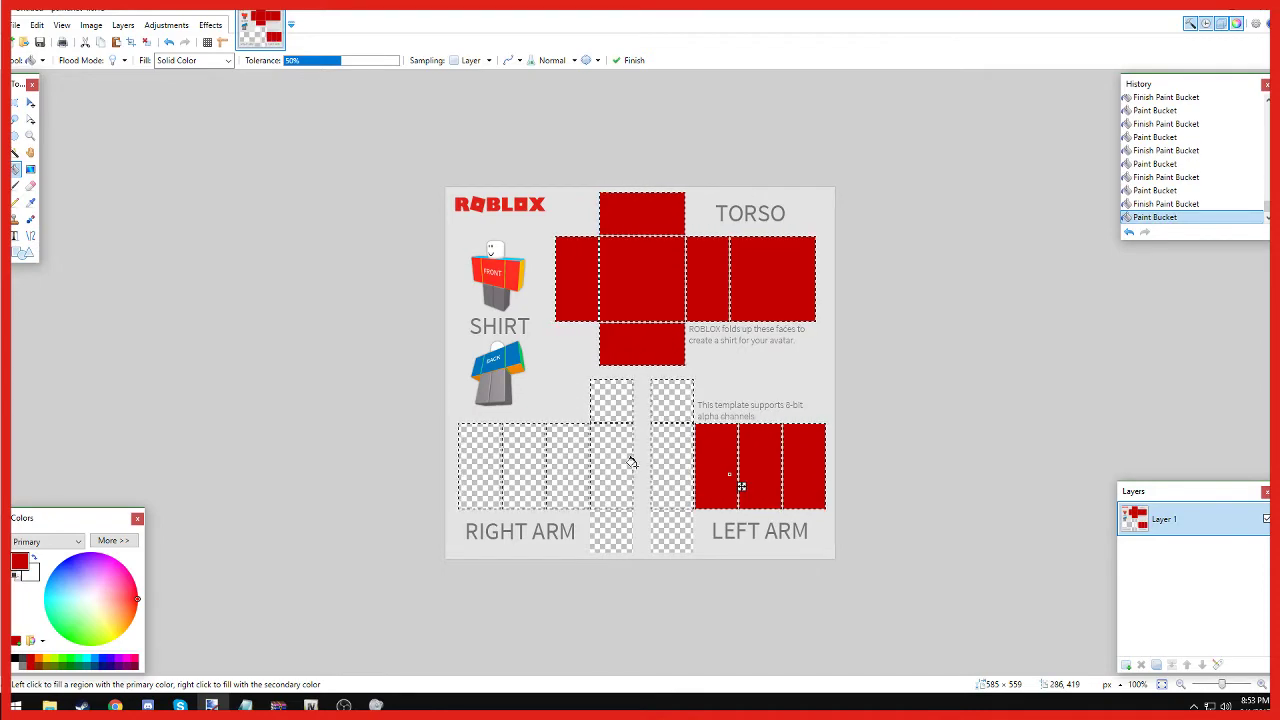
{"action": "left_click", "coordinate": [665, 462]}
{"action": "left_click", "coordinate": [623, 467]}
{"action": "left_click", "coordinate": [556, 468]}
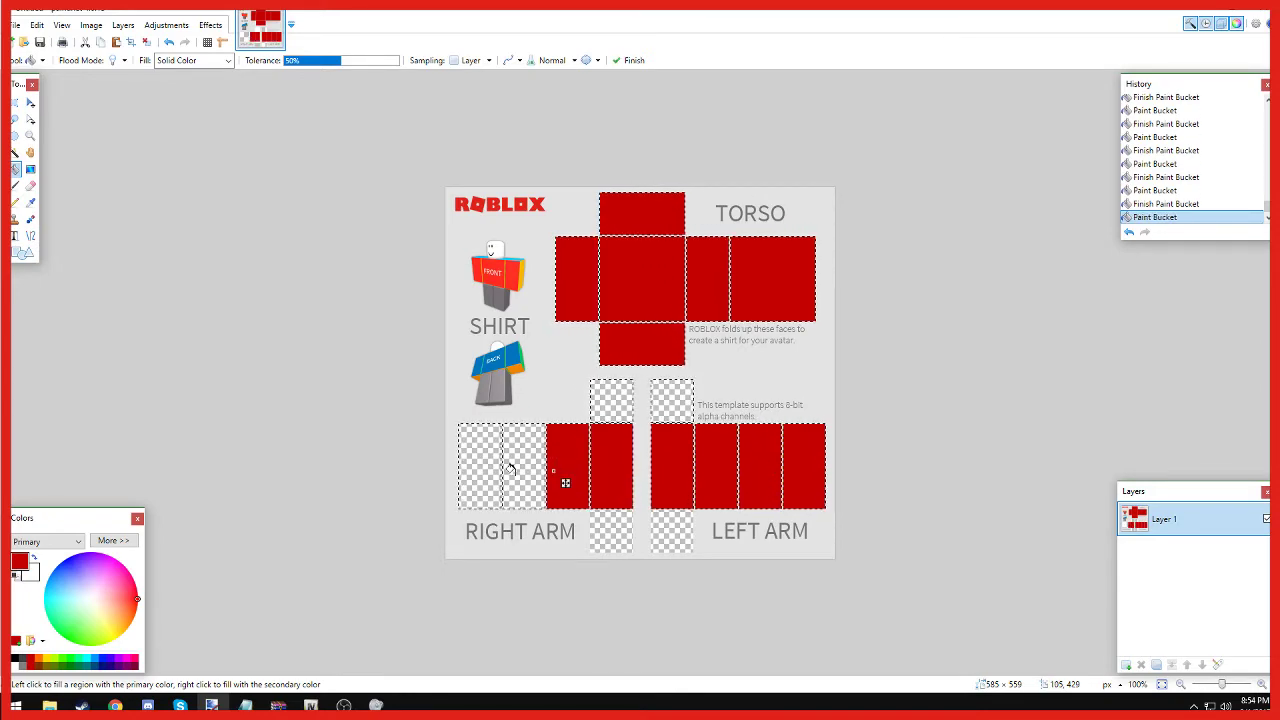
{"action": "left_click", "coordinate": [515, 472]}
{"action": "left_click", "coordinate": [485, 481]}
{"action": "left_click", "coordinate": [608, 412]}
{"action": "left_click", "coordinate": [688, 412]}
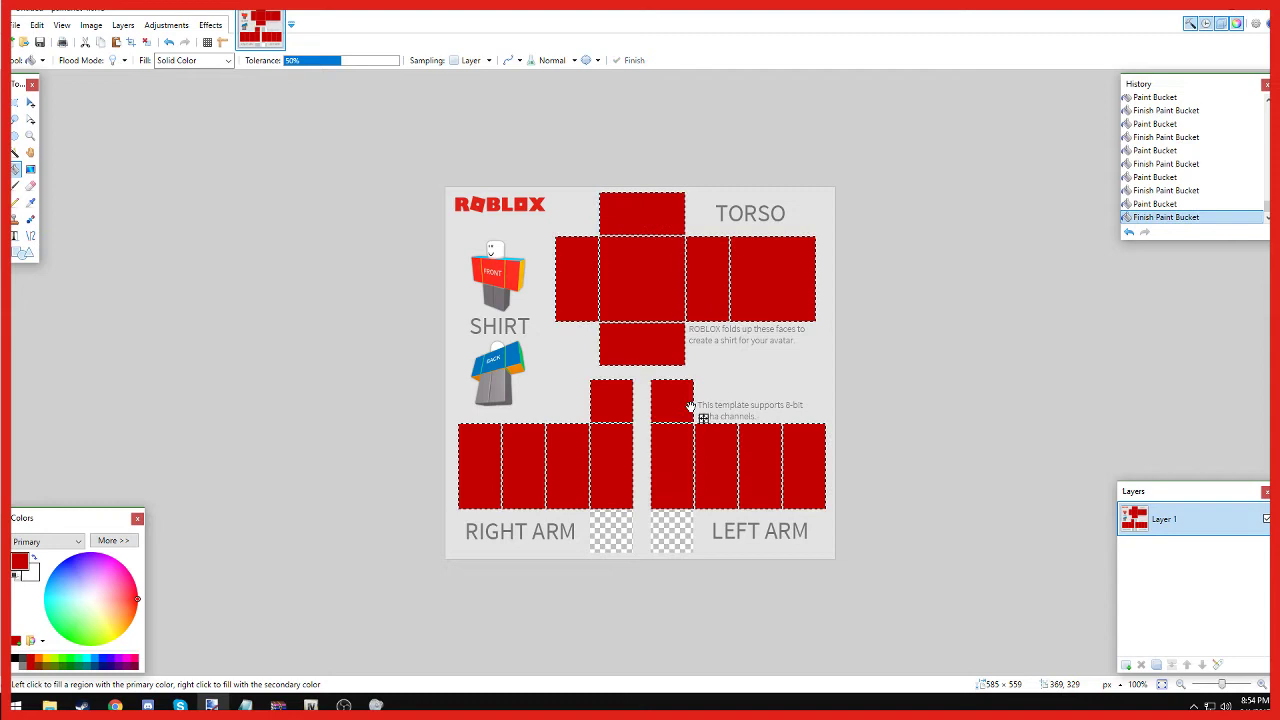
{"action": "key", "text": "ctrl+d"}
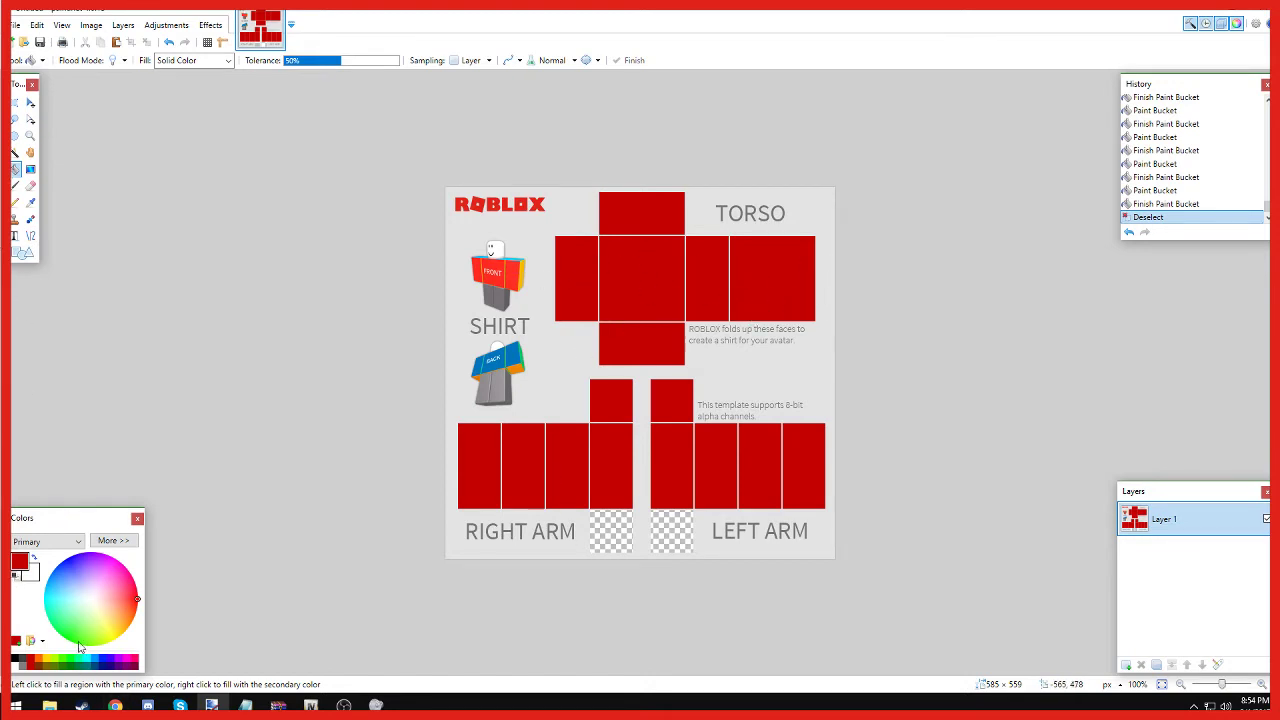
Search Google for 'roblox shading template' in a new Chrome tab.
{"action": "mouse_move", "coordinate": [115, 706]}
{"action": "left_click", "coordinate": [128, 624]}
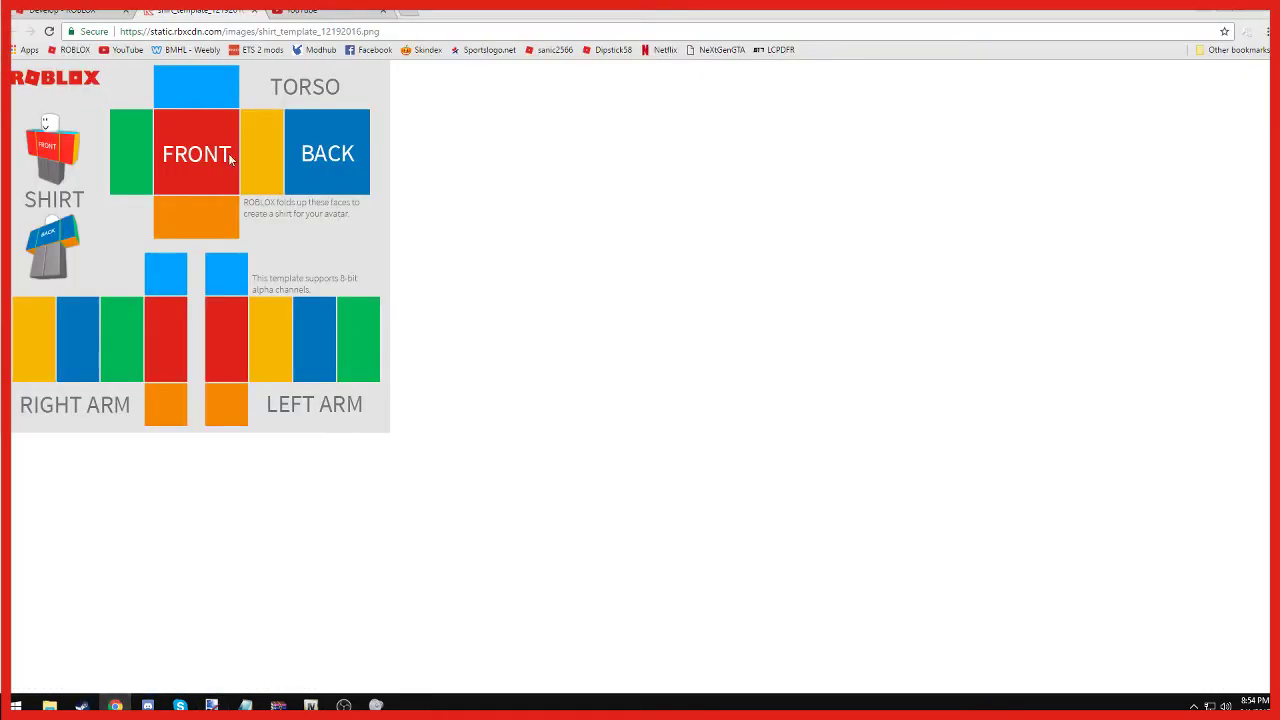
{"action": "left_click", "coordinate": [409, 12]}
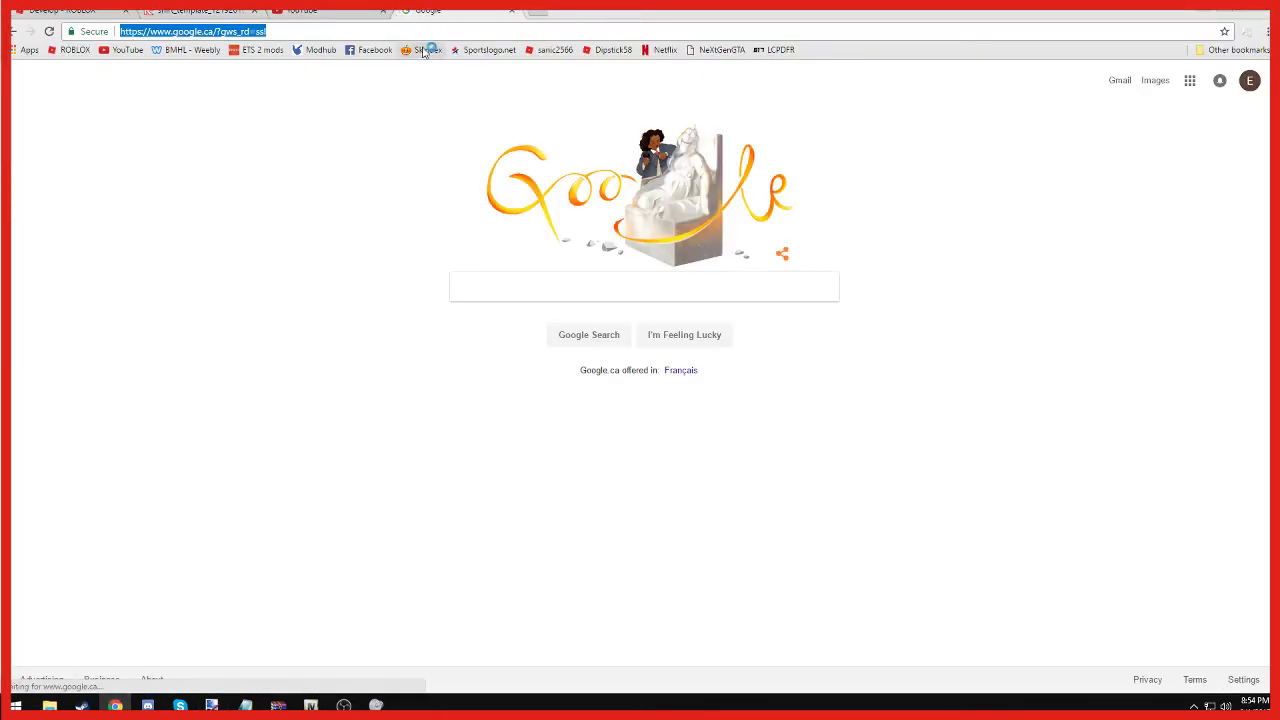
{"action": "type", "text": "b"}
{"action": "key", "text": "BackSpace"}
{"action": "type", "text": "google"}
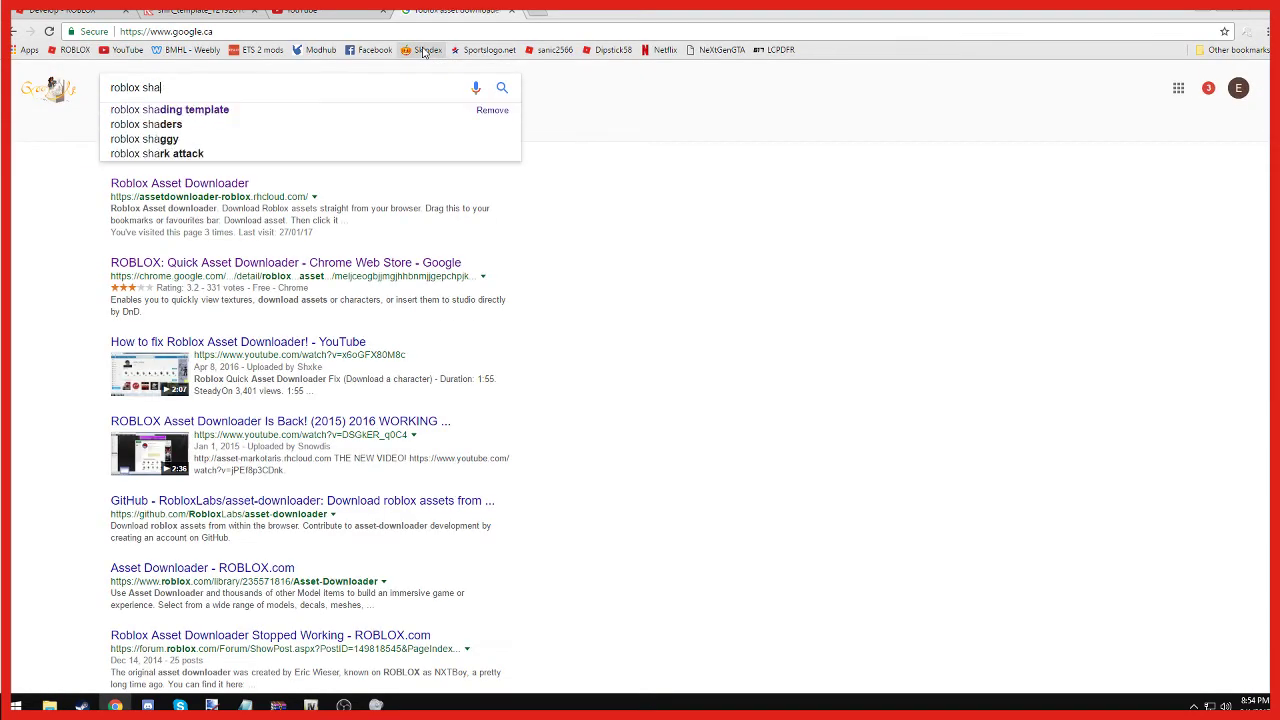
{"action": "key", "text": "Right"}
{"action": "key", "text": "Return"}
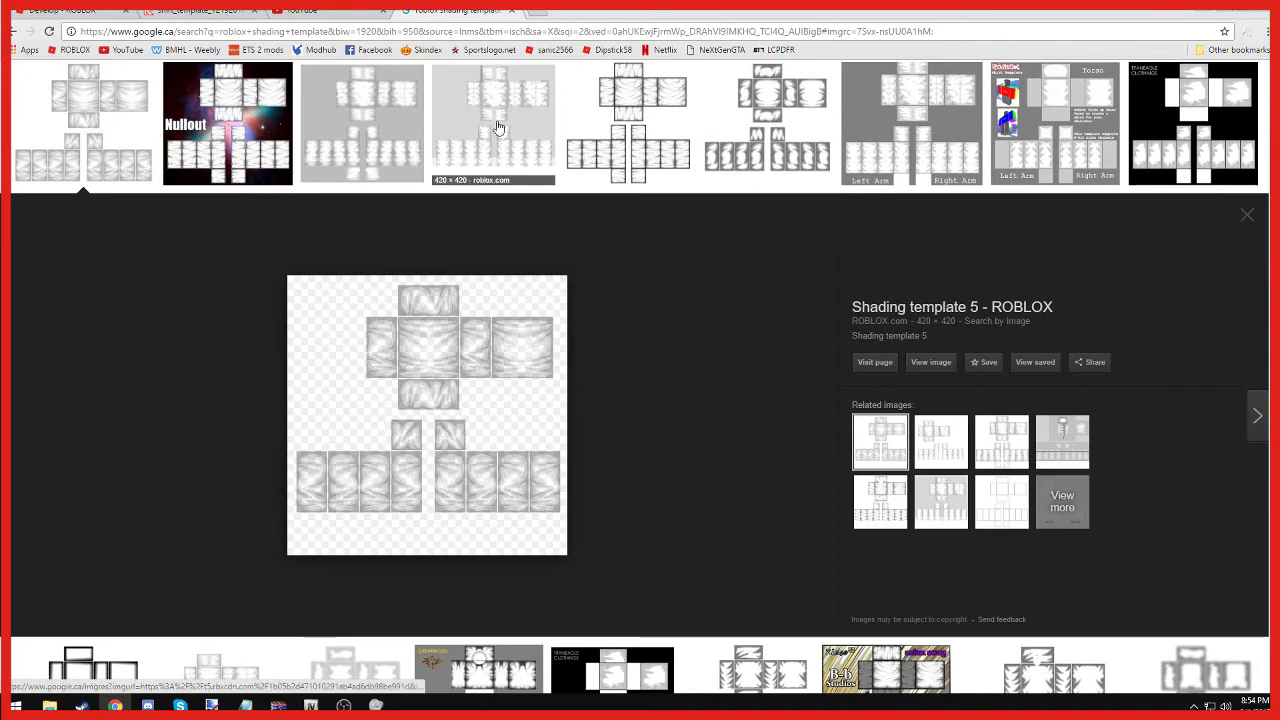
Copy the Shading template 5 image and return to Paint.NET.
{"action": "right_click", "coordinate": [391, 405]}
{"action": "left_click", "coordinate": [430, 555]}
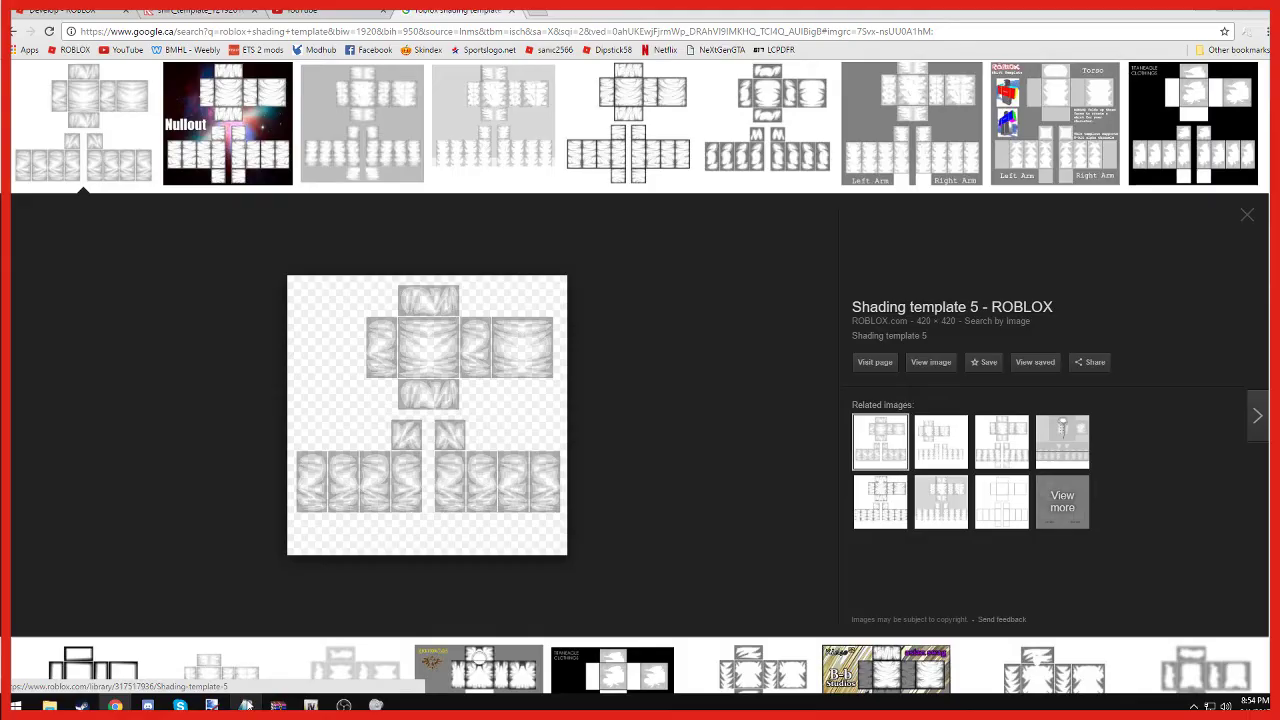
{"action": "left_click", "coordinate": [212, 706]}
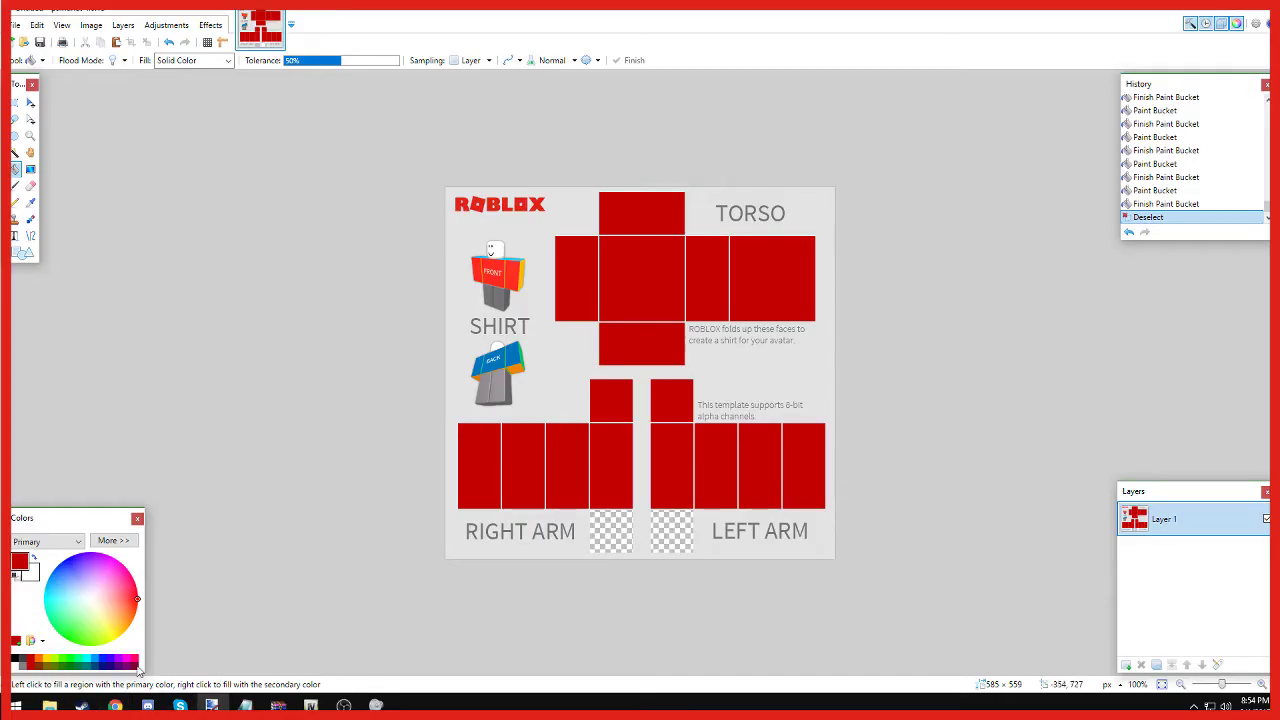
Paste the shading template into a new layer, stretch it over the whole canvas and commit.
{"action": "left_click", "coordinate": [35, 26]}
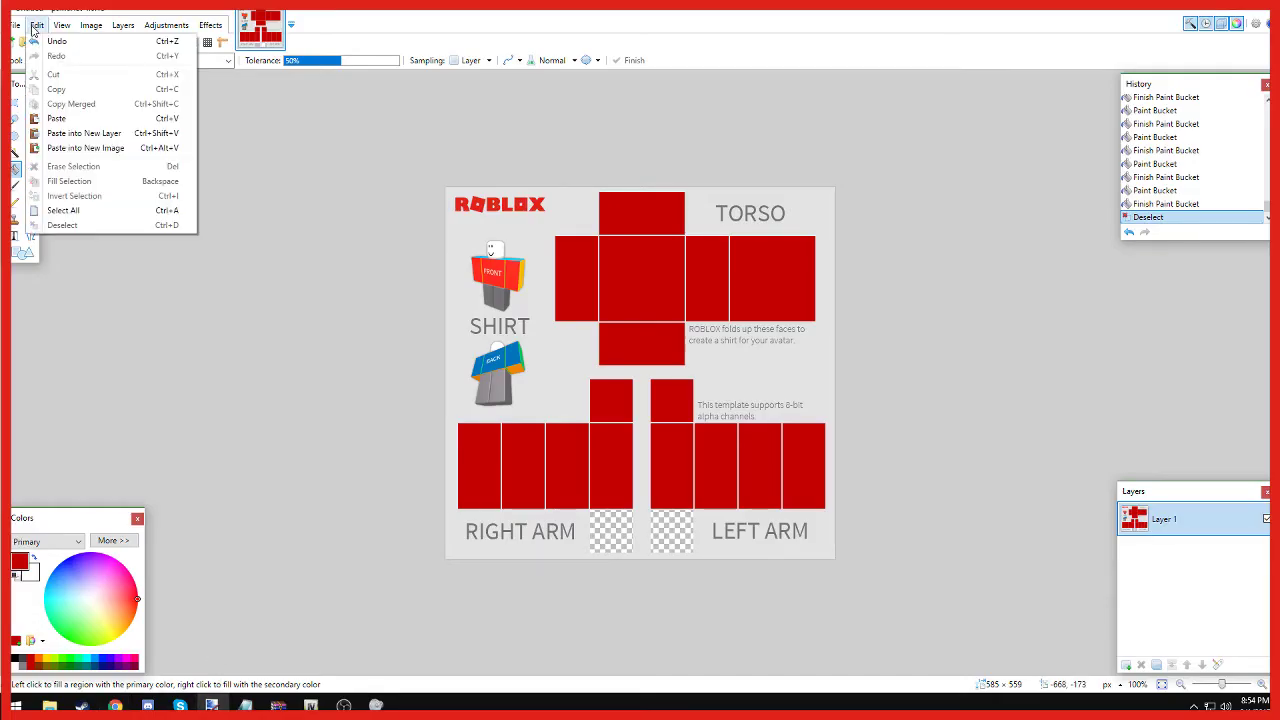
{"action": "left_click", "coordinate": [62, 133]}
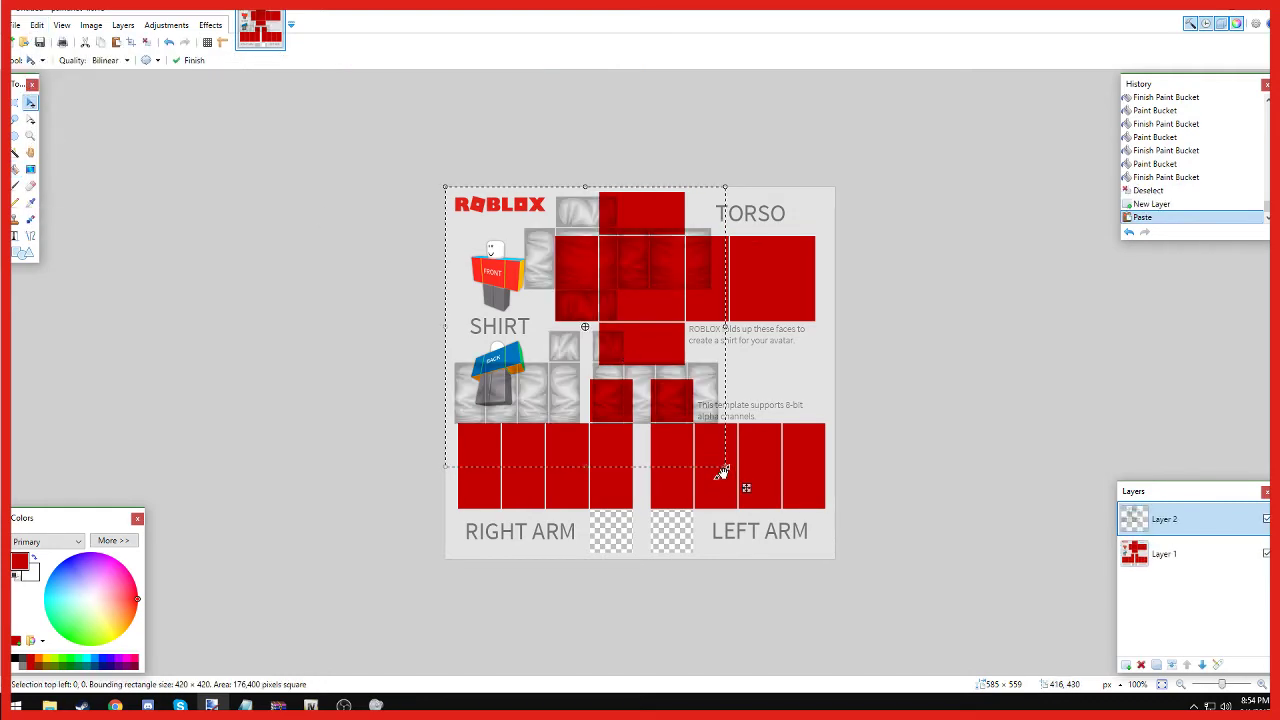
{"action": "left_click_drag", "start_coordinate": [724, 468], "coordinate": [834, 566]}
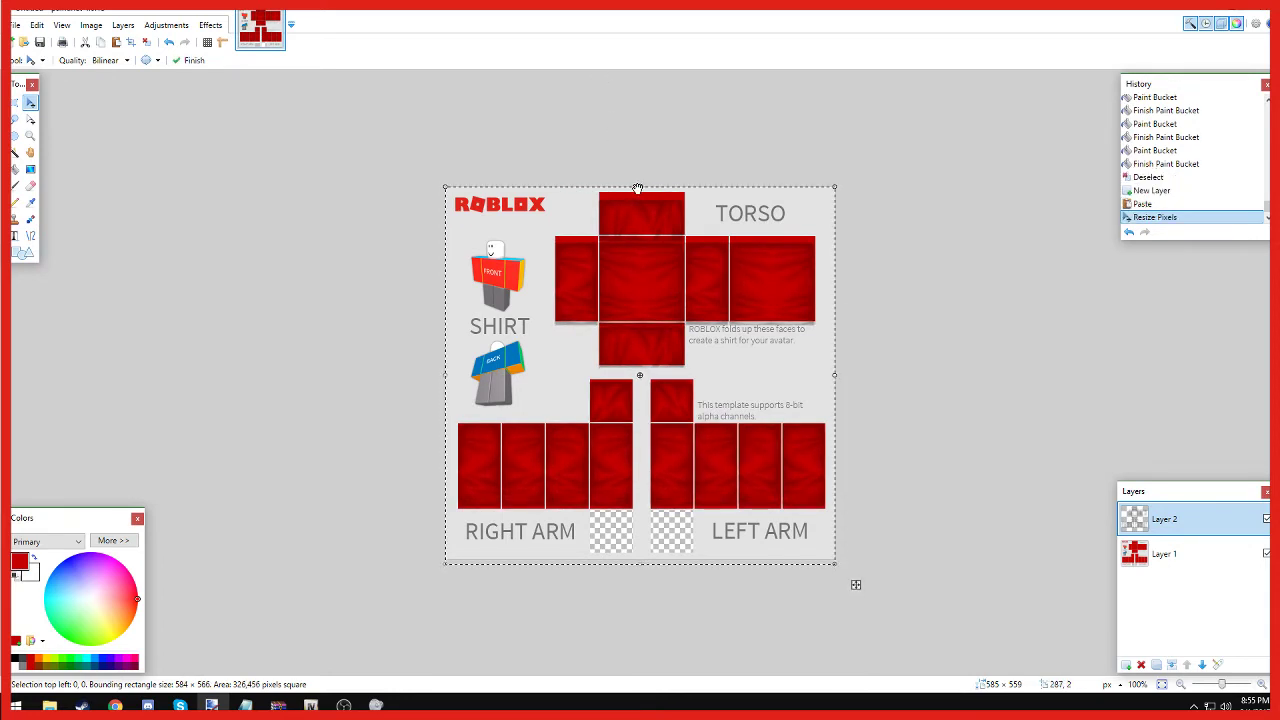
{"action": "left_click_drag", "start_coordinate": [637, 190], "coordinate": [637, 180]}
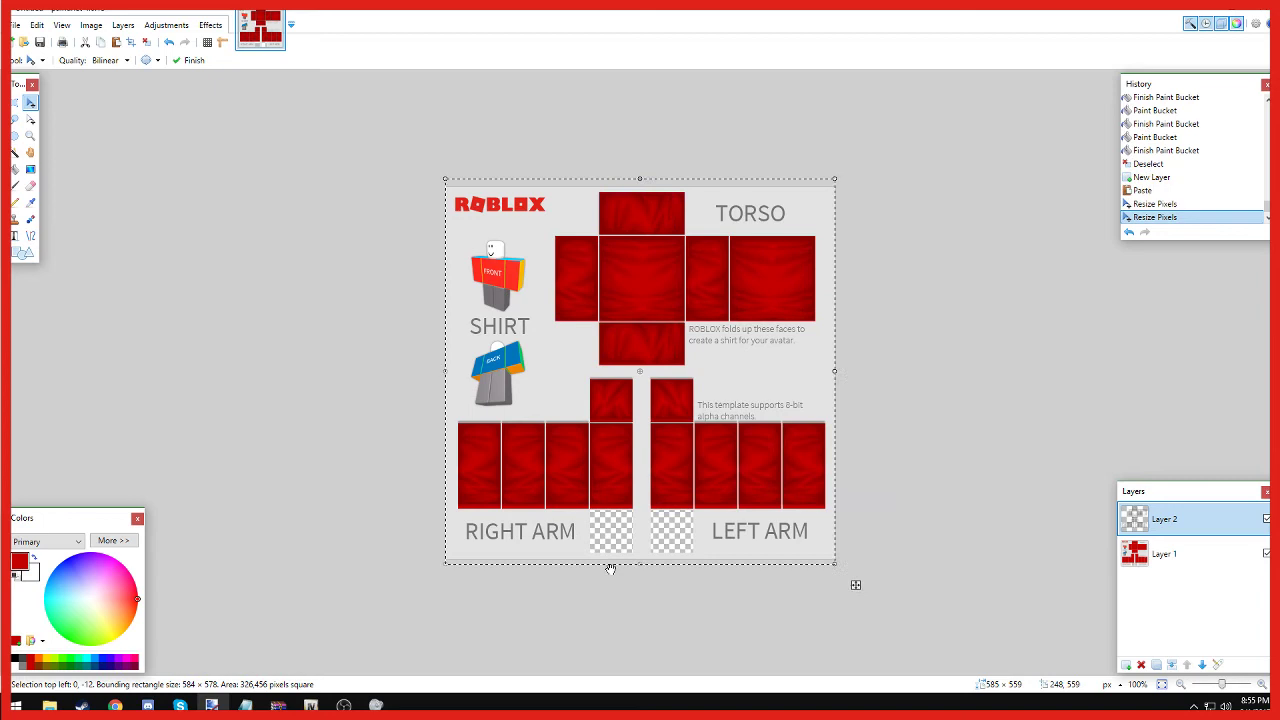
{"action": "left_click_drag", "start_coordinate": [644, 563], "coordinate": [644, 570]}
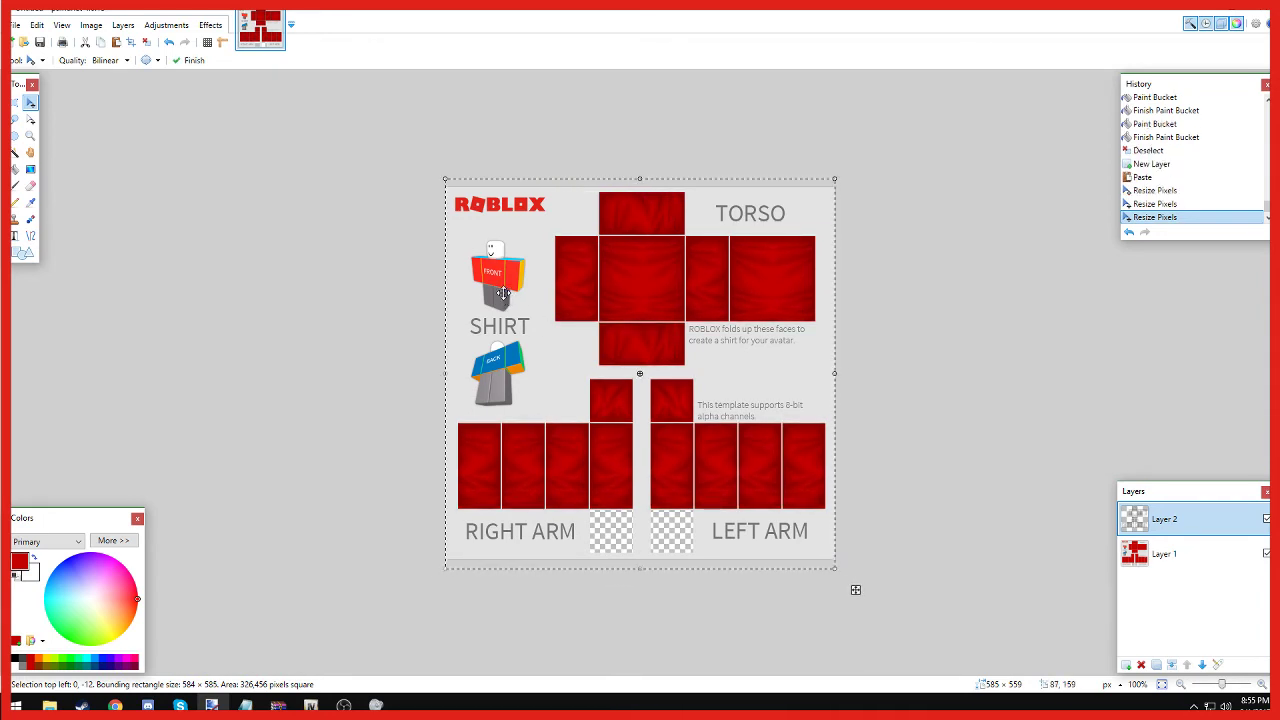
{"action": "key", "text": "ctrl+d"}
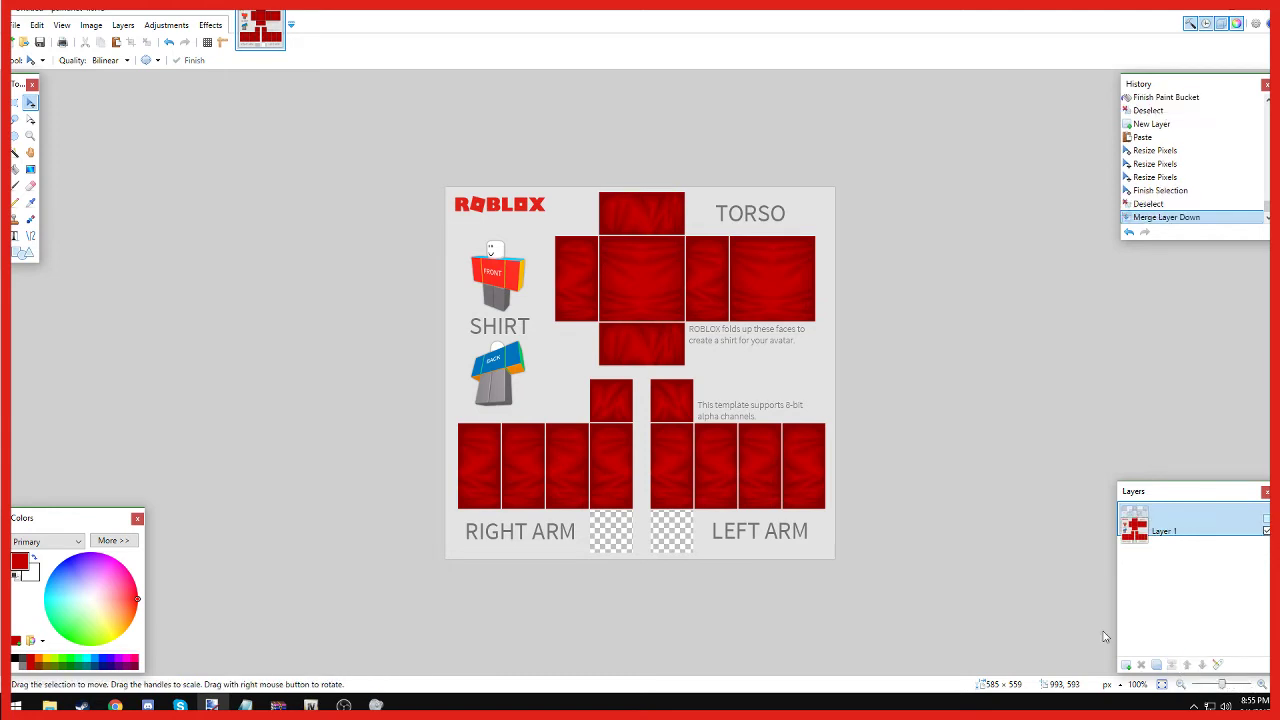
Erase a circular transparent neck hole at the top of the torso using Ellipse Select.
{"action": "left_click", "coordinate": [14, 135]}
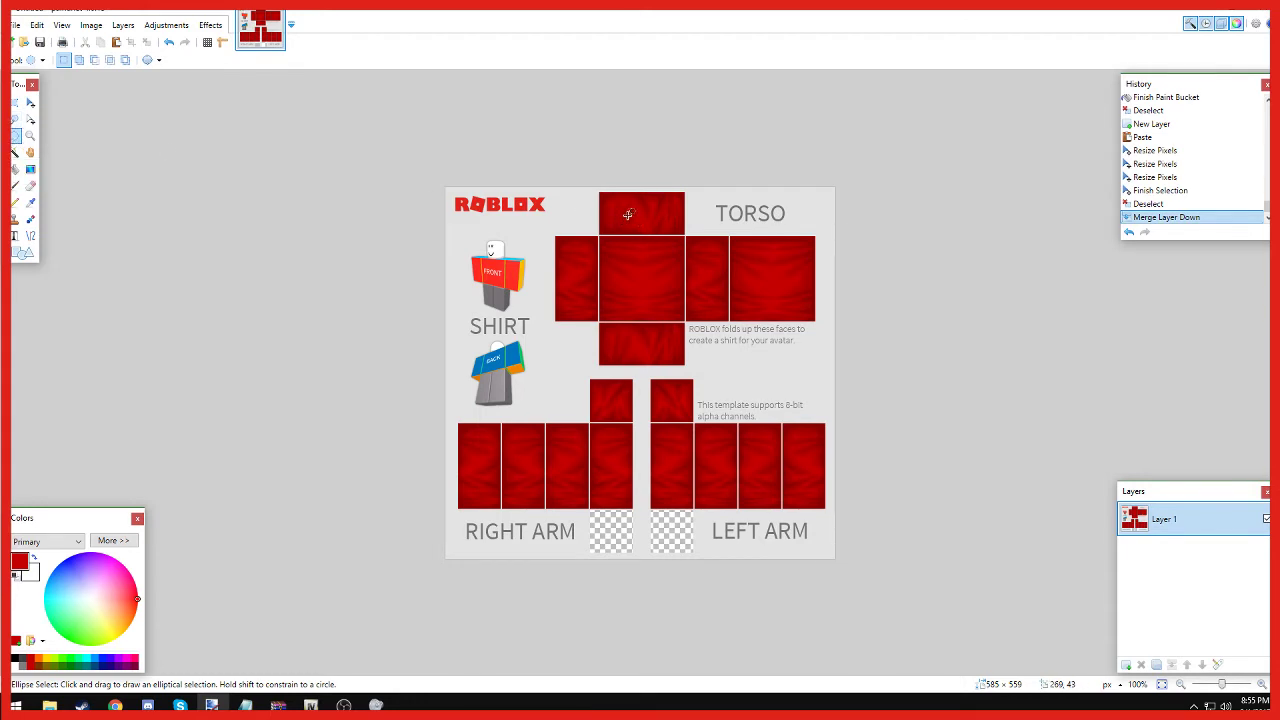
{"action": "left_click_drag", "start_coordinate": [633, 223], "coordinate": [662, 252]}
{"action": "left_click", "coordinate": [29, 121]}
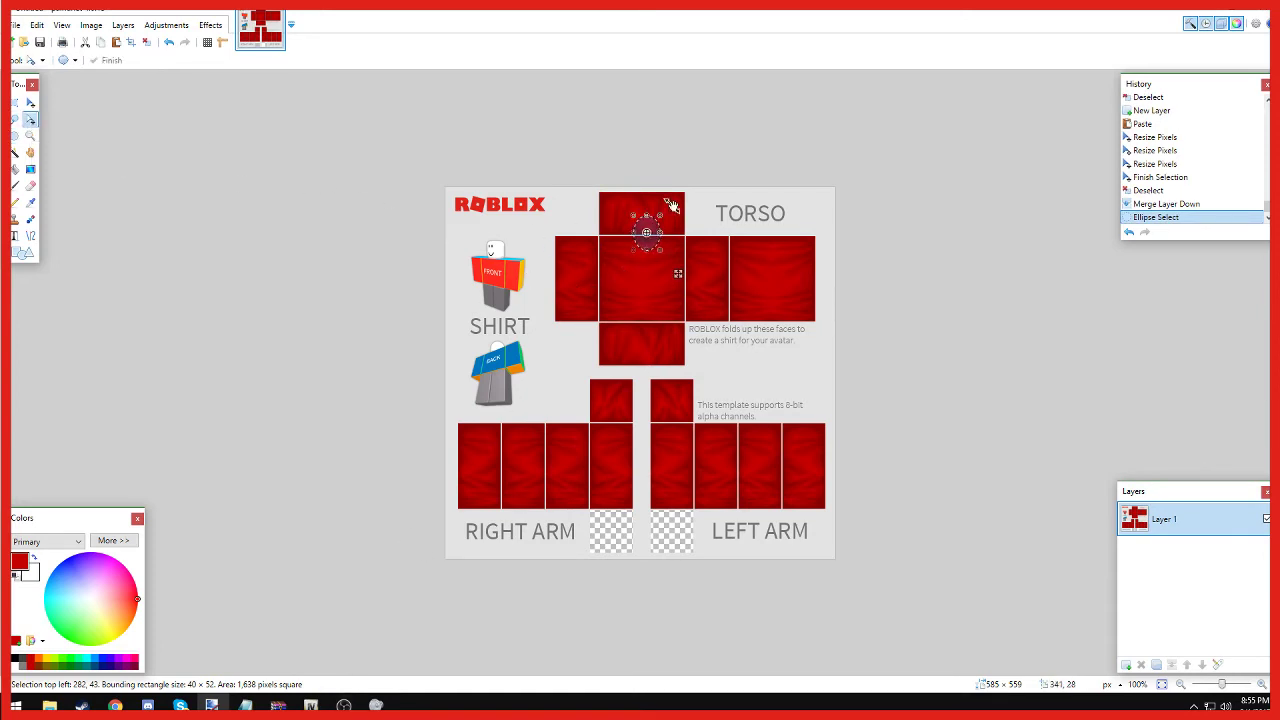
{"action": "left_click_drag", "start_coordinate": [632, 233], "coordinate": [640, 215]}
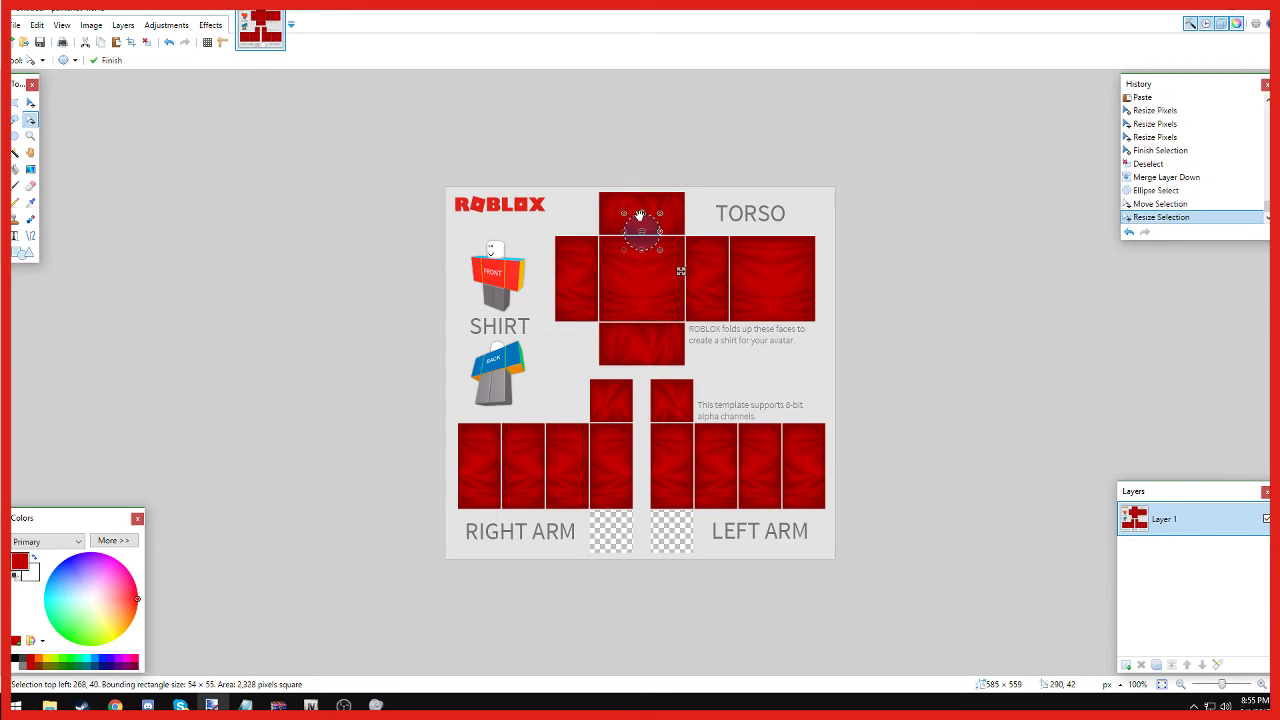
{"action": "key", "text": "Delete"}
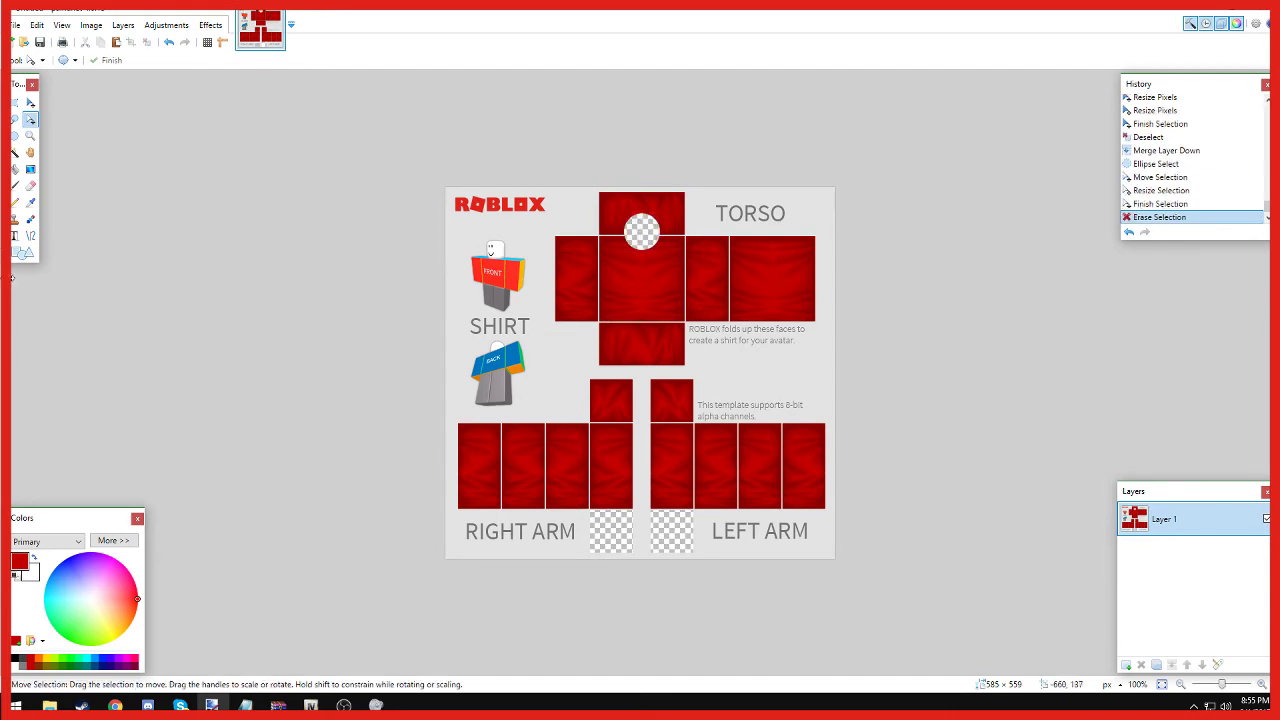
{"action": "left_click", "coordinate": [22, 252]}
Draw a black 52 x 52 ellipse outline around the neck hole and view the whole shirt.
{"action": "left_click", "coordinate": [13, 660]}
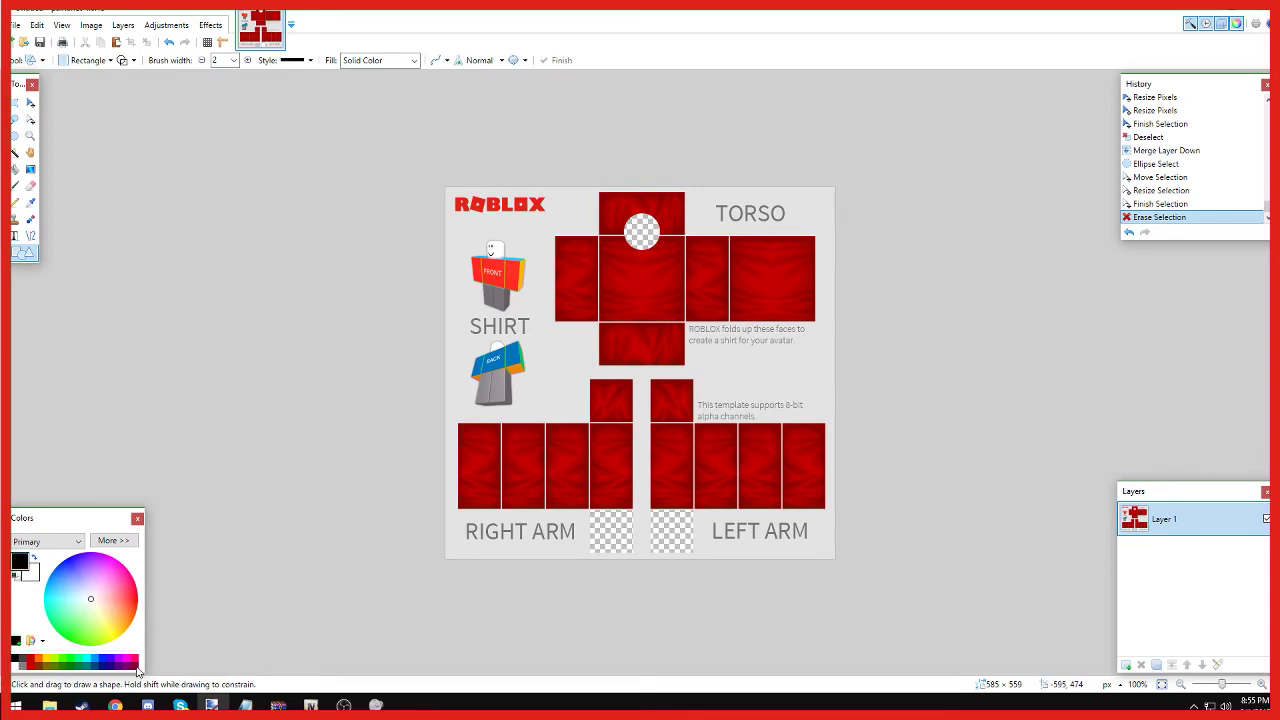
{"action": "scroll", "coordinate": [645, 243], "scroll_direction": "up", "scroll_amount": 4}
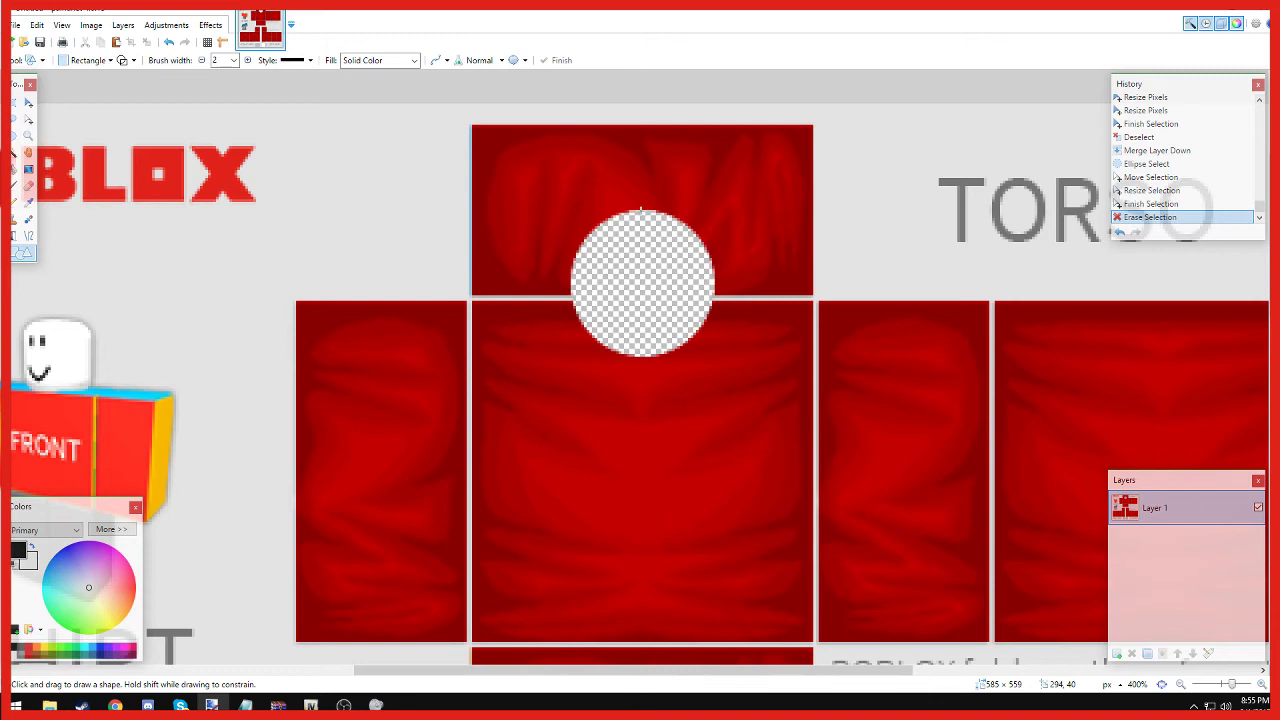
{"action": "mouse_move", "coordinate": [642, 212]}
{"action": "left_mouse_down"}
{"action": "mouse_move", "coordinate": [643, 320]}
{"action": "mouse_move", "coordinate": [686, 346]}
{"action": "mouse_move", "coordinate": [616, 342]}
{"action": "mouse_move", "coordinate": [643, 344]}
{"action": "left_mouse_up"}
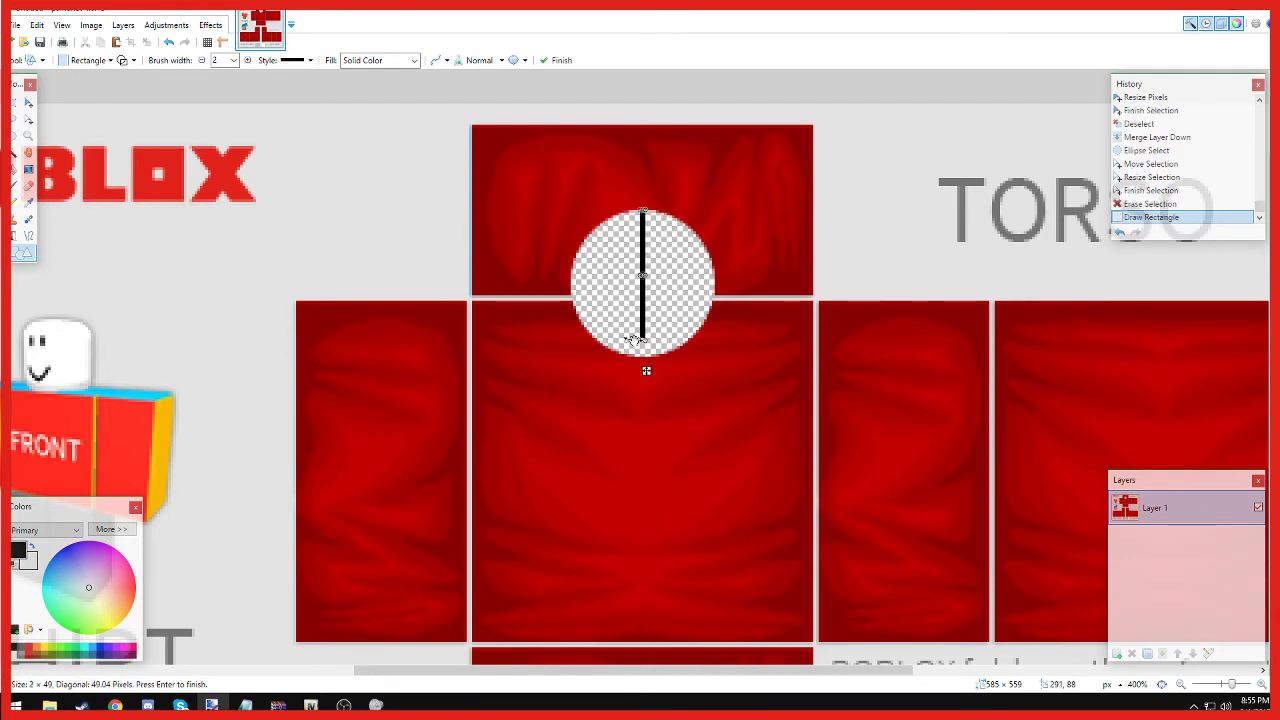
{"action": "key", "text": "ctrl+z"}
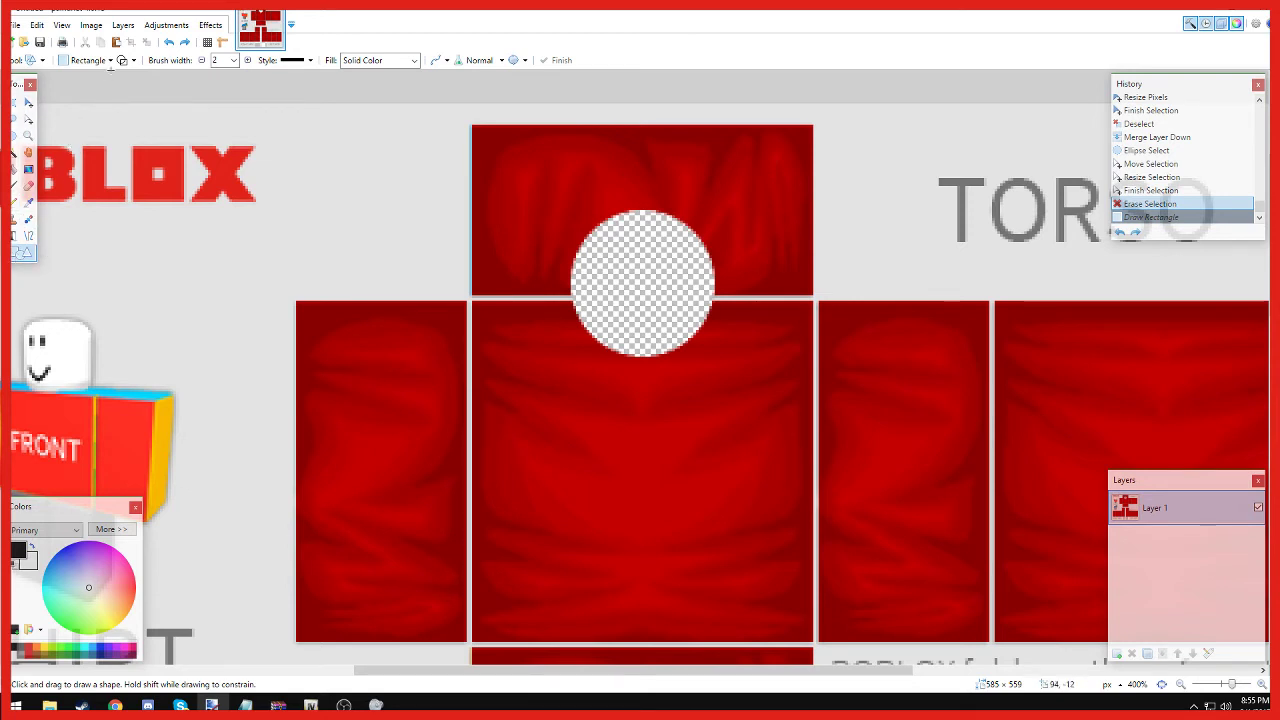
{"action": "left_click", "coordinate": [88, 60]}
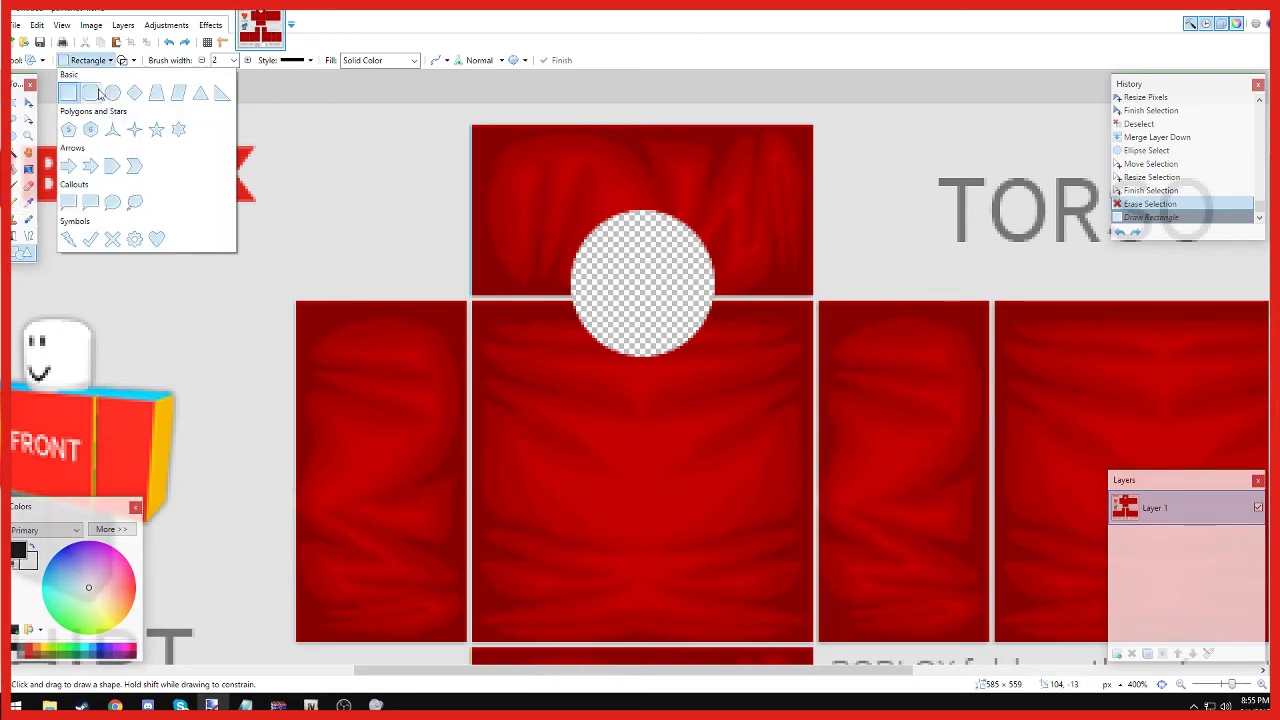
{"action": "left_click", "coordinate": [120, 95]}
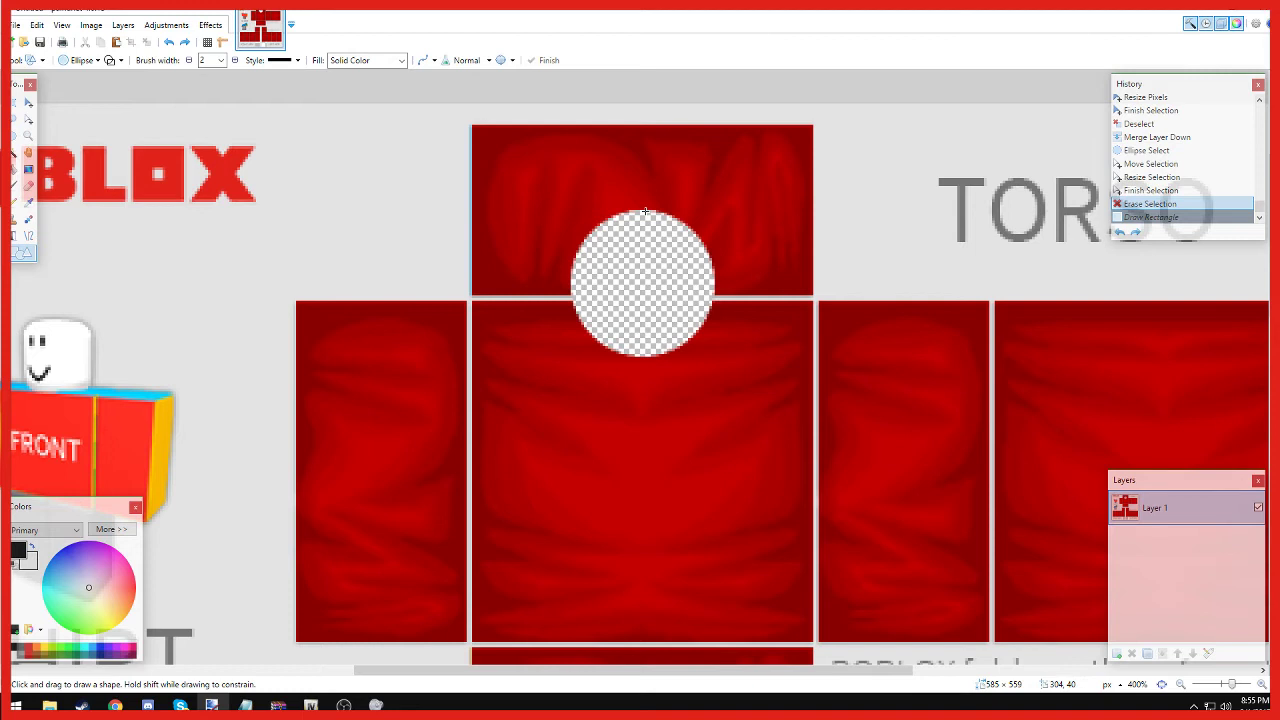
{"action": "mouse_move", "coordinate": [642, 209]}
{"action": "left_mouse_down"}
{"action": "mouse_move", "coordinate": [629, 343]}
{"action": "mouse_move", "coordinate": [616, 354]}
{"action": "left_mouse_up"}
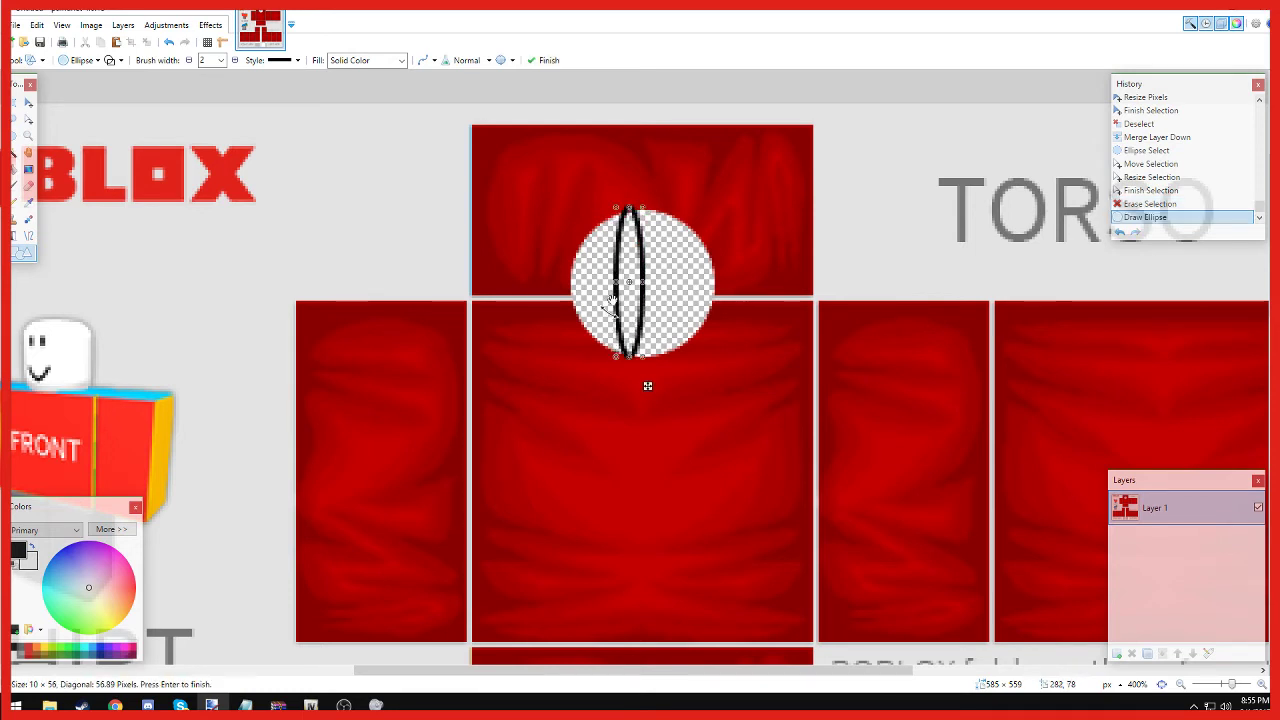
{"action": "mouse_move", "coordinate": [614, 280]}
{"action": "left_mouse_down"}
{"action": "mouse_move", "coordinate": [572, 287]}
{"action": "mouse_move", "coordinate": [727, 287]}
{"action": "mouse_move", "coordinate": [712, 287]}
{"action": "left_mouse_up"}
{"action": "left_click_drag", "start_coordinate": [626, 207], "coordinate": [646, 214]}
{"action": "left_click_drag", "start_coordinate": [643, 357], "coordinate": [643, 357]}
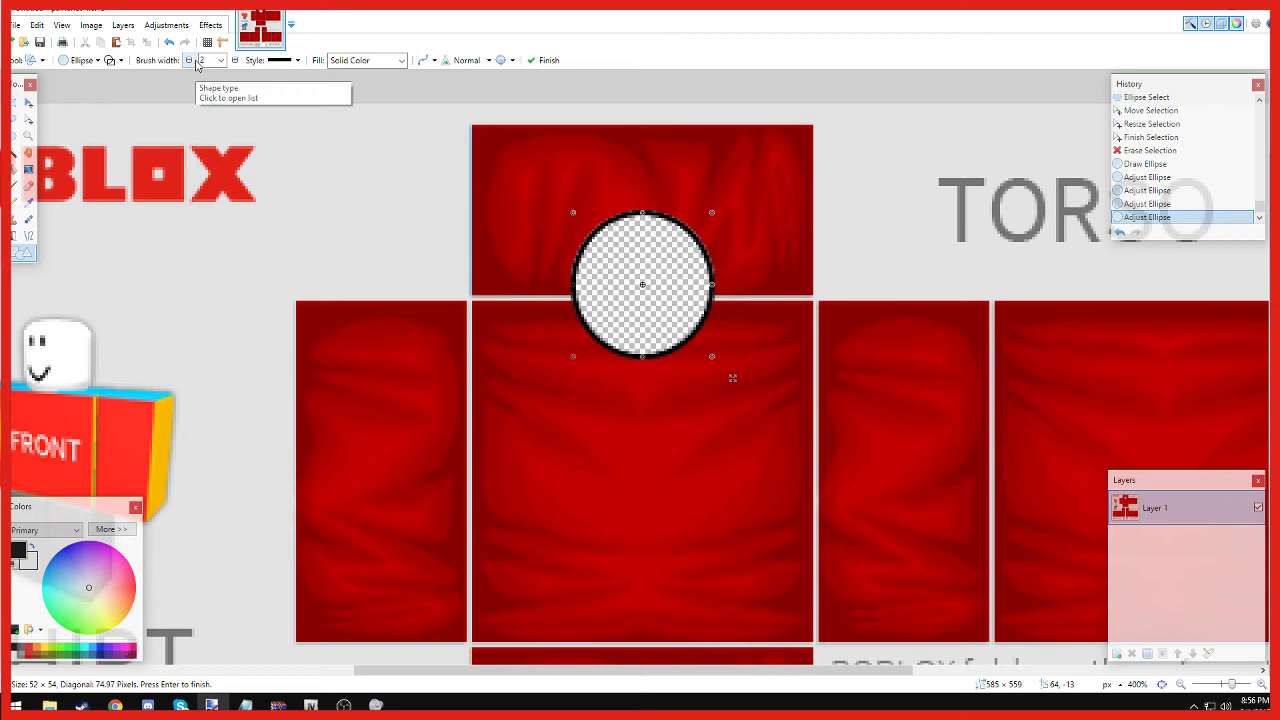
{"action": "key", "text": "Return"}
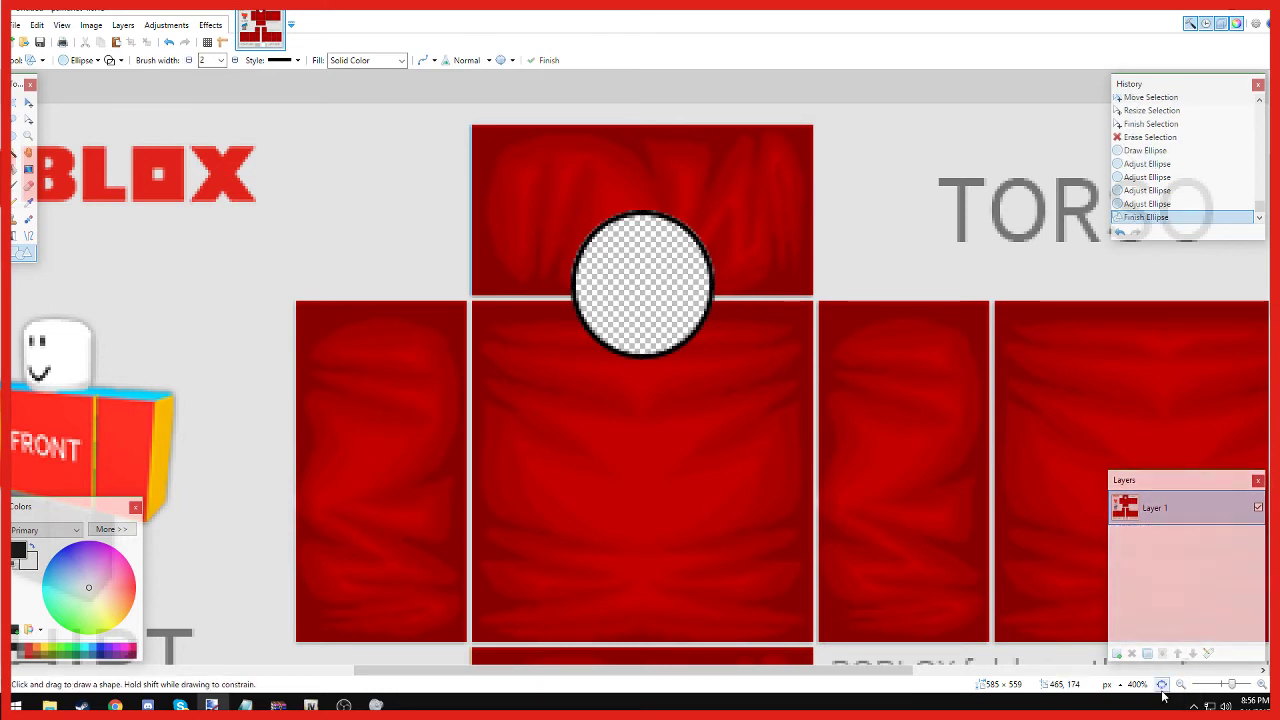
{"action": "left_click", "coordinate": [1158, 682]}
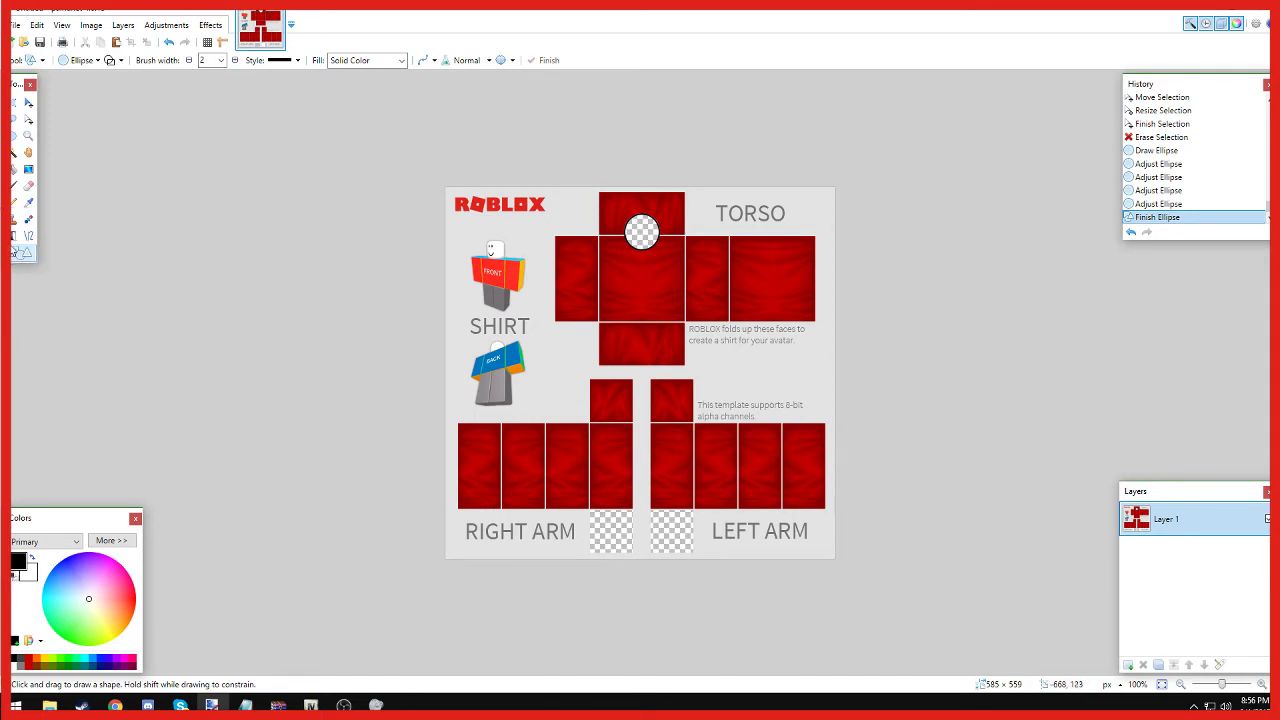
Type the text EJ9513 on the torso front with the Text tool.
{"action": "left_click", "coordinate": [13, 235]}
{"action": "left_click", "coordinate": [606, 283]}
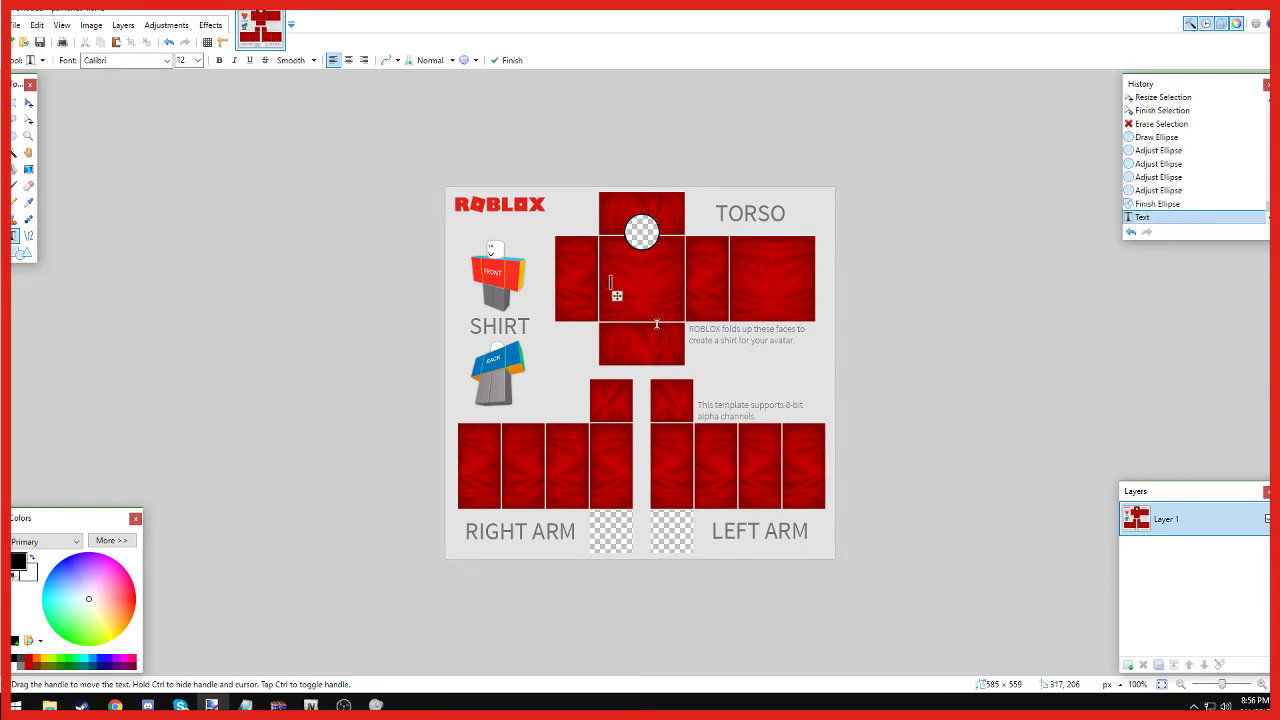
{"action": "type", "text": "TWIN22330RO"}
{"action": "key", "text": "BackSpace"}
{"action": "key", "text": "BackSpace"}
{"action": "key", "text": "BackSpace"}
{"action": "key", "text": "BackSpace"}
{"action": "key", "text": "BackSpace"}
{"action": "key", "text": "BackSpace"}
{"action": "key", "text": "BackSpace"}
{"action": "key", "text": "BackSpace"}
{"action": "key", "text": "BackSpace"}
{"action": "key", "text": "BackSpace"}
{"action": "type", "text": "13951"}
Try the Blazed font at size 22 for the text.
{"action": "left_click", "coordinate": [160, 60]}
{"action": "scroll", "coordinate": [150, 430], "scroll_direction": "down", "scroll_amount": 1}
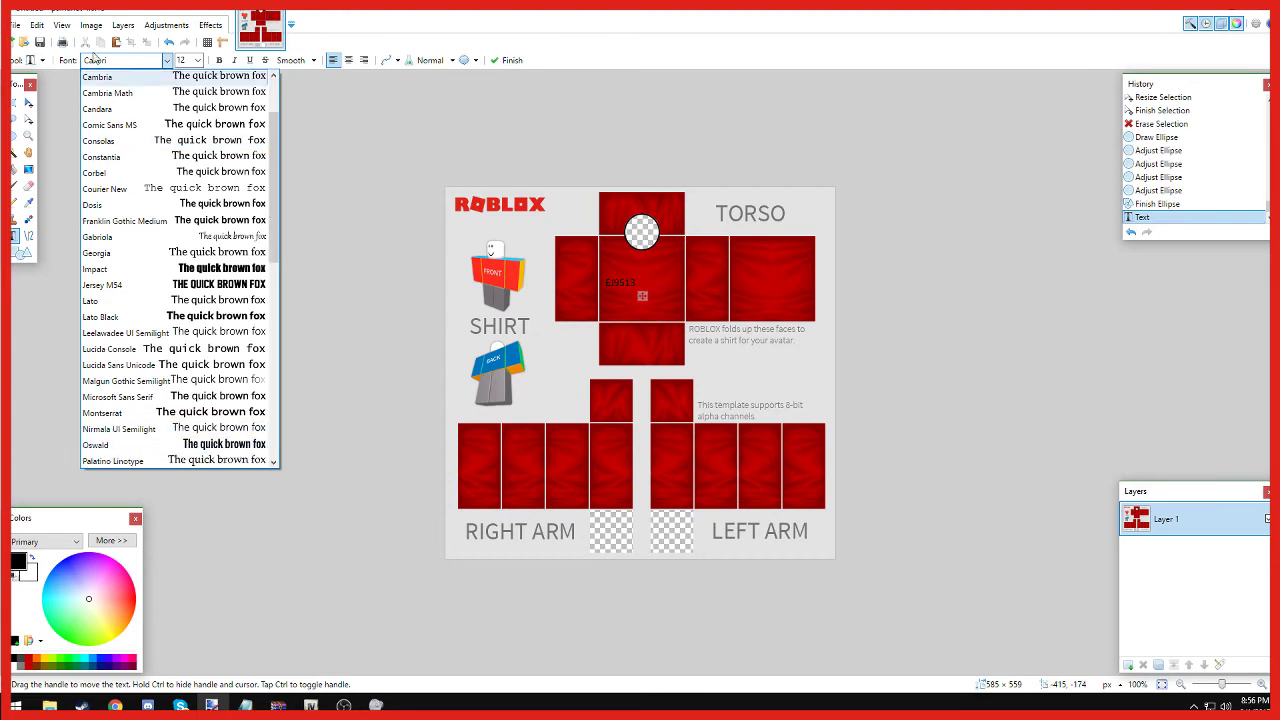
{"action": "scroll", "coordinate": [115, 170], "scroll_direction": "up", "scroll_amount": 2}
{"action": "left_click", "coordinate": [117, 110]}
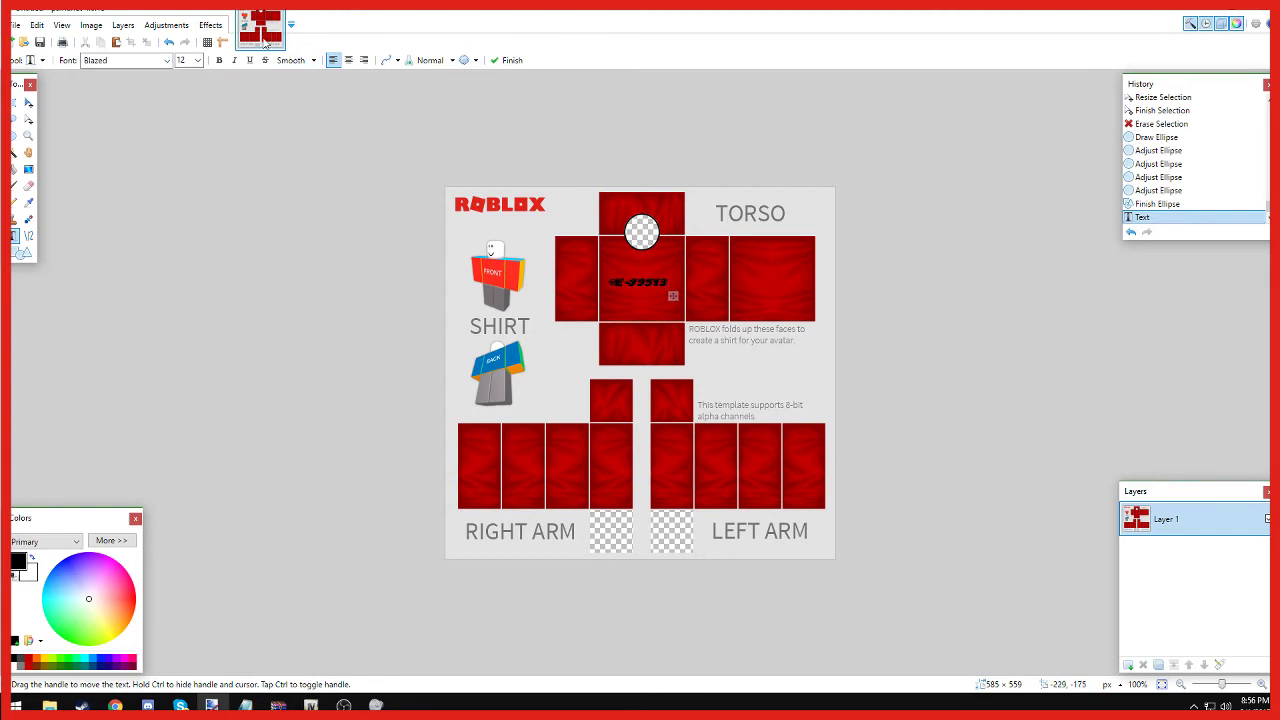
{"action": "left_click", "coordinate": [197, 61]}
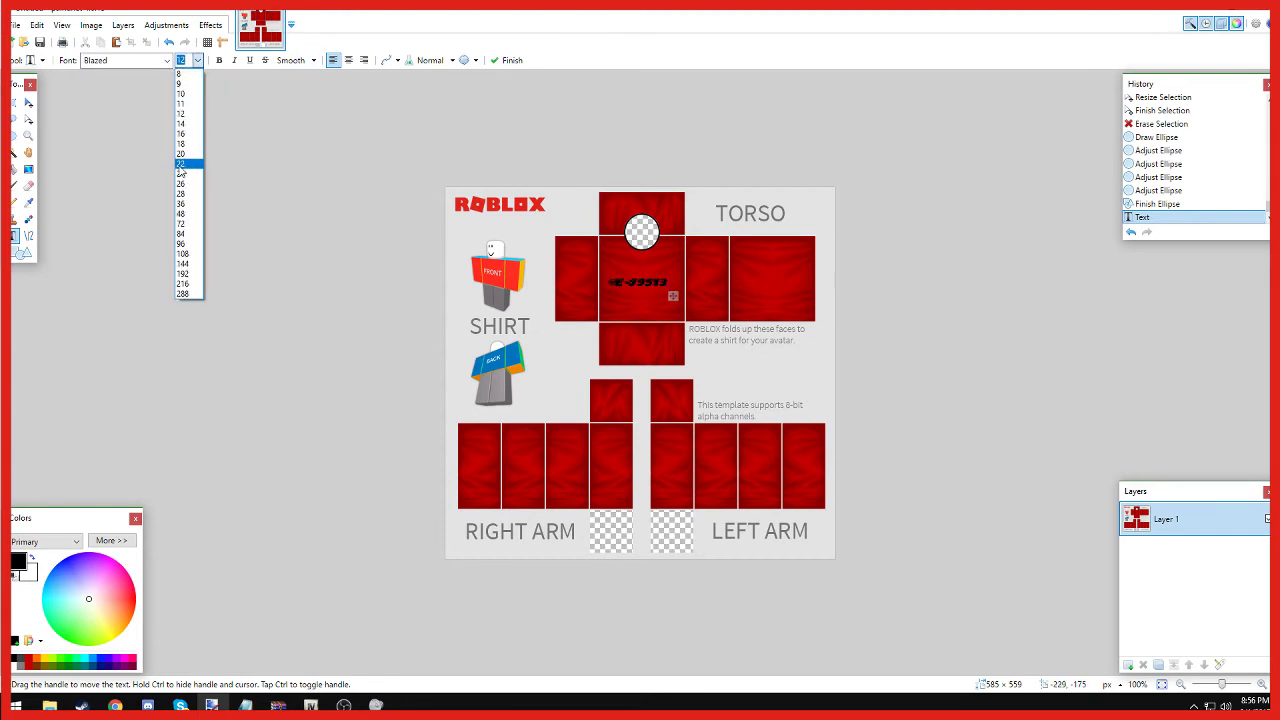
{"action": "left_click", "coordinate": [181, 165]}
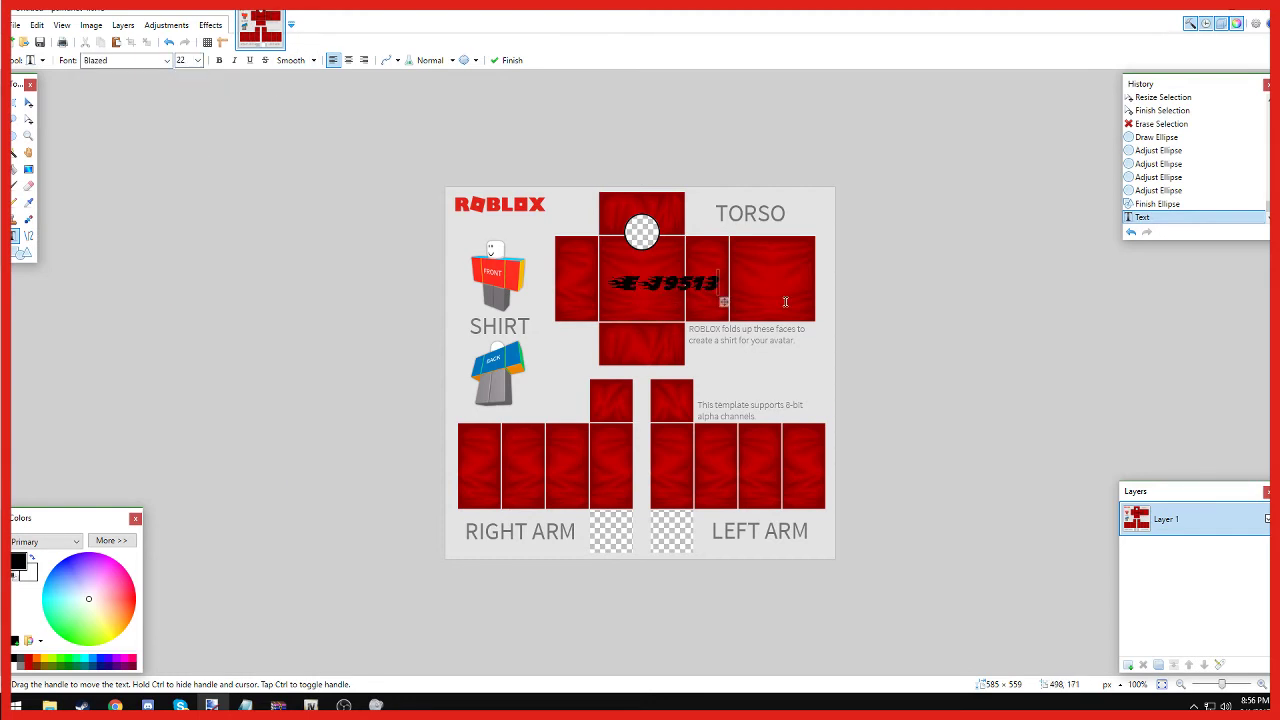
Switch the text to the PassionTea font and settle on size 36.
{"action": "left_click", "coordinate": [165, 61]}
{"action": "scroll", "coordinate": [143, 254], "scroll_direction": "down", "scroll_amount": 8}
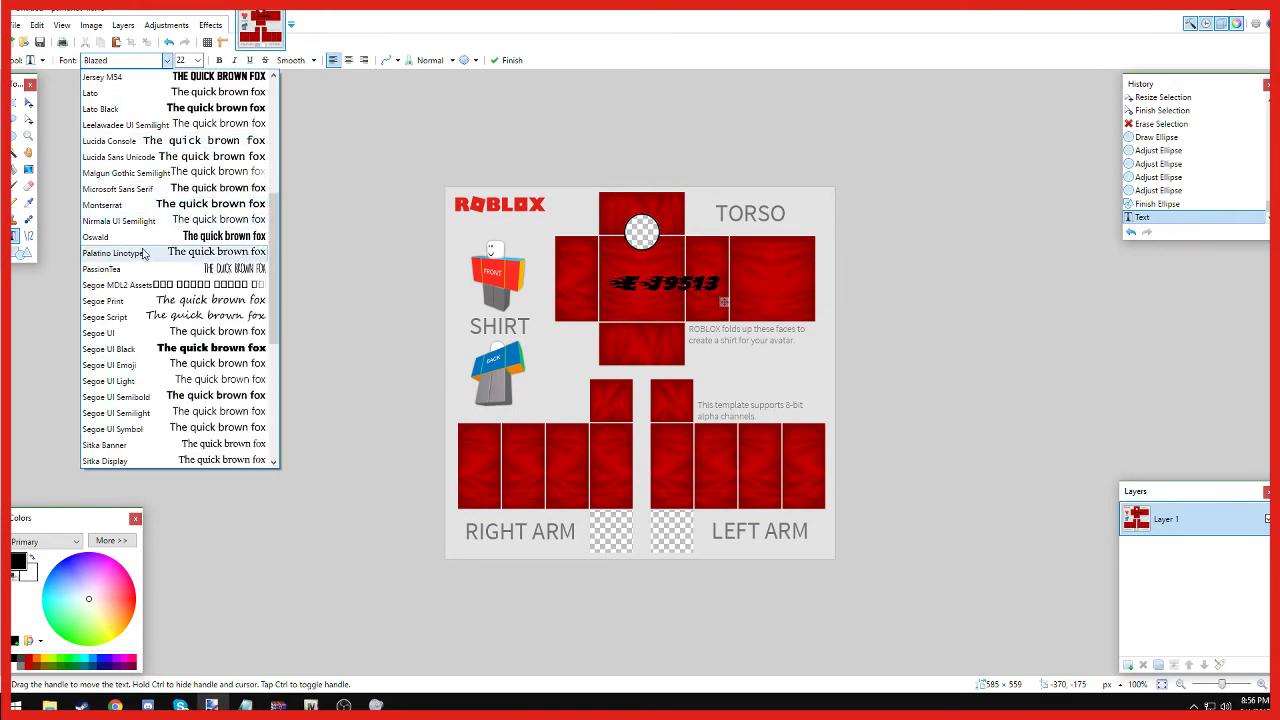
{"action": "scroll", "coordinate": [150, 245], "scroll_direction": "down", "scroll_amount": 3}
{"action": "left_click", "coordinate": [152, 226]}
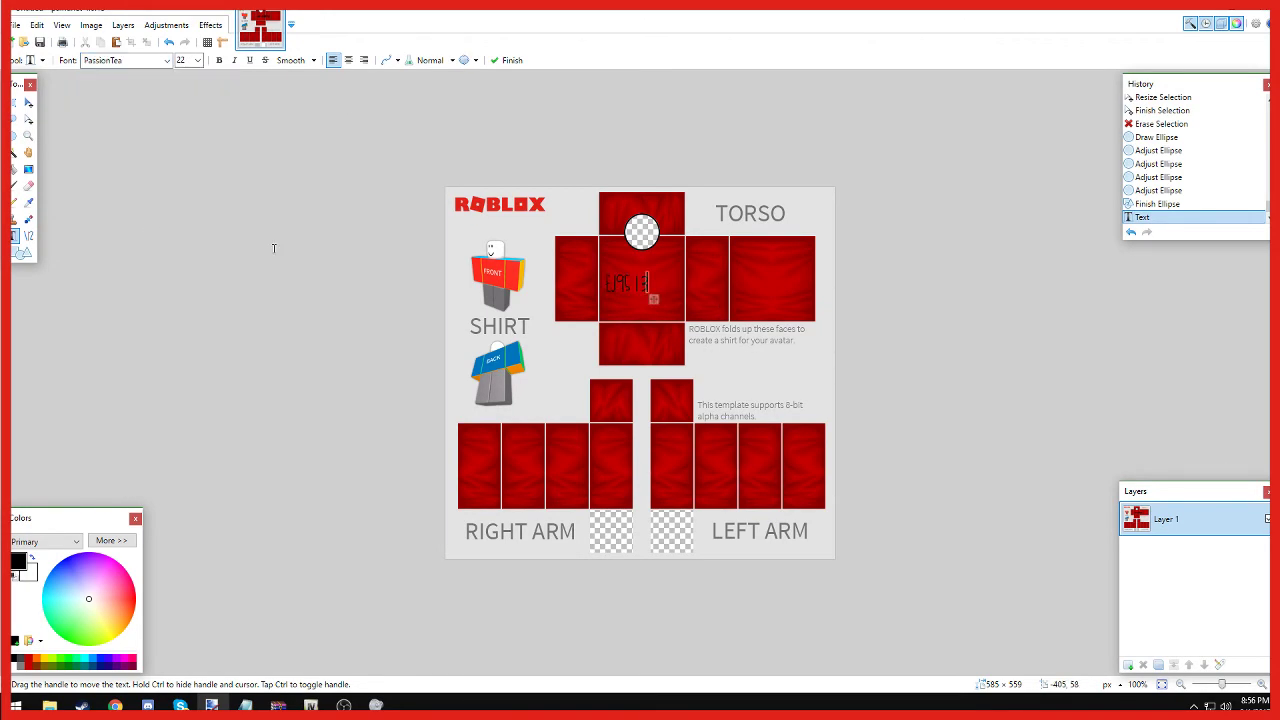
{"action": "left_click", "coordinate": [195, 60]}
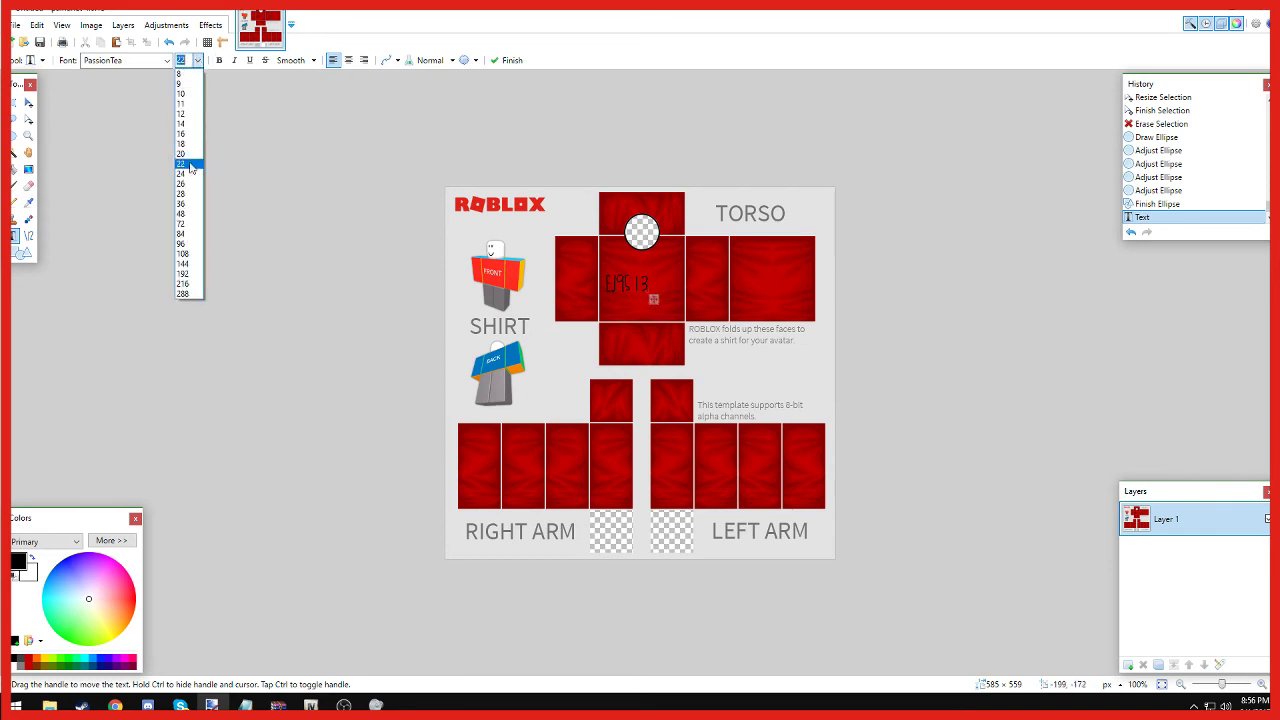
{"action": "left_click", "coordinate": [184, 184]}
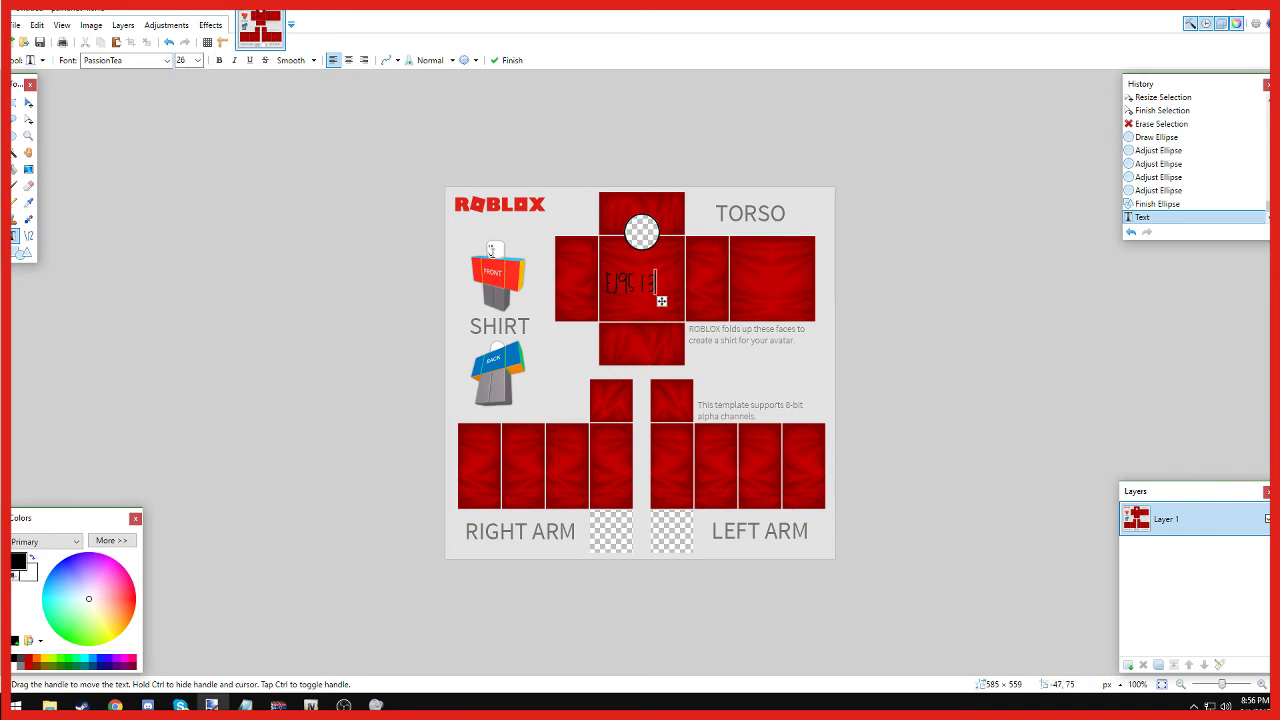
{"action": "left_click", "coordinate": [197, 60]}
{"action": "left_click", "coordinate": [186, 228]}
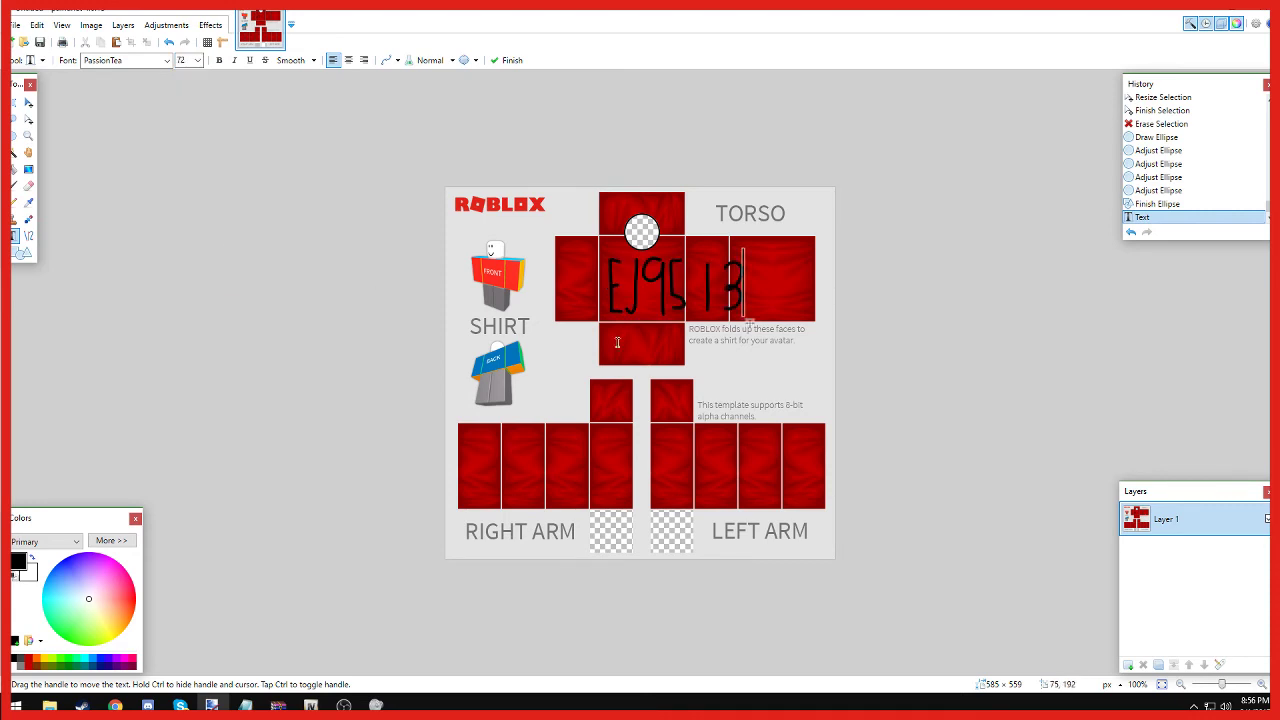
{"action": "left_click", "coordinate": [197, 60]}
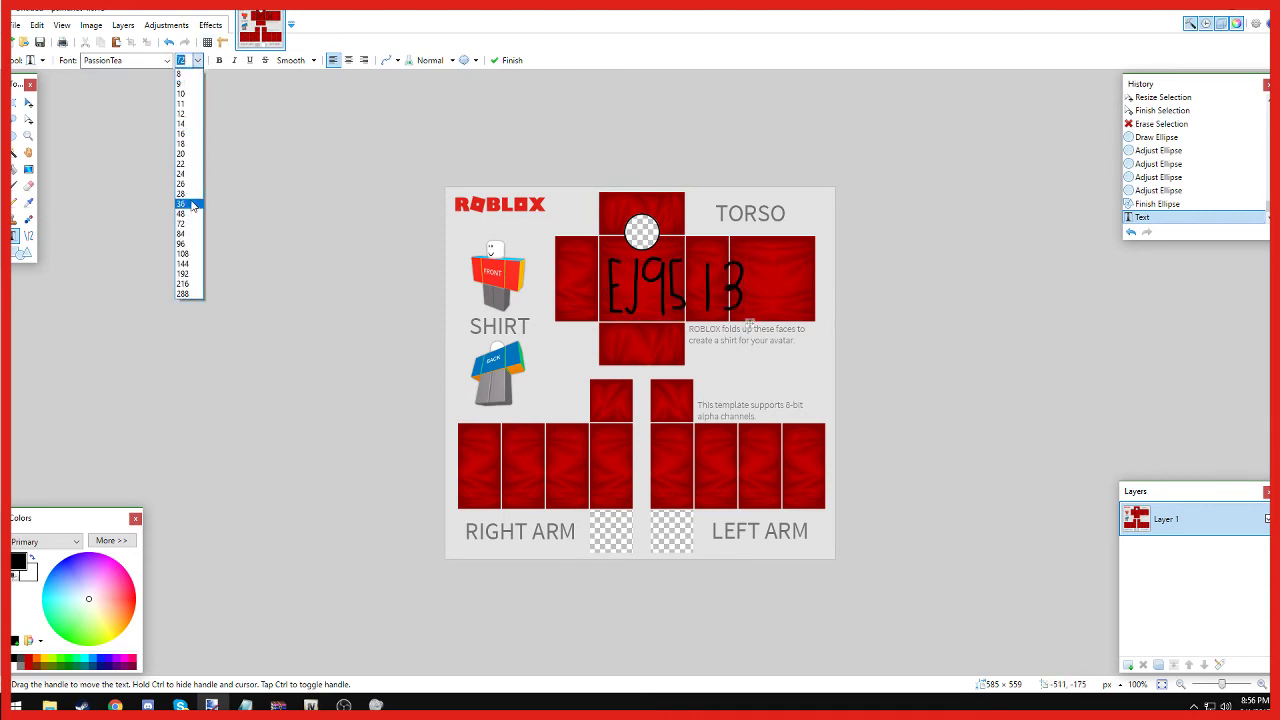
{"action": "left_click", "coordinate": [182, 204]}
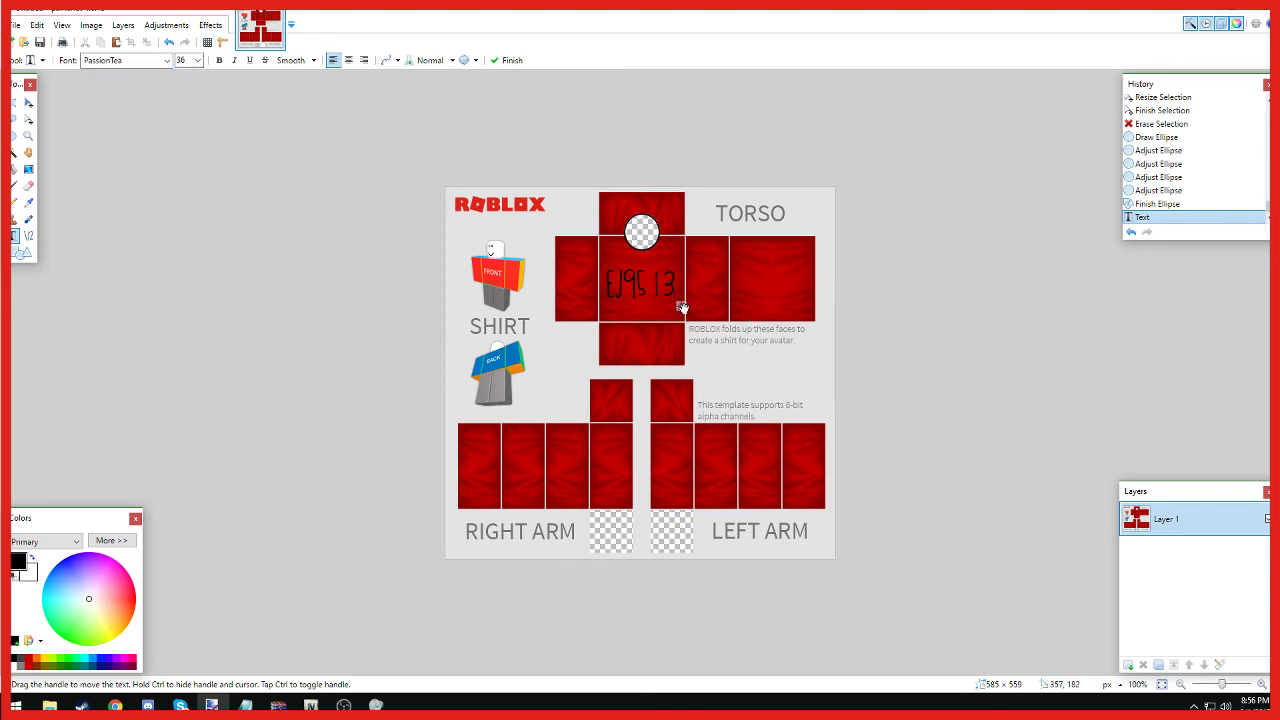
Nudge the EJ9513 text up and right, trying then reverting italic and bold.
{"action": "left_click_drag", "start_coordinate": [680, 303], "coordinate": [688, 298]}
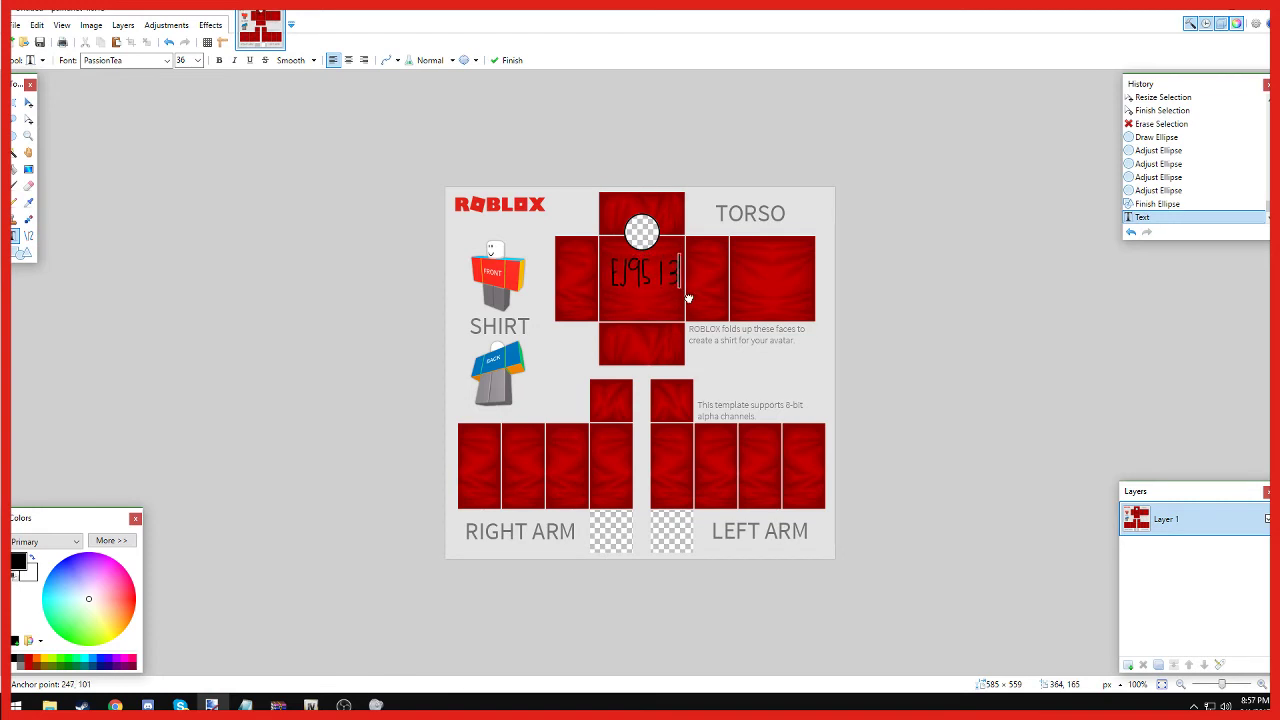
{"action": "left_click", "coordinate": [233, 61]}
{"action": "left_click", "coordinate": [233, 61]}
{"action": "left_click", "coordinate": [219, 61]}
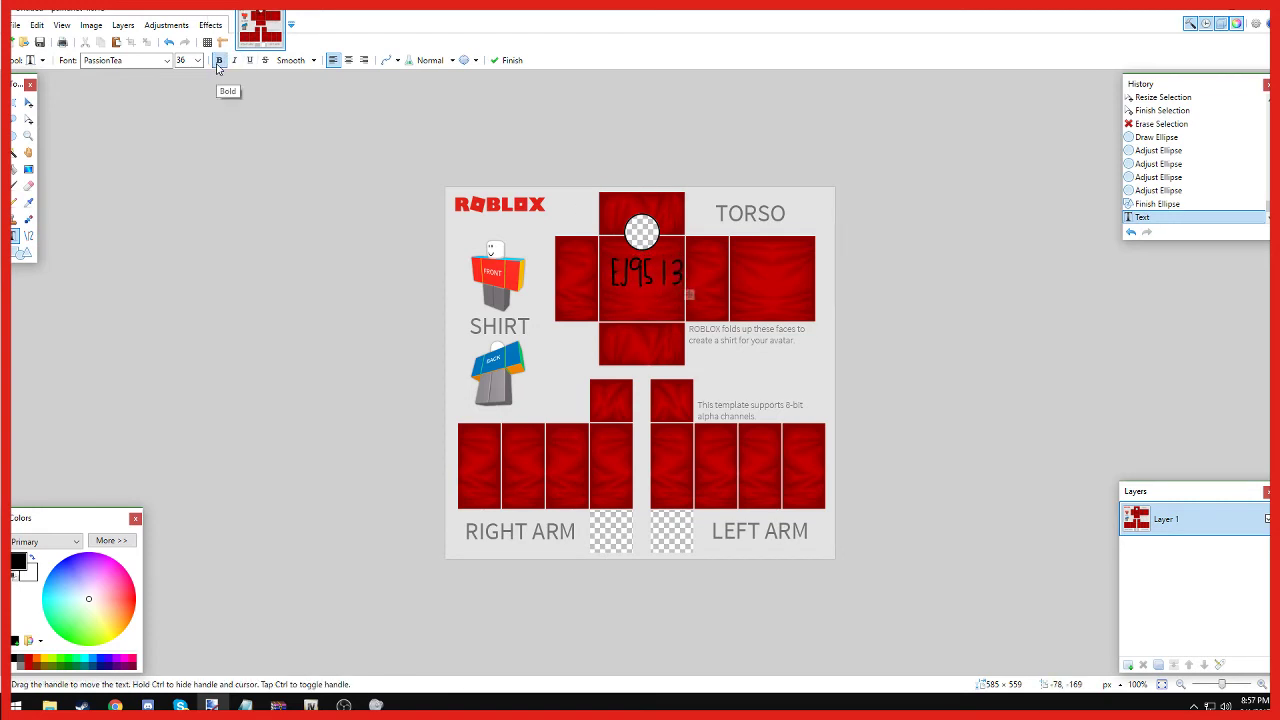
{"action": "left_click", "coordinate": [219, 61]}
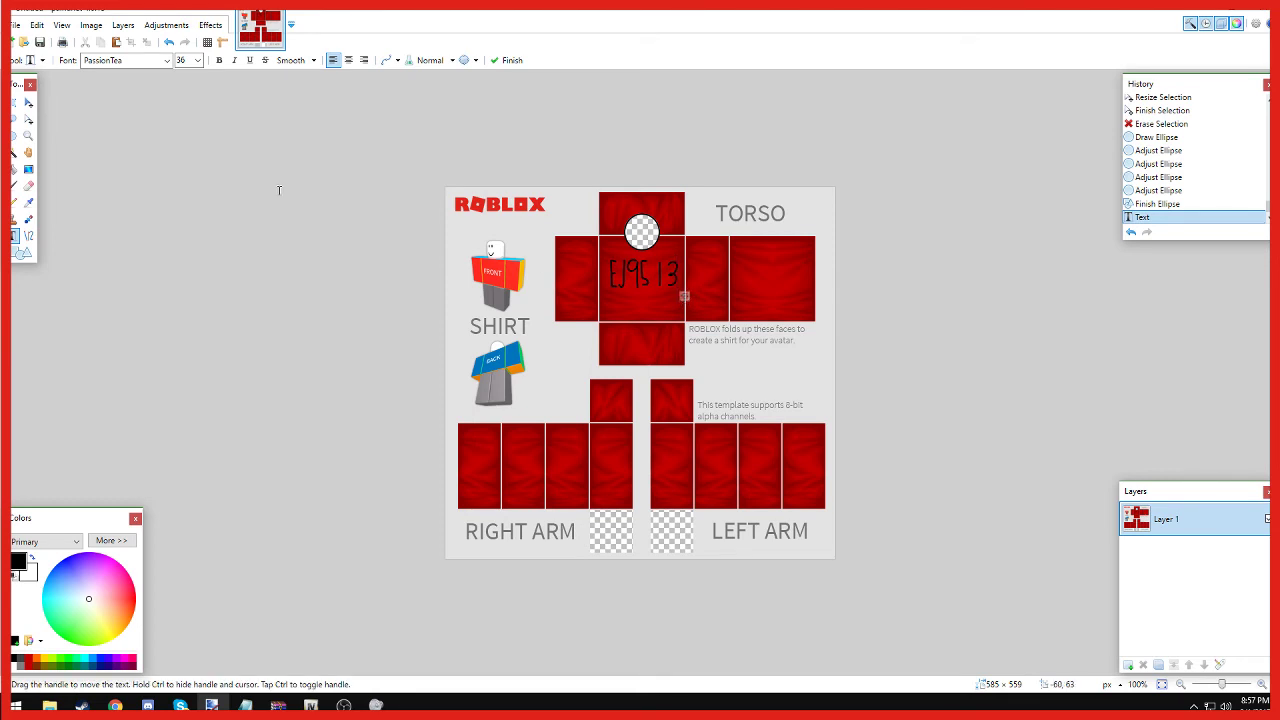
Commit the EJ9513 text and delete the RIGHT ARM/LEFT ARM label strip, leaving it transparent.
{"action": "left_click", "coordinate": [14, 102]}
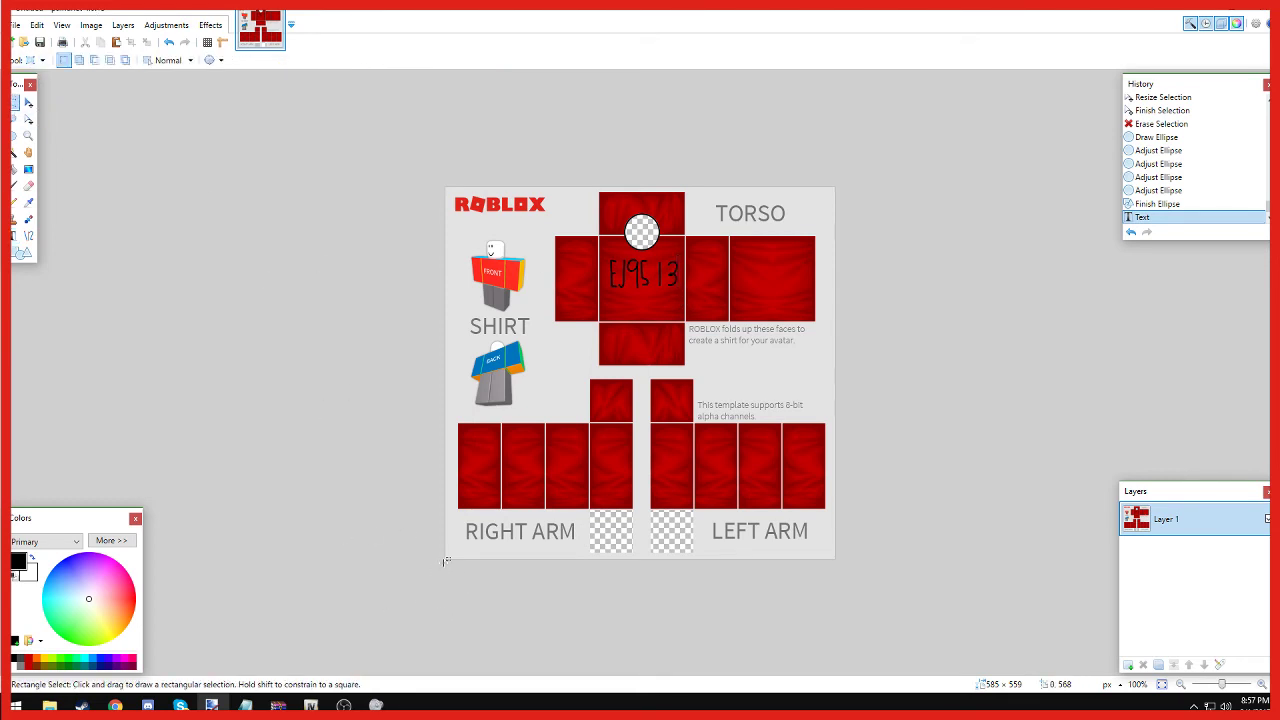
{"action": "left_click_drag", "start_coordinate": [446, 560], "coordinate": [879, 481]}
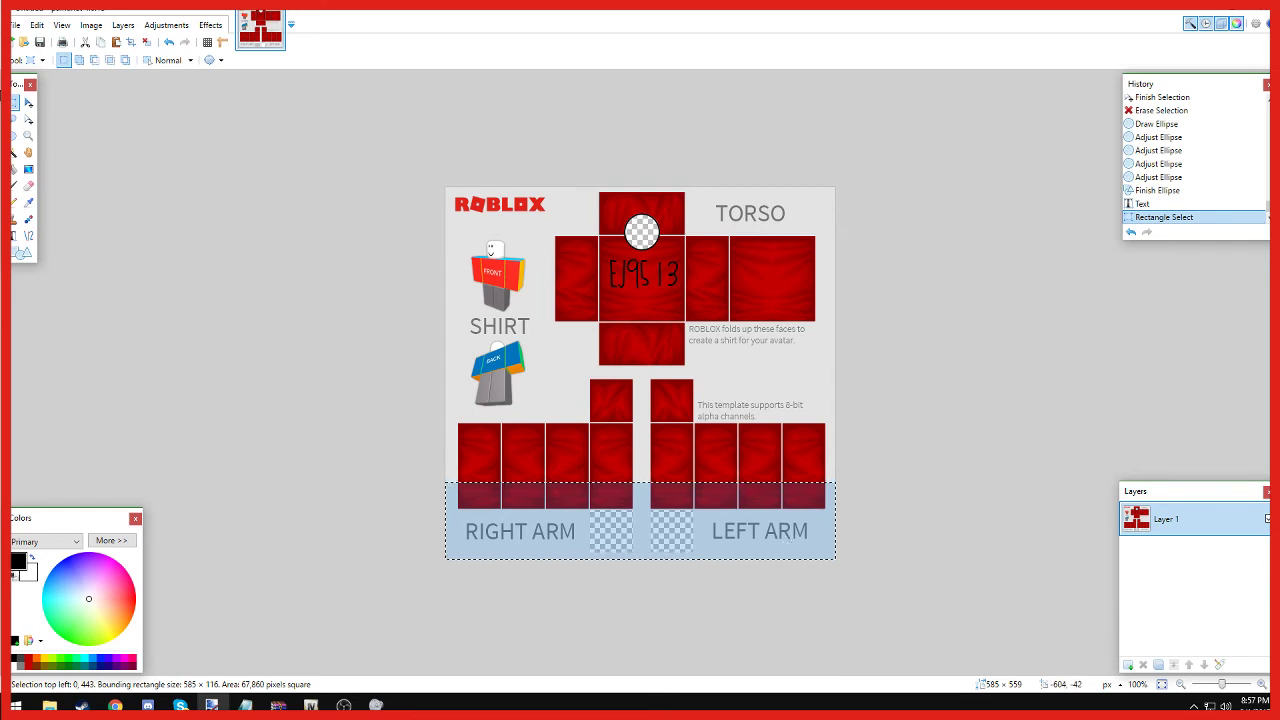
{"action": "left_click", "coordinate": [28, 119]}
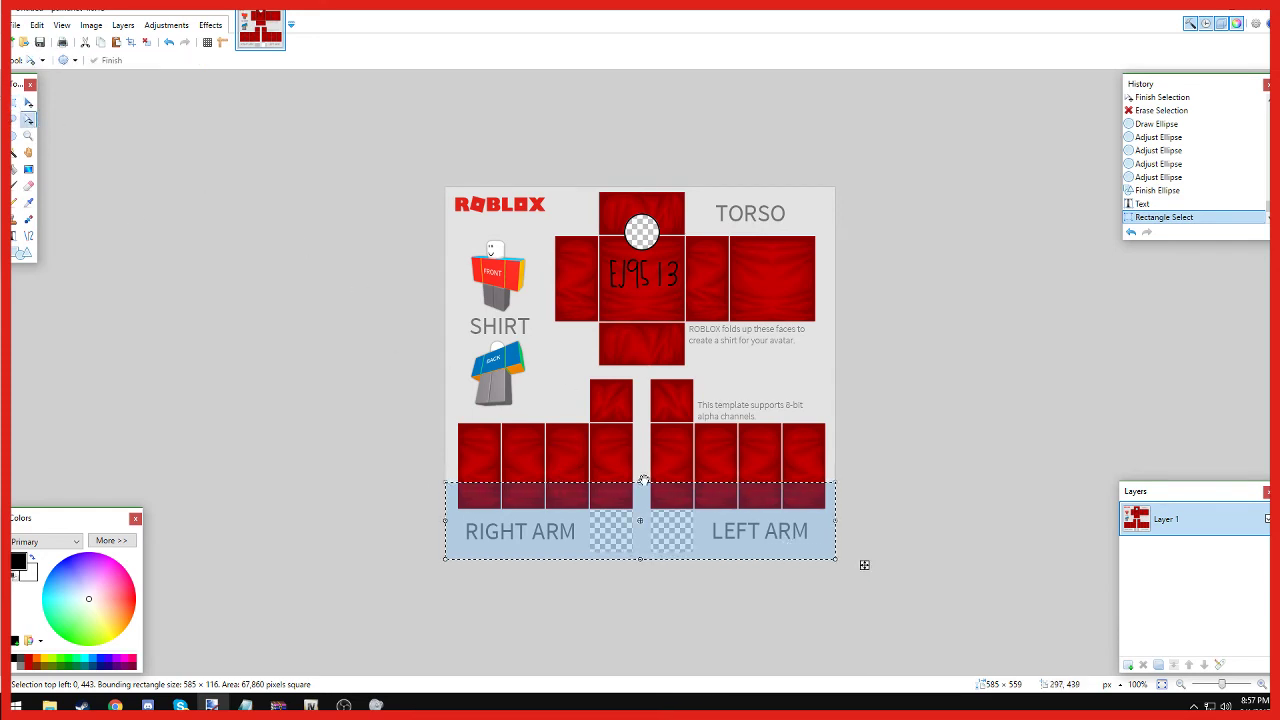
{"action": "left_click_drag", "start_coordinate": [643, 481], "coordinate": [638, 488]}
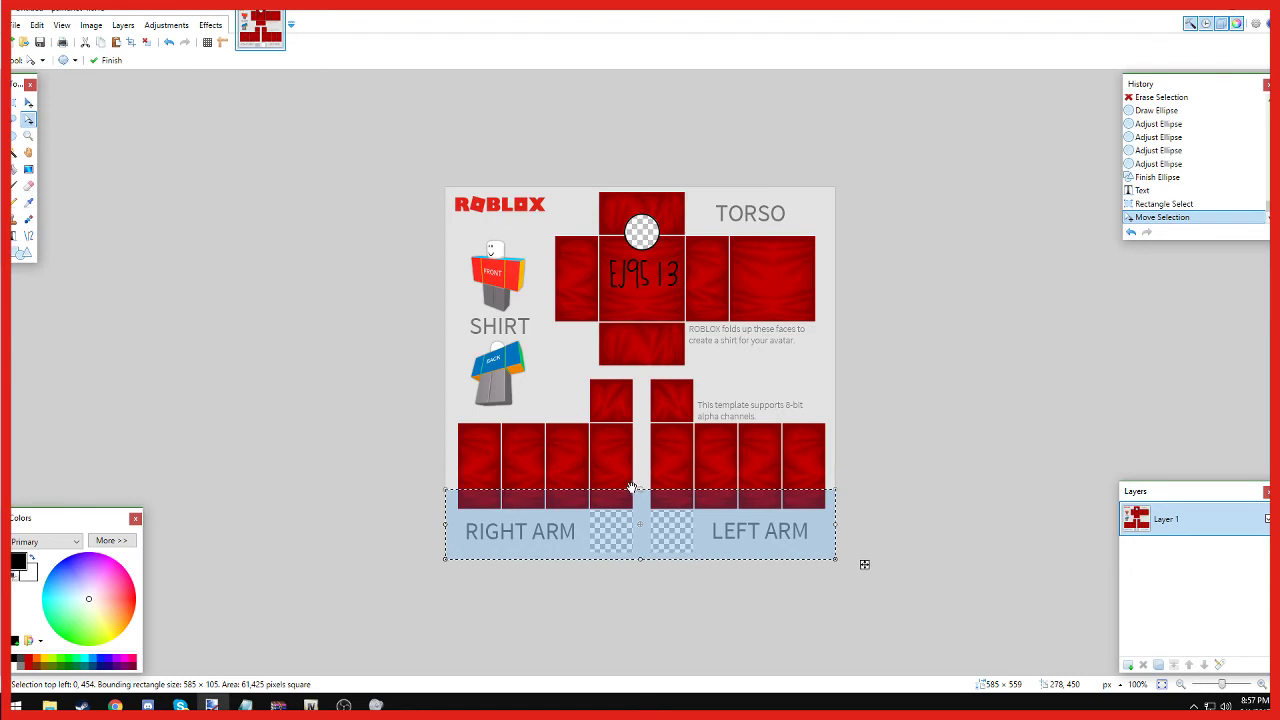
{"action": "key", "text": "Delete"}
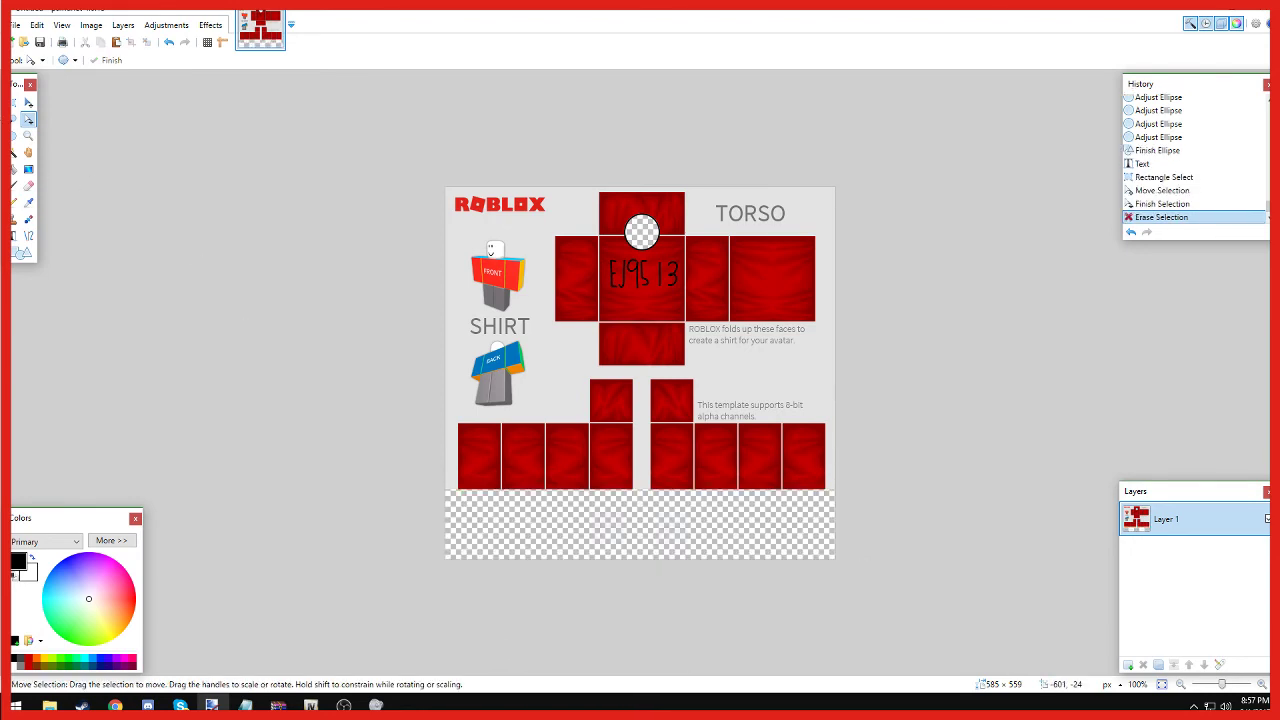
Try a Save As into the Downloads folder, then cancel at the PNG settings prompt.
{"action": "left_click", "coordinate": [13, 28]}
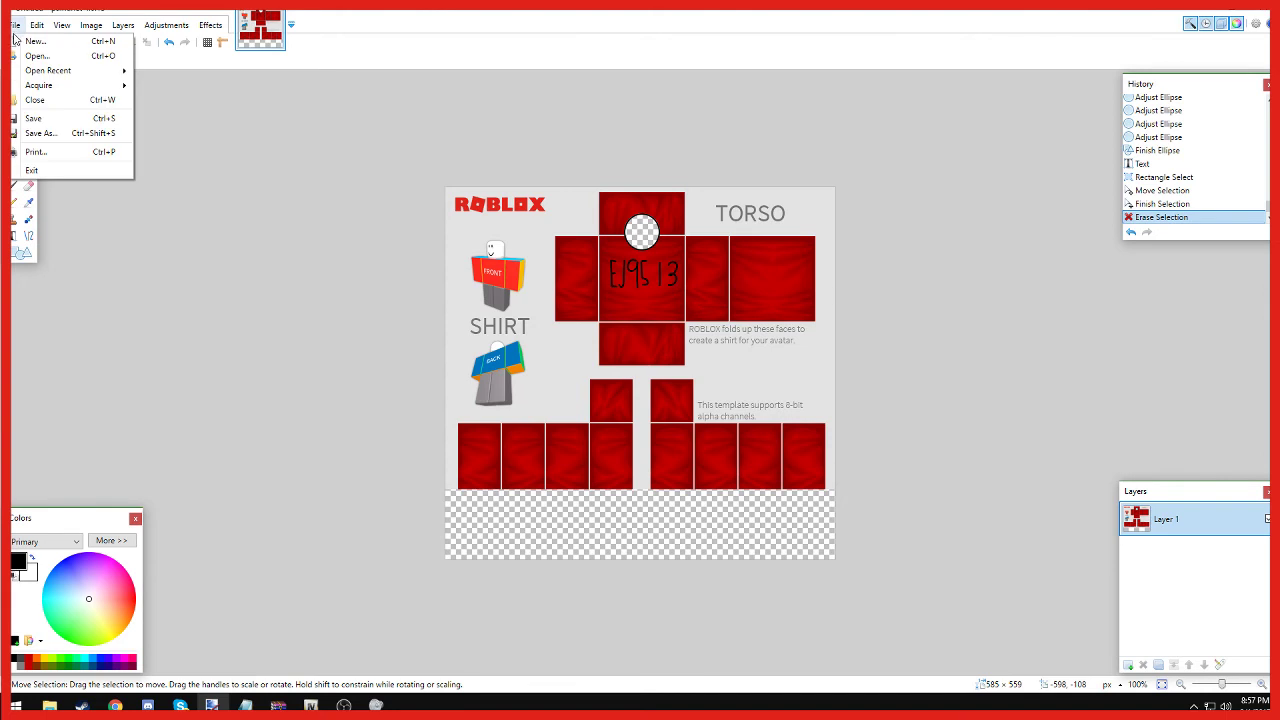
{"action": "left_click", "coordinate": [40, 133]}
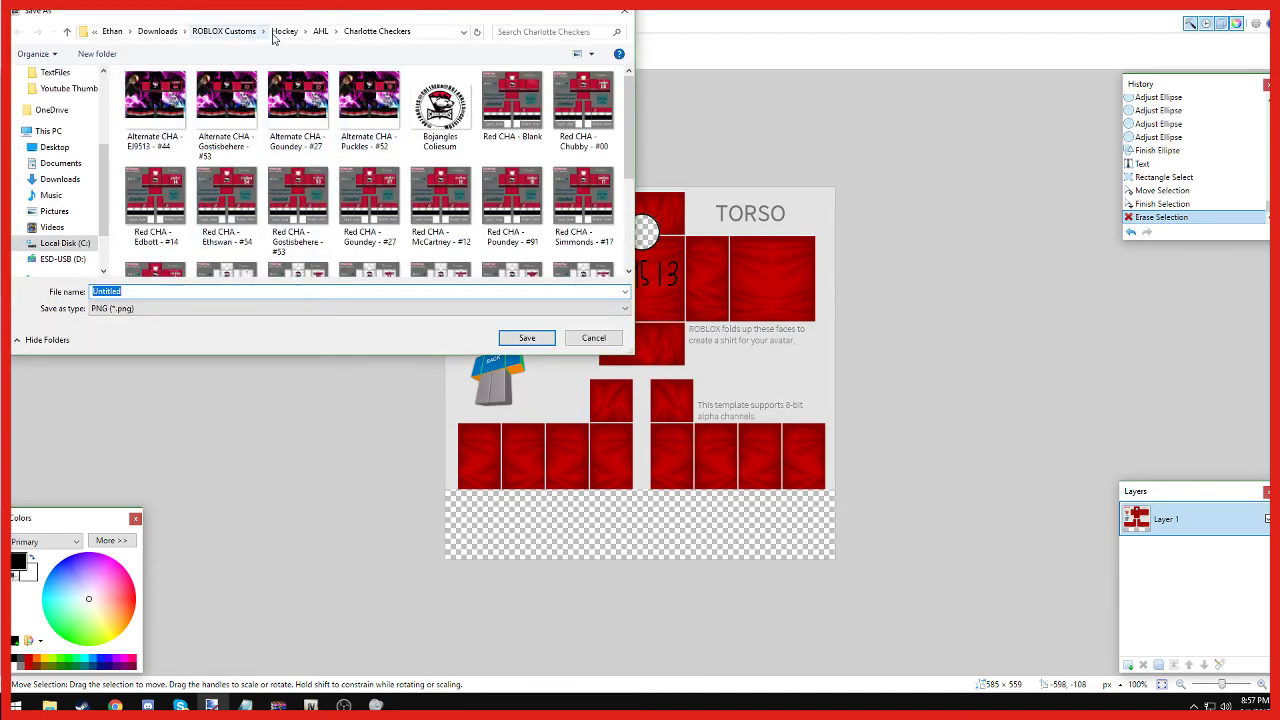
{"action": "left_click", "coordinate": [273, 33]}
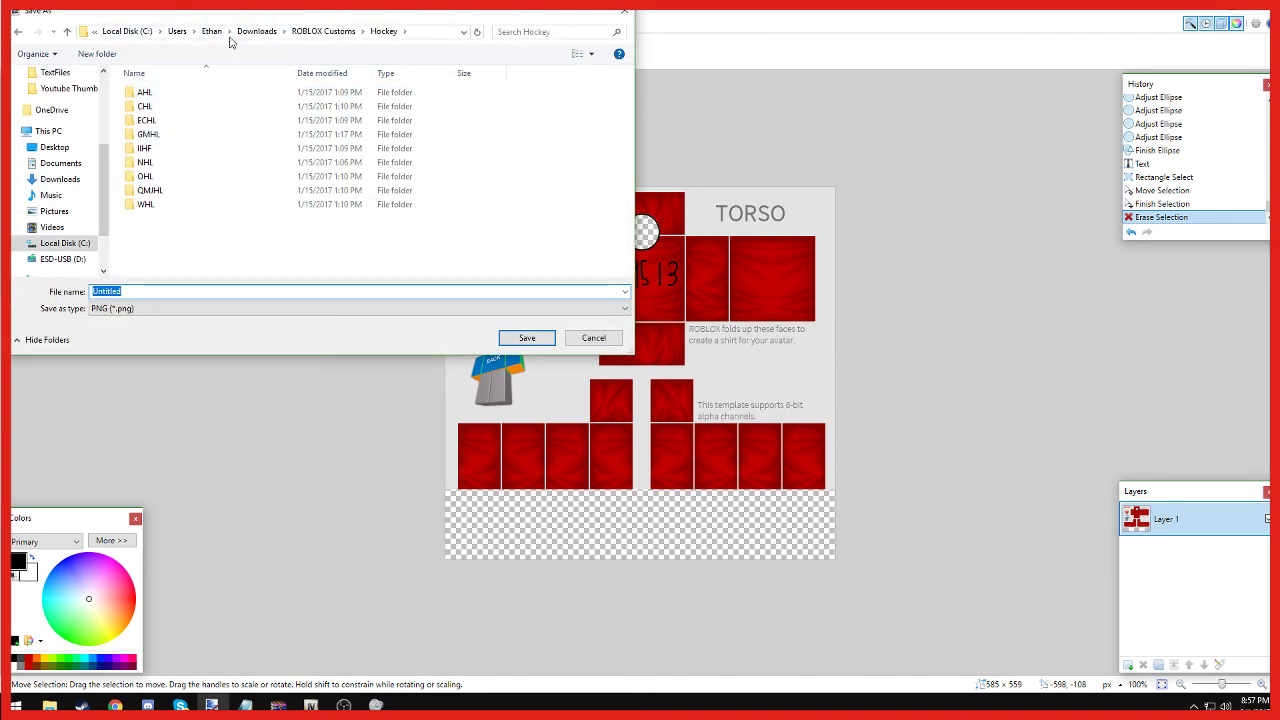
{"action": "left_click", "coordinate": [257, 31]}
{"action": "scroll", "coordinate": [220, 180], "scroll_direction": "down", "scroll_amount": 3}
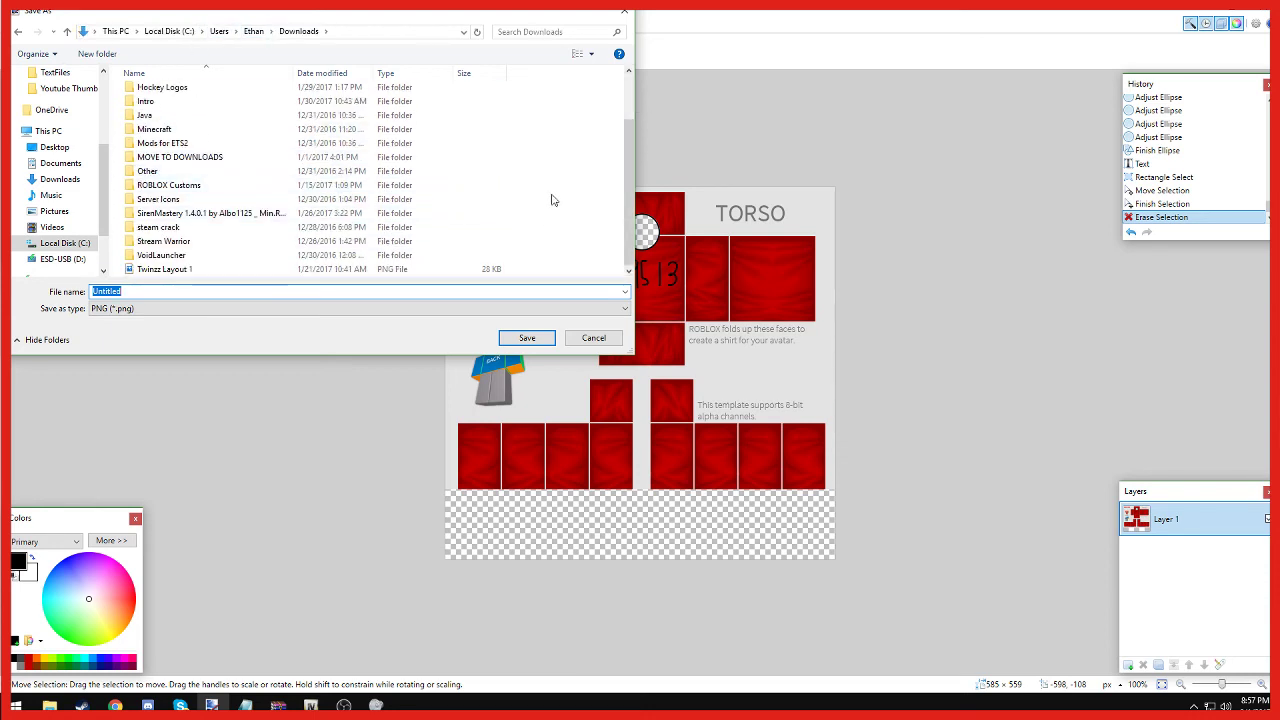
{"action": "right_click", "coordinate": [513, 197]}
{"action": "mouse_move", "coordinate": [580, 336]}
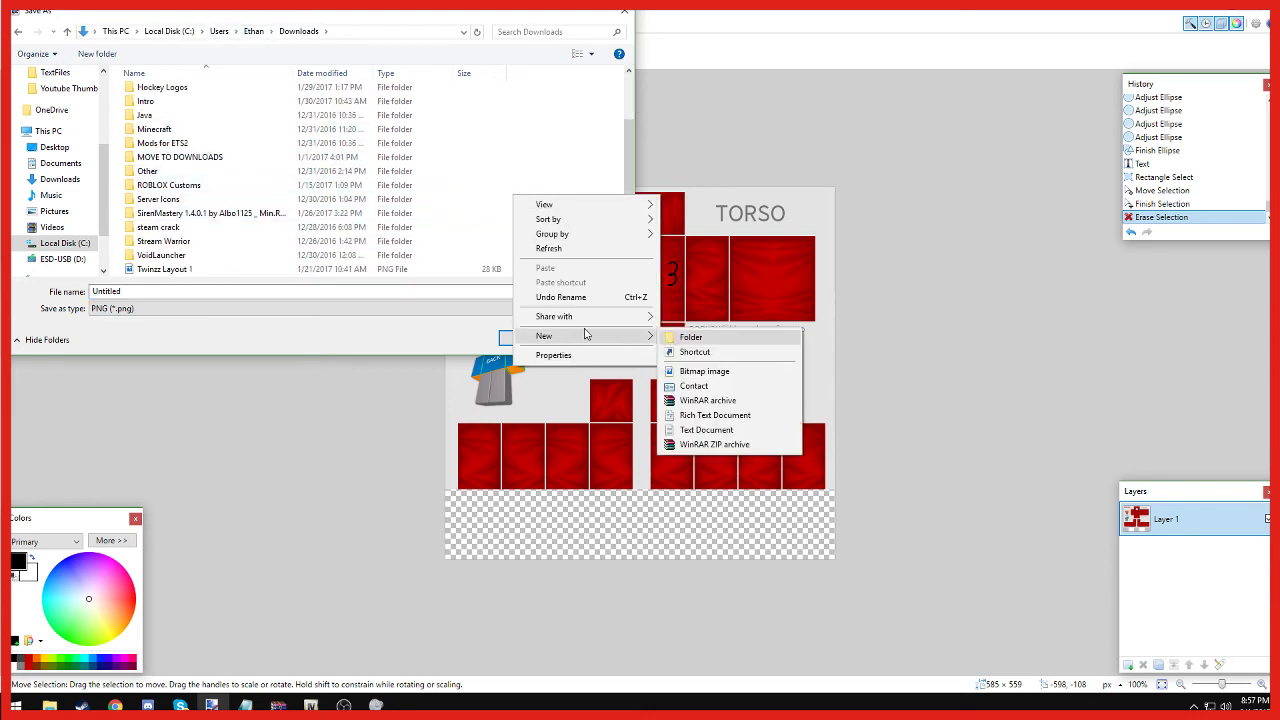
{"action": "left_click", "coordinate": [409, 289]}
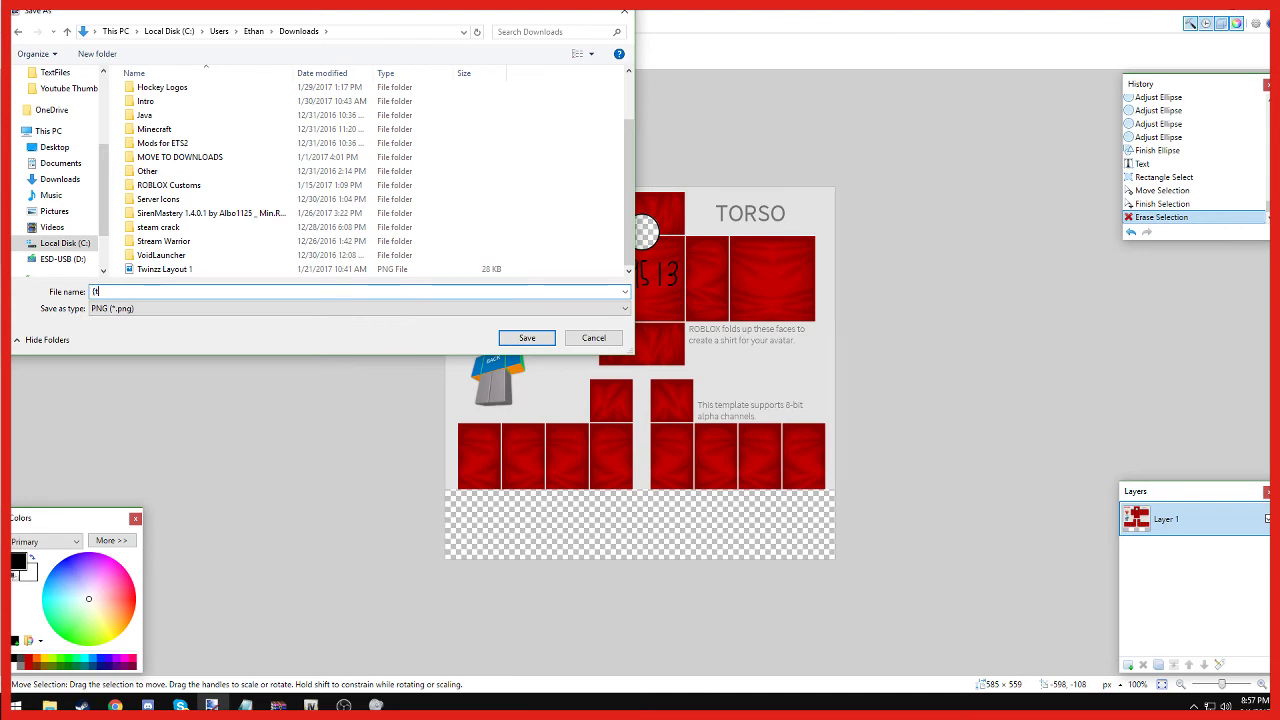
{"action": "type", "text": "Turt"}
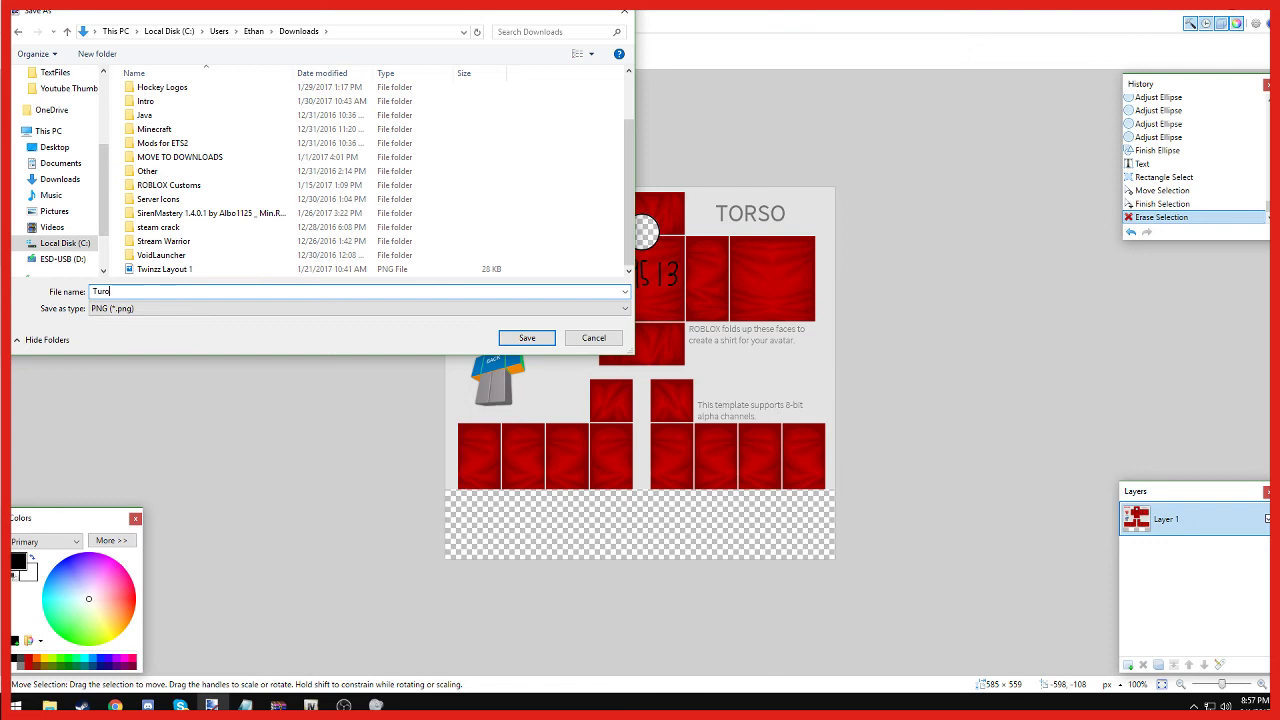
{"action": "key", "text": "BackSpace"}
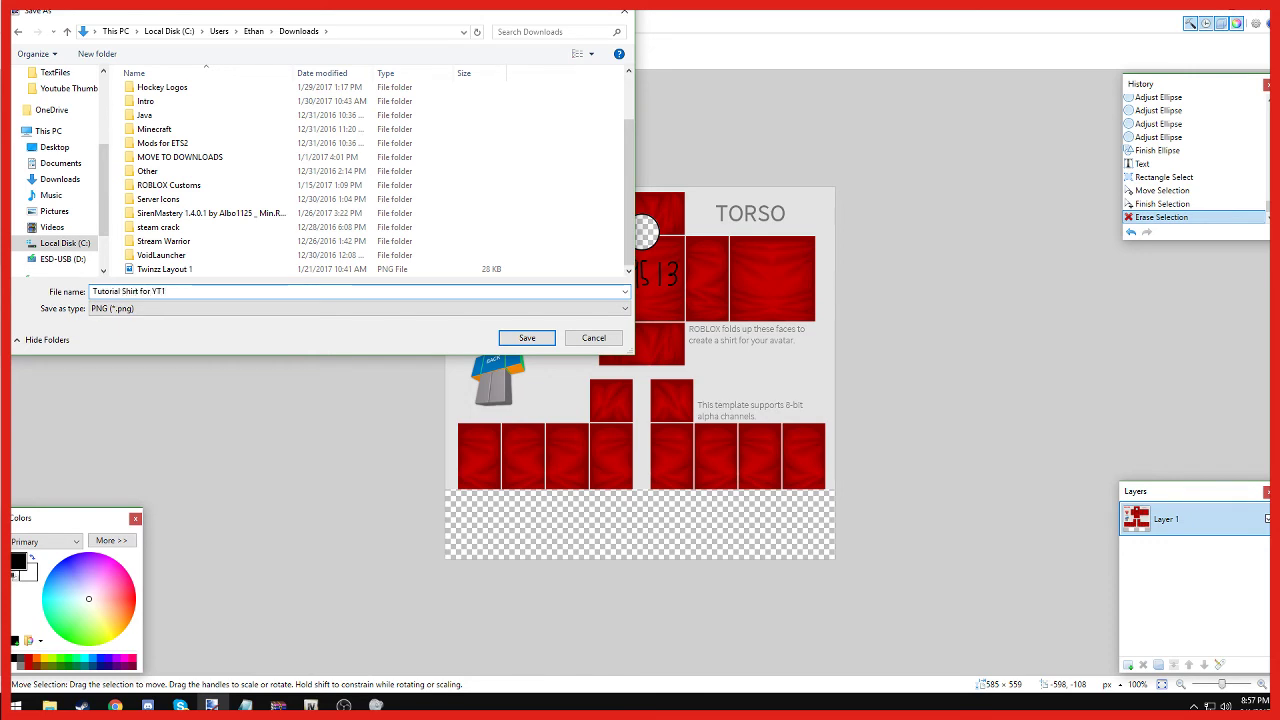
{"action": "key", "text": "Return"}
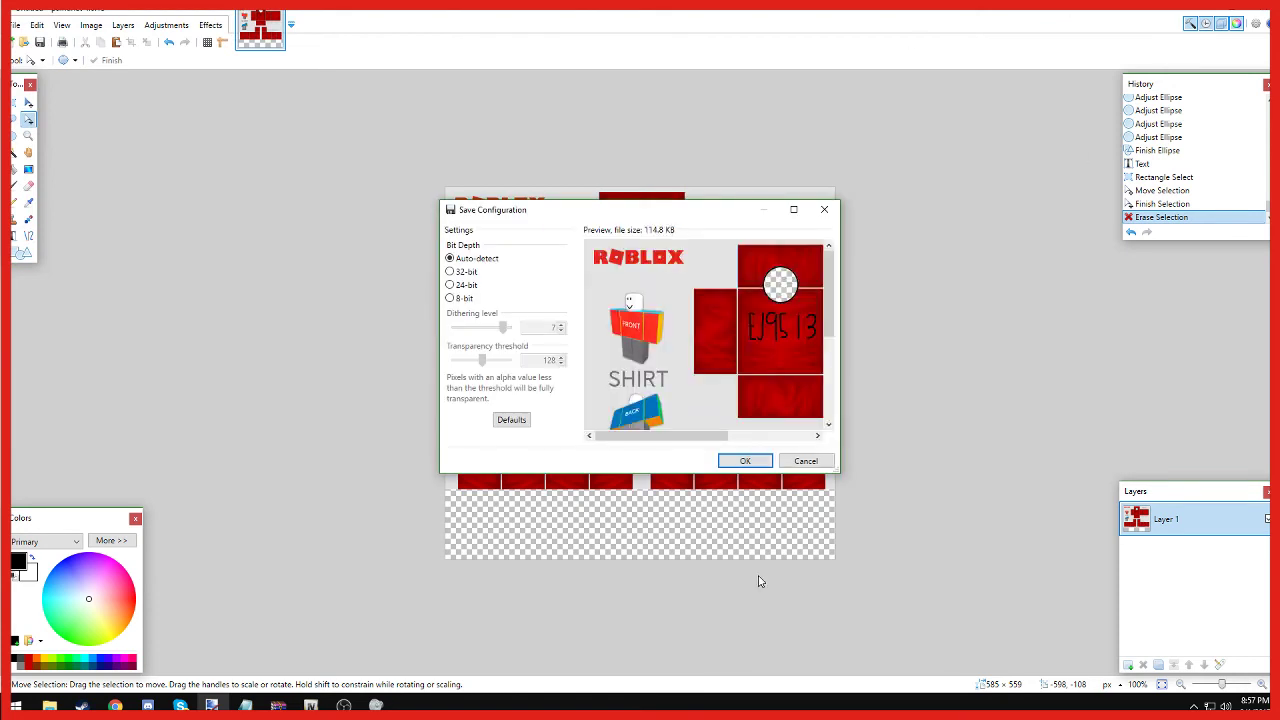
{"action": "left_click", "coordinate": [806, 461]}
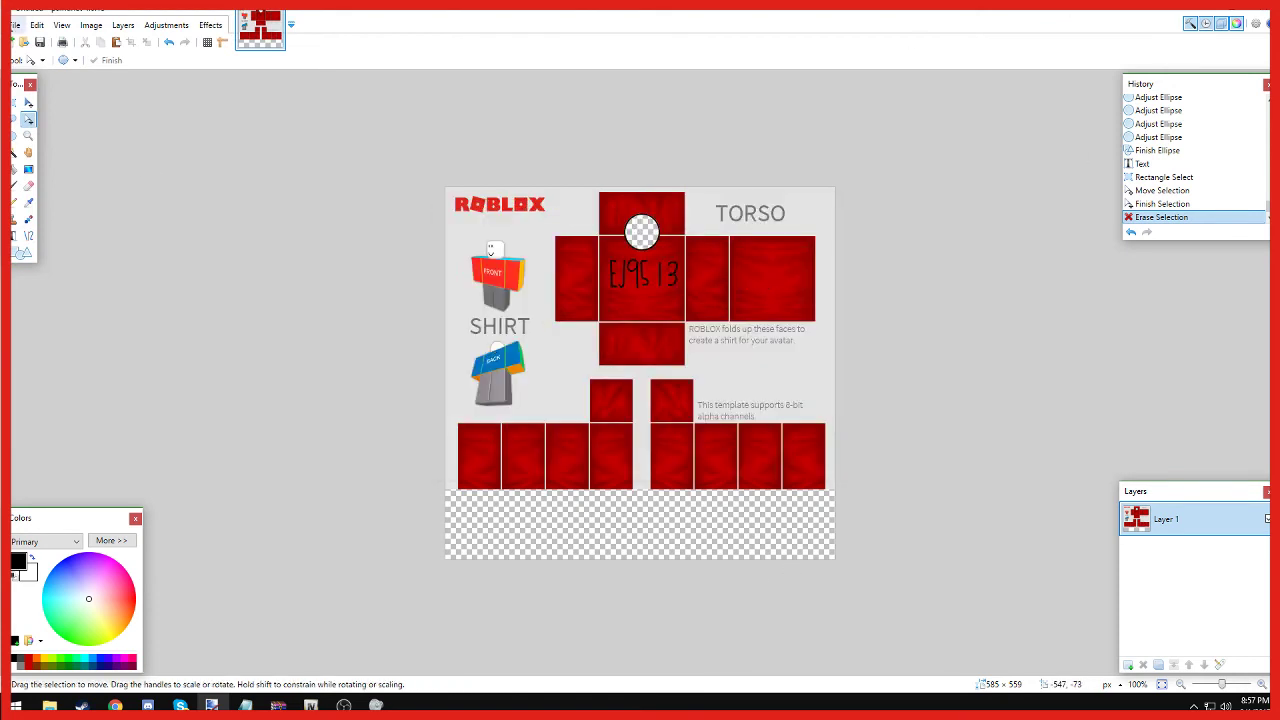
Save the template as PNG named 'Tutorial Shirt for YT1' and accept the PNG settings.
{"action": "left_click", "coordinate": [15, 24]}
{"action": "left_click", "coordinate": [34, 160]}
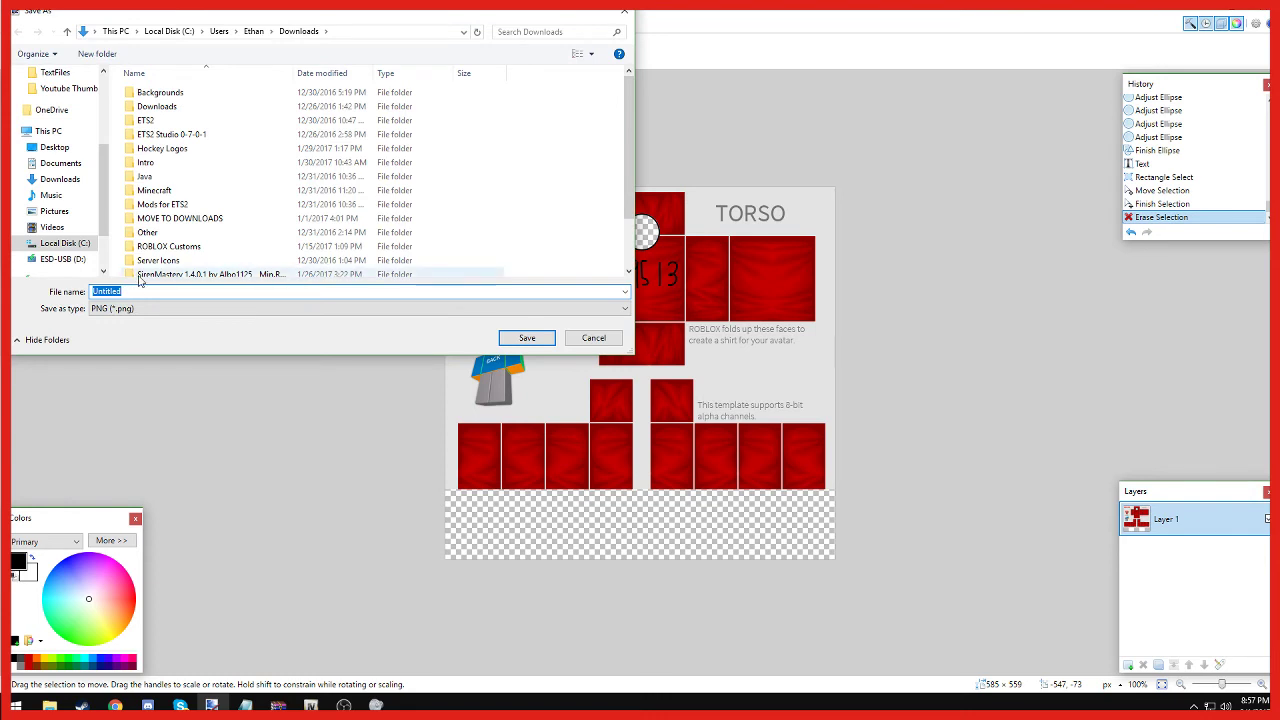
{"action": "type", "text": "Tutorial Shirt for YT1"}
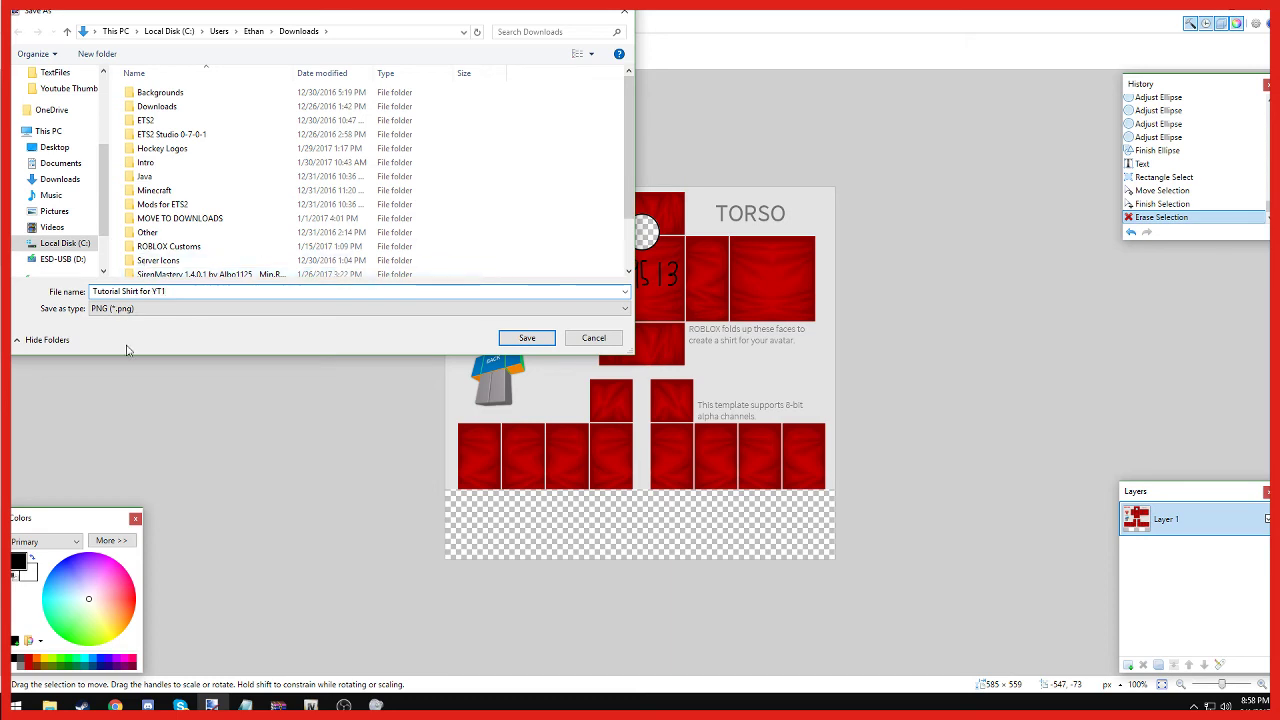
{"action": "left_click", "coordinate": [130, 308]}
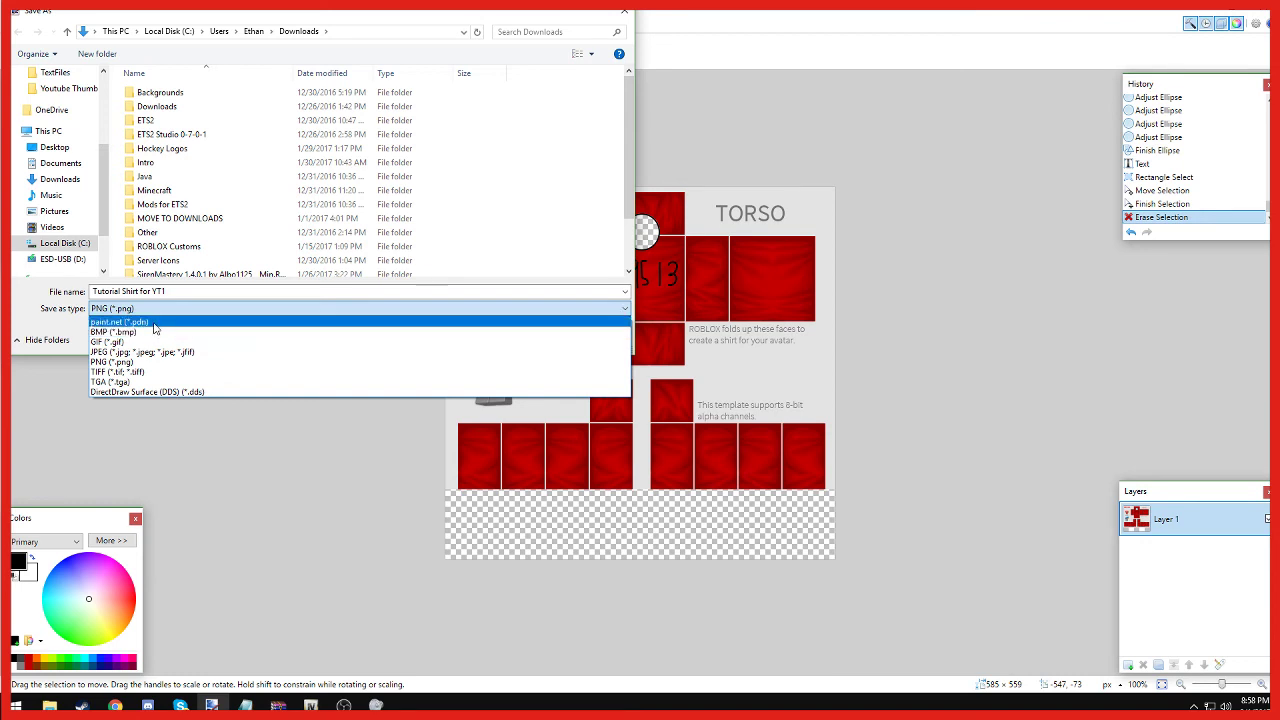
{"action": "left_click", "coordinate": [120, 363]}
{"action": "left_click", "coordinate": [515, 338]}
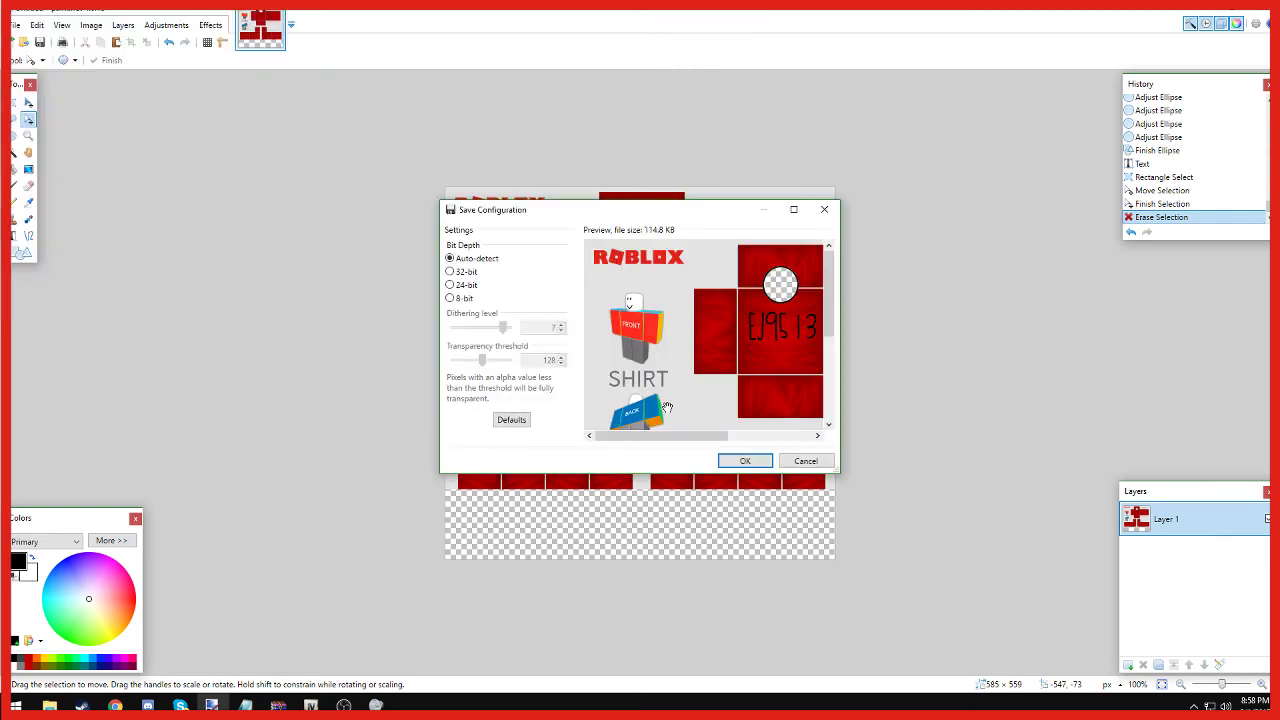
{"action": "left_click", "coordinate": [745, 461]}
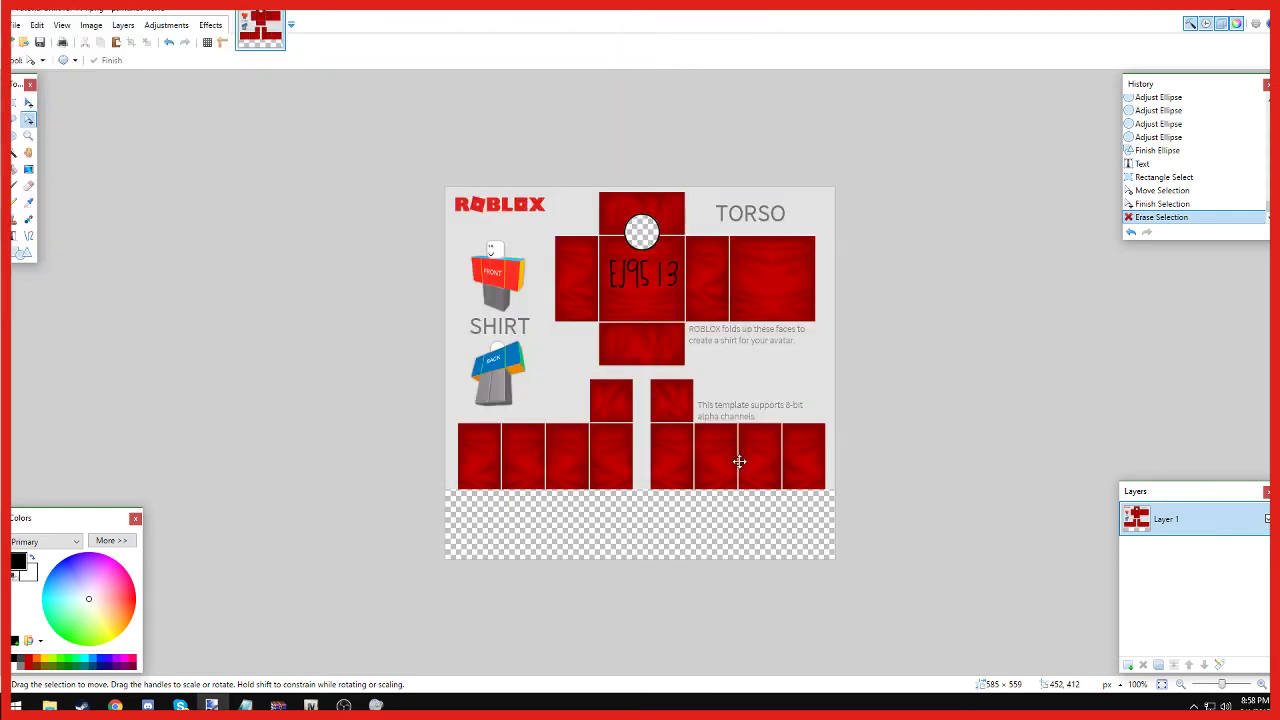
In Chrome, go to Roblox's Create a Shirt page, closing the template image tab and chat panel.
{"action": "left_click", "coordinate": [115, 705]}
{"action": "key", "text": "ctrl+2"}
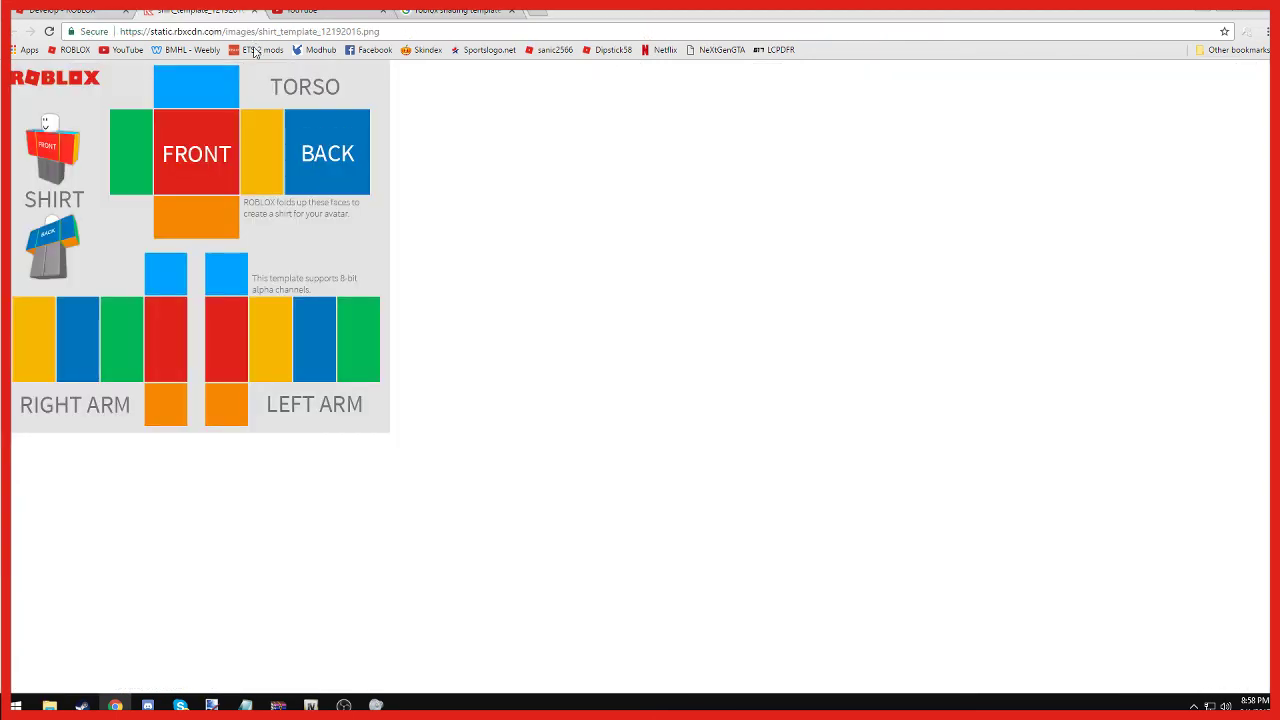
{"action": "left_click", "coordinate": [60, 12]}
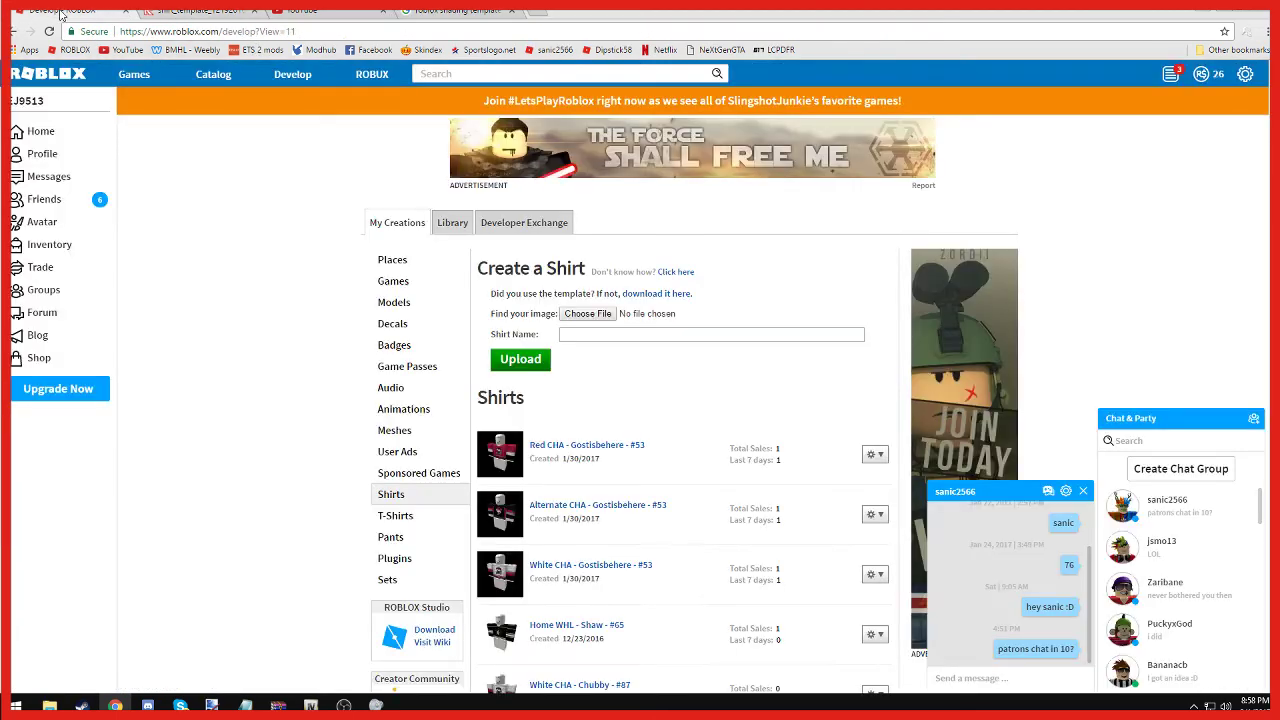
{"action": "left_click", "coordinate": [253, 11]}
{"action": "left_click", "coordinate": [590, 314]}
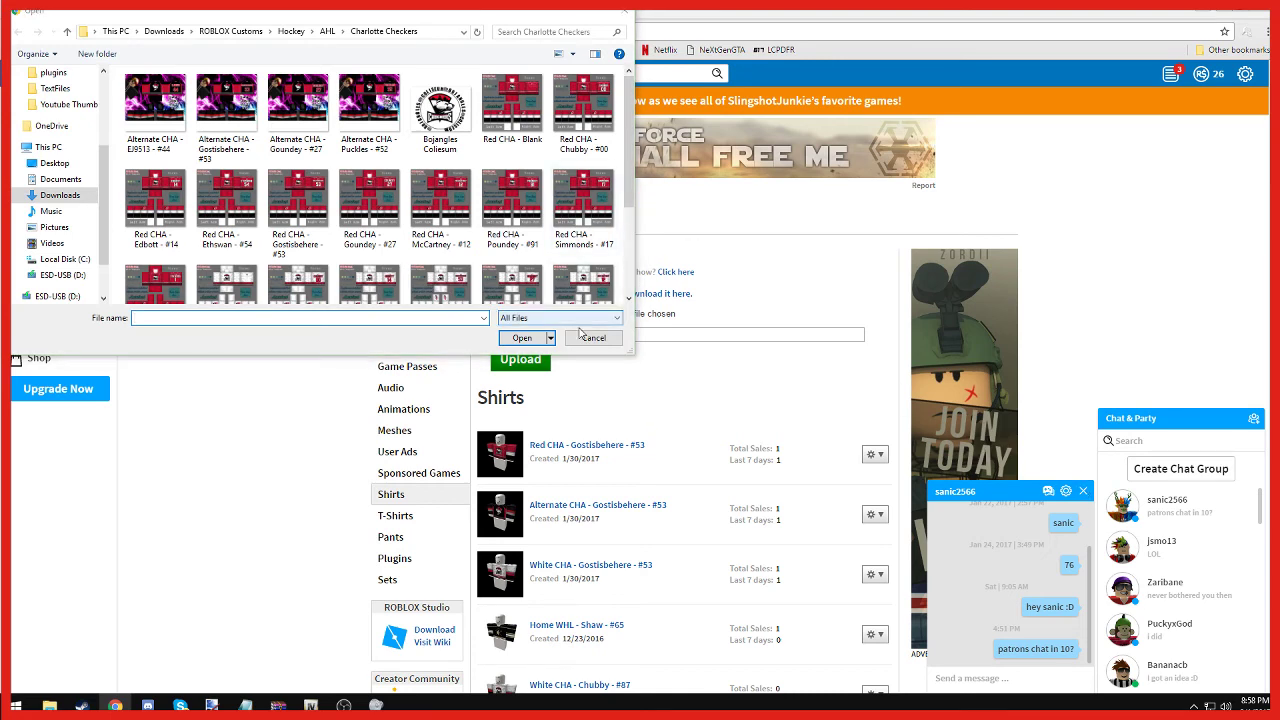
{"action": "left_click", "coordinate": [593, 337]}
{"action": "left_click", "coordinate": [1083, 491]}
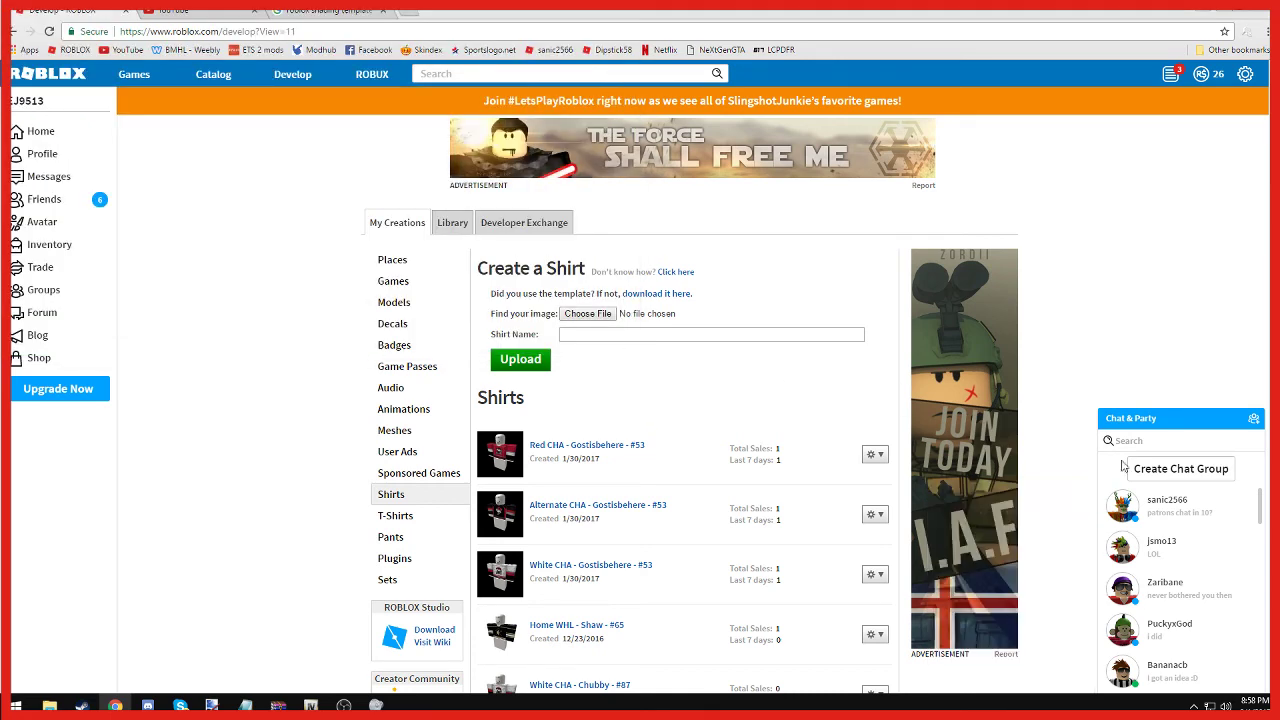
{"action": "left_click", "coordinate": [1174, 414]}
Choose Tutorial Shirt for YT1 from Downloads as the shirt image and upload it.
{"action": "left_click", "coordinate": [578, 311]}
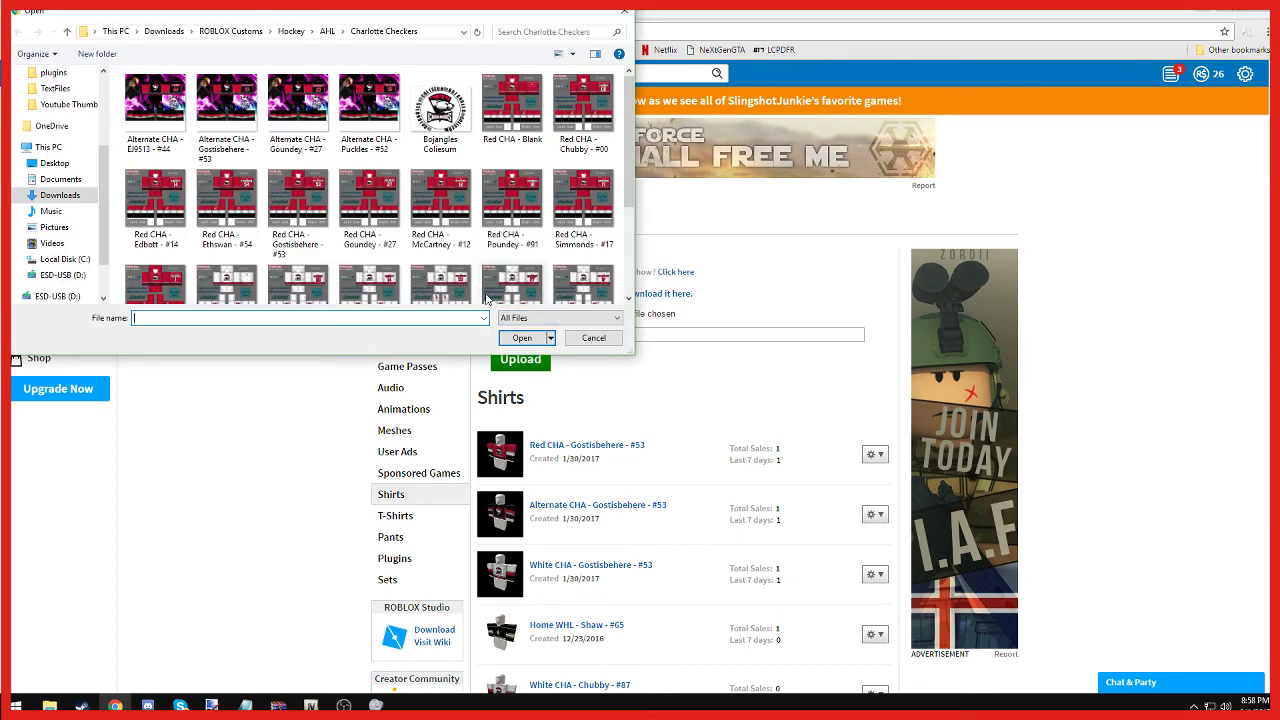
{"action": "left_click", "coordinate": [164, 31]}
{"action": "scroll", "coordinate": [276, 228], "scroll_direction": "down", "scroll_amount": 3}
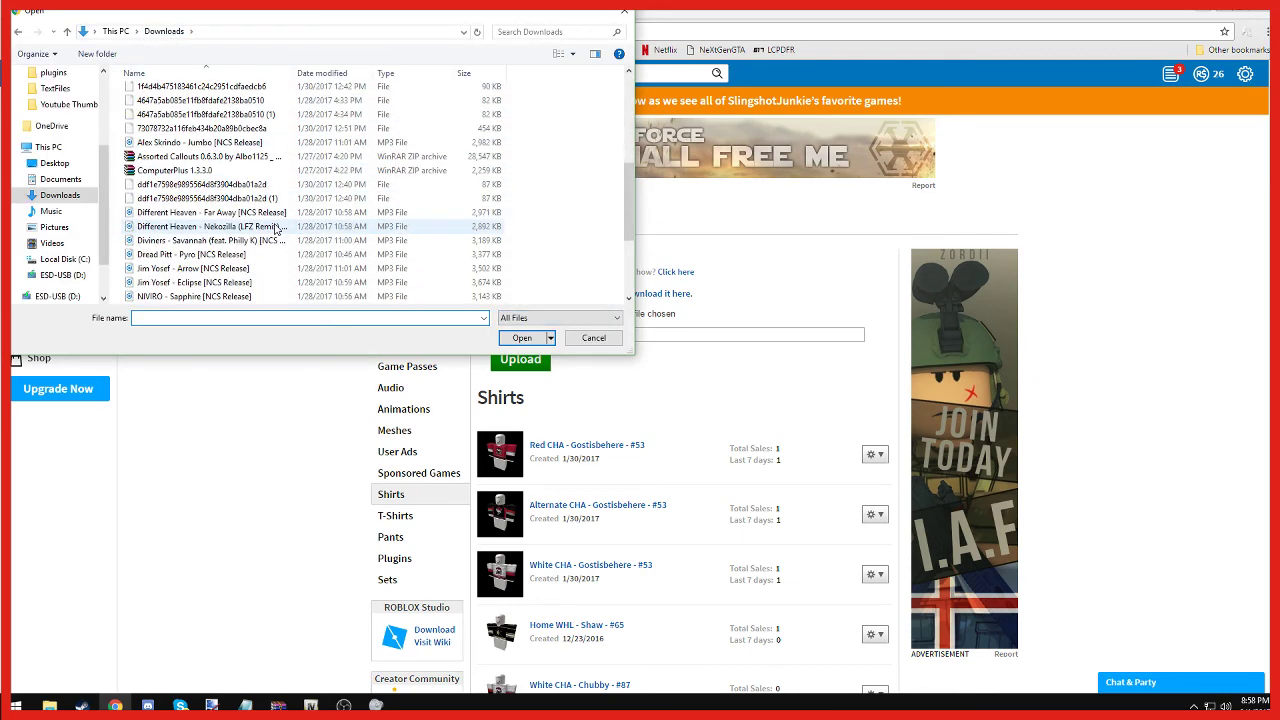
{"action": "scroll", "coordinate": [276, 228], "scroll_direction": "down", "scroll_amount": 1}
{"action": "left_click", "coordinate": [205, 241]}
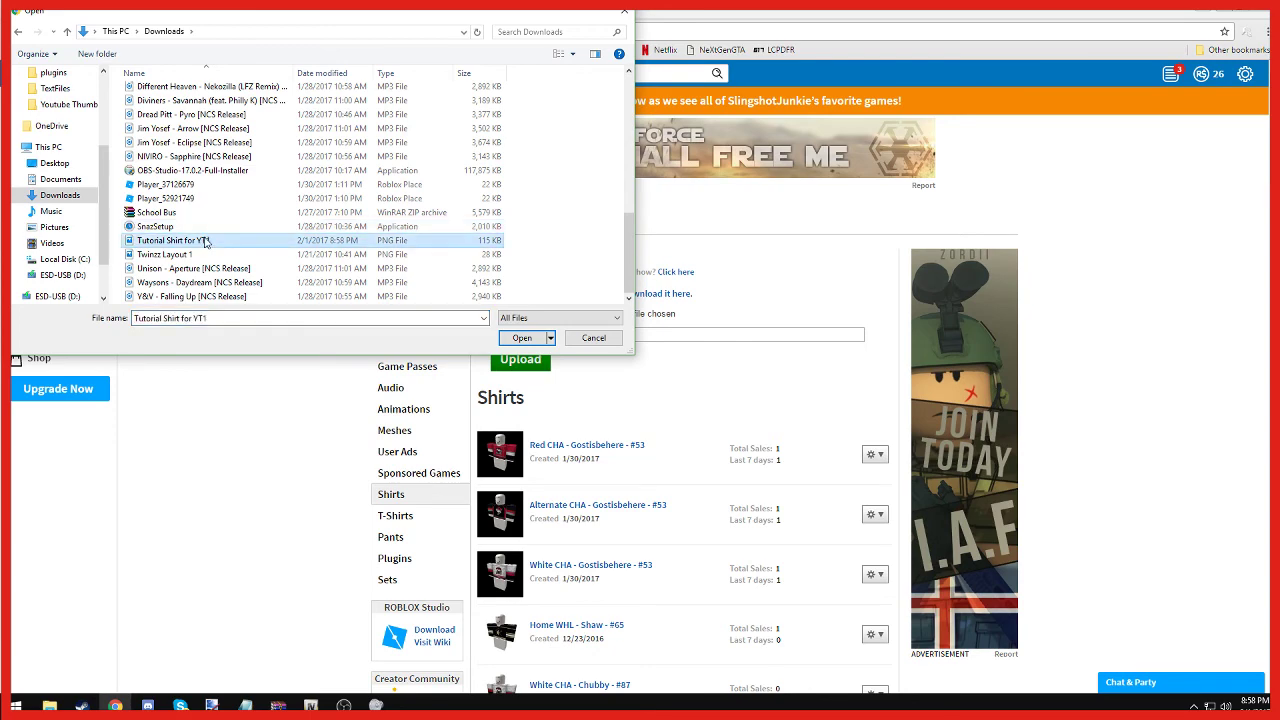
{"action": "left_click", "coordinate": [537, 341]}
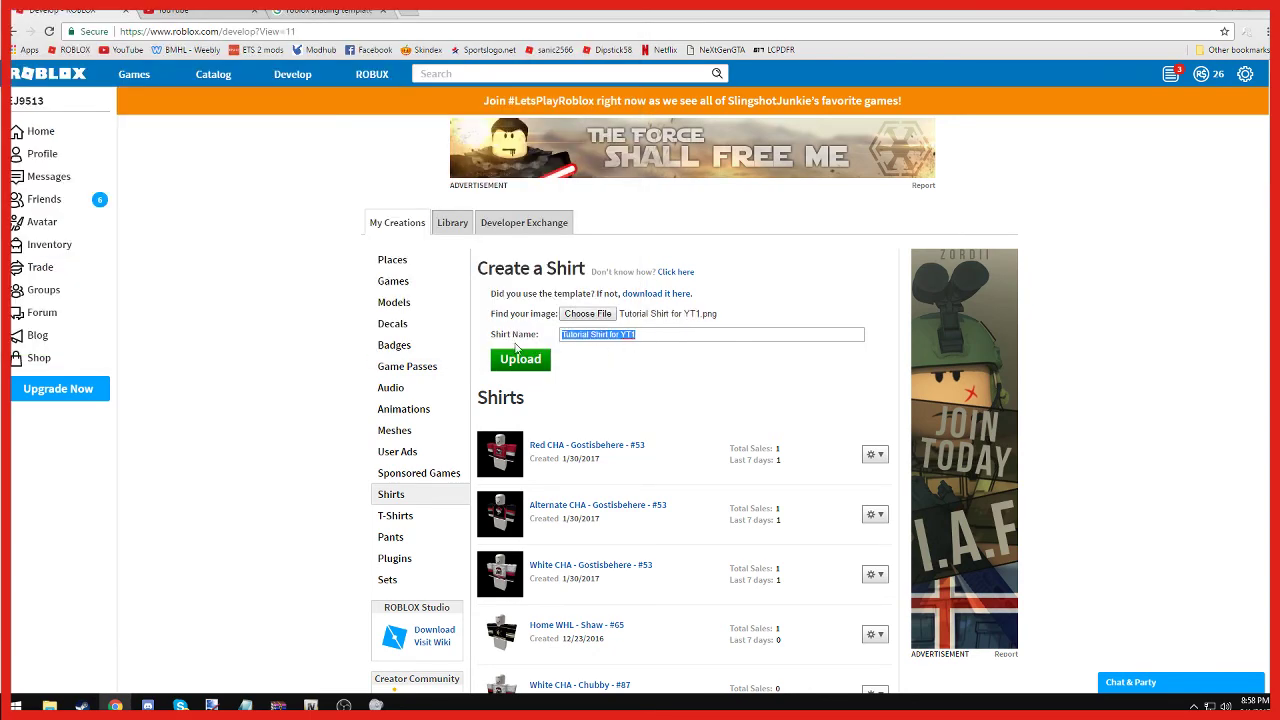
{"action": "left_click", "coordinate": [520, 358]}
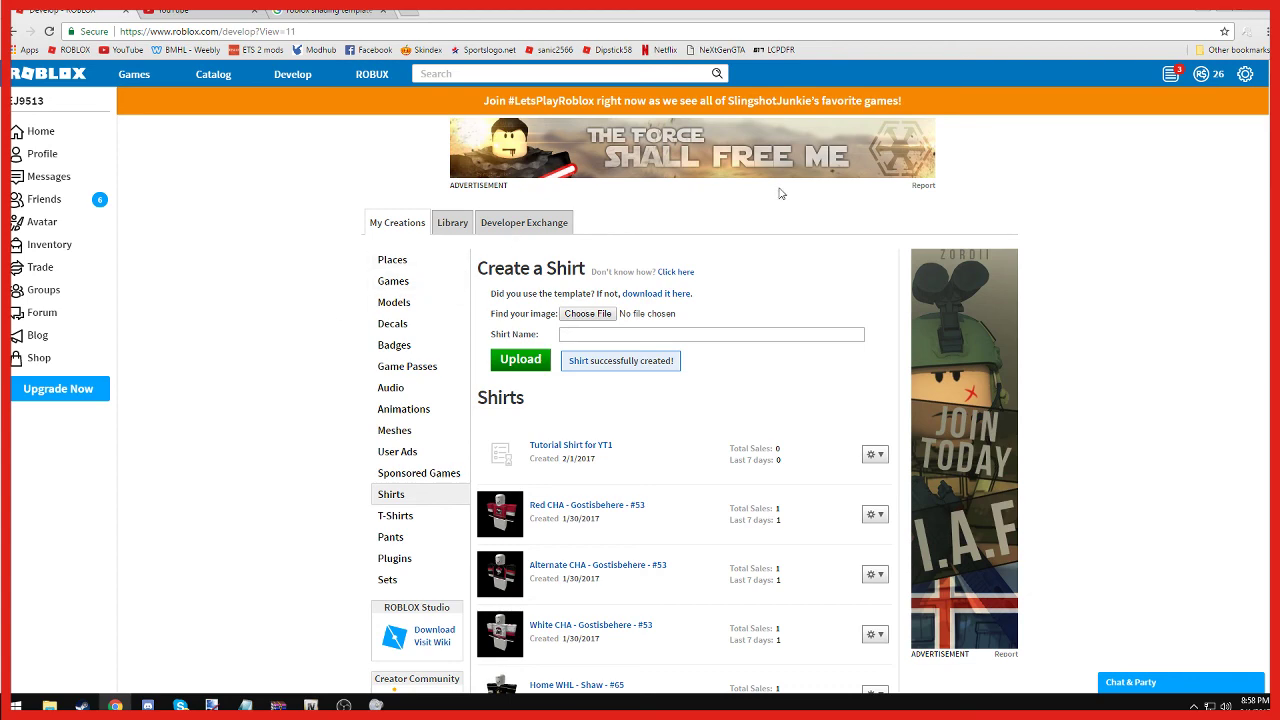
Scroll the Shirts list, load More Shirts, and return to the top showing Tutorial Shirt for YT1.
{"action": "scroll", "coordinate": [690, 300], "scroll_direction": "down", "scroll_amount": 15}
{"action": "scroll", "coordinate": [695, 297], "scroll_direction": "down", "scroll_amount": 10}
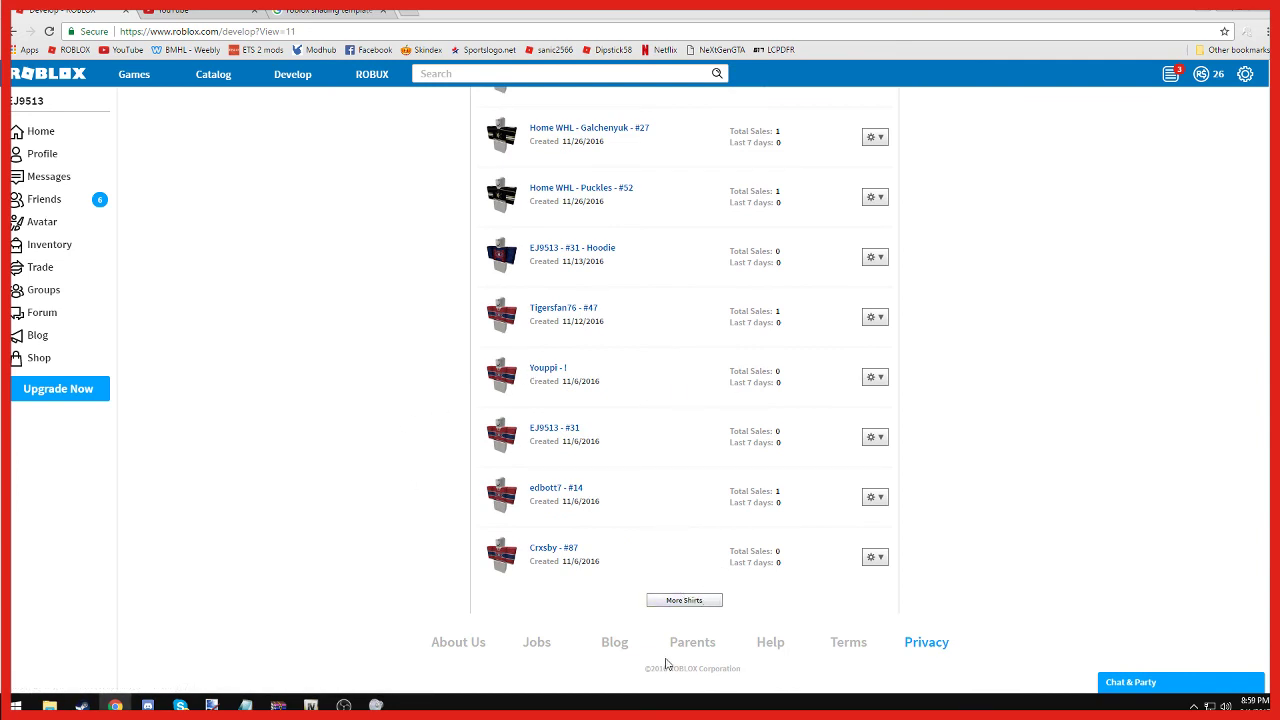
{"action": "left_click", "coordinate": [684, 600]}
{"action": "scroll", "coordinate": [740, 575], "scroll_direction": "down", "scroll_amount": 12}
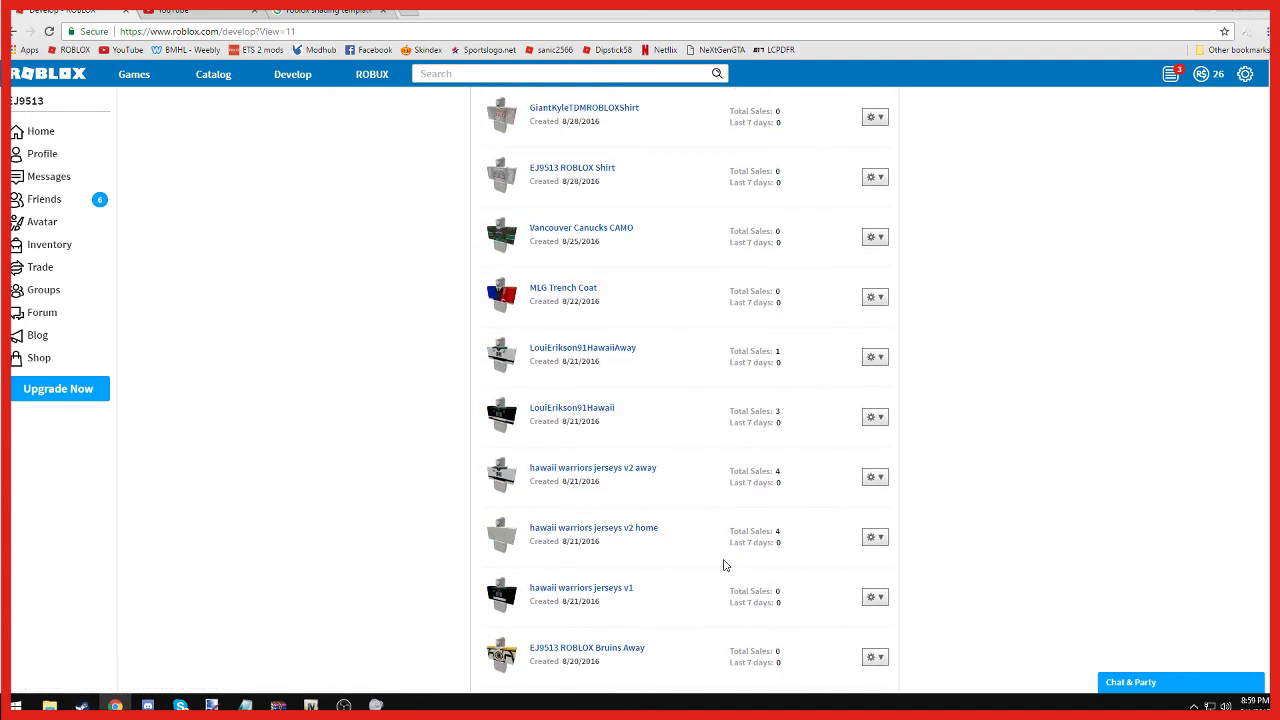
{"action": "scroll", "coordinate": [725, 566], "scroll_direction": "down", "scroll_amount": 15}
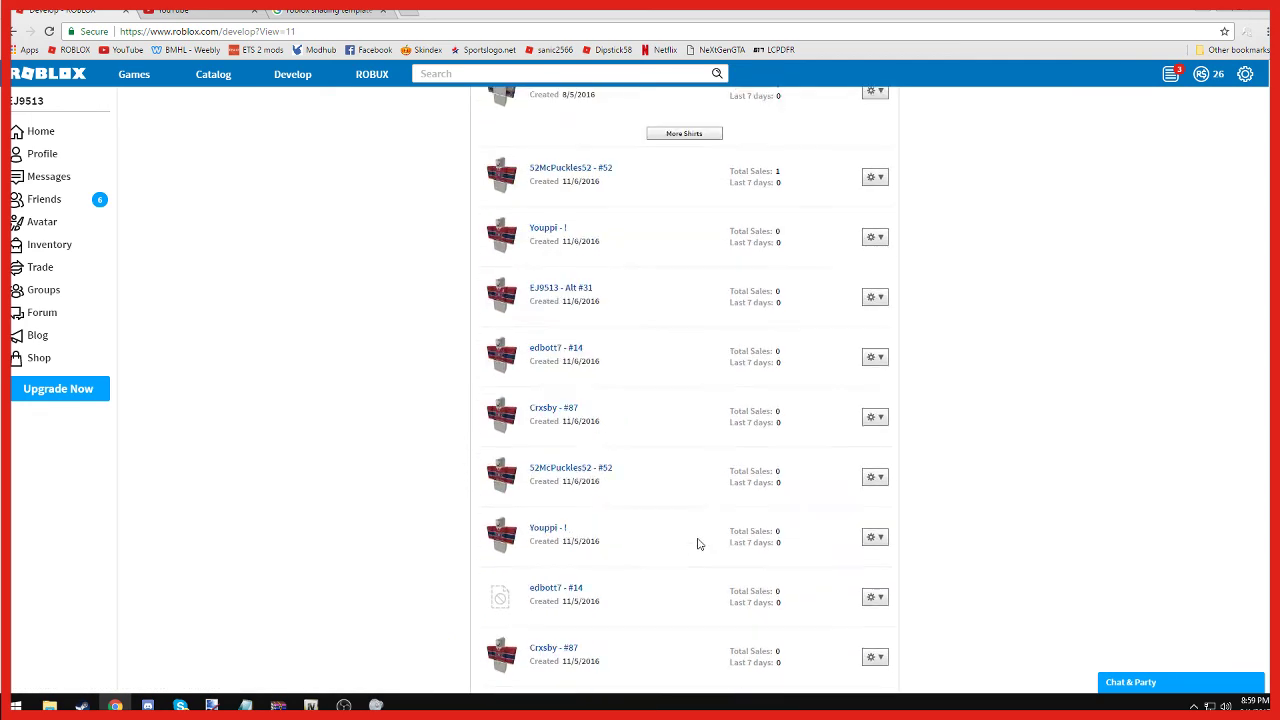
{"action": "scroll", "coordinate": [705, 532], "scroll_direction": "up", "scroll_amount": 1}
{"action": "scroll", "coordinate": [1084, 420], "scroll_direction": "up", "scroll_amount": 20}
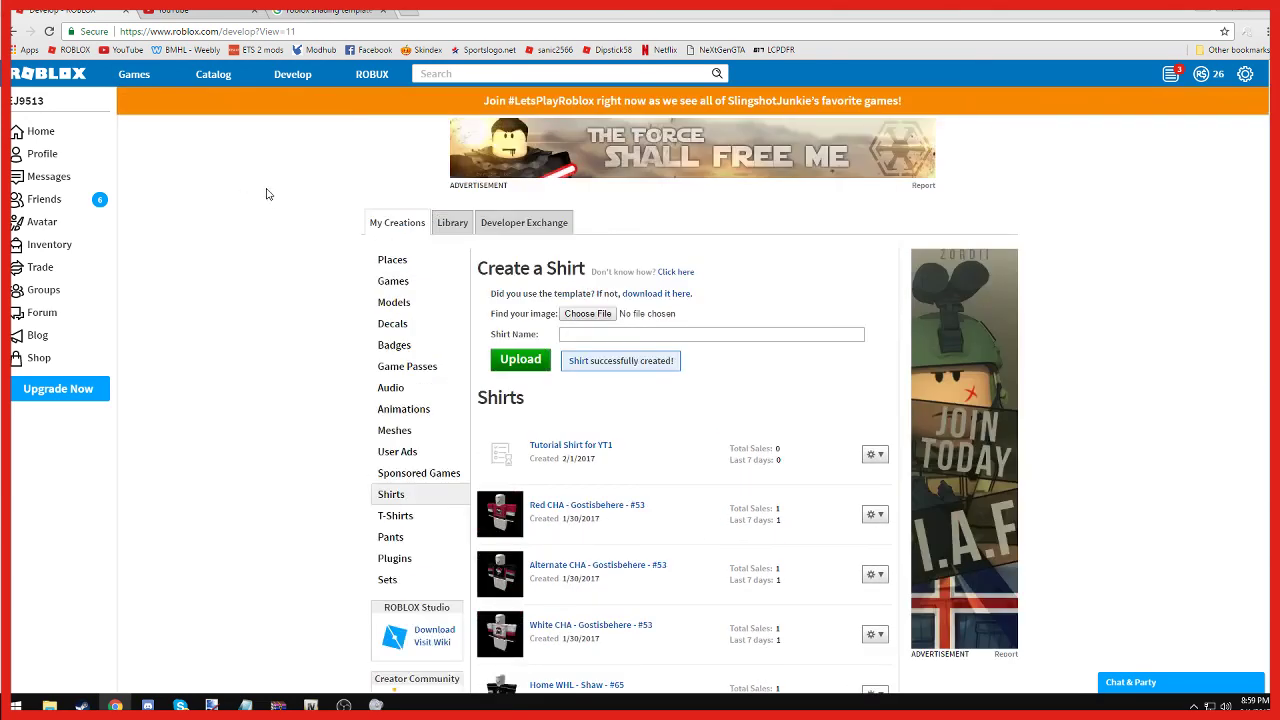
In Avatar, open the Shirts wardrobe category and wear Tutorial Shirt for YT1.
{"action": "left_click", "coordinate": [41, 228]}
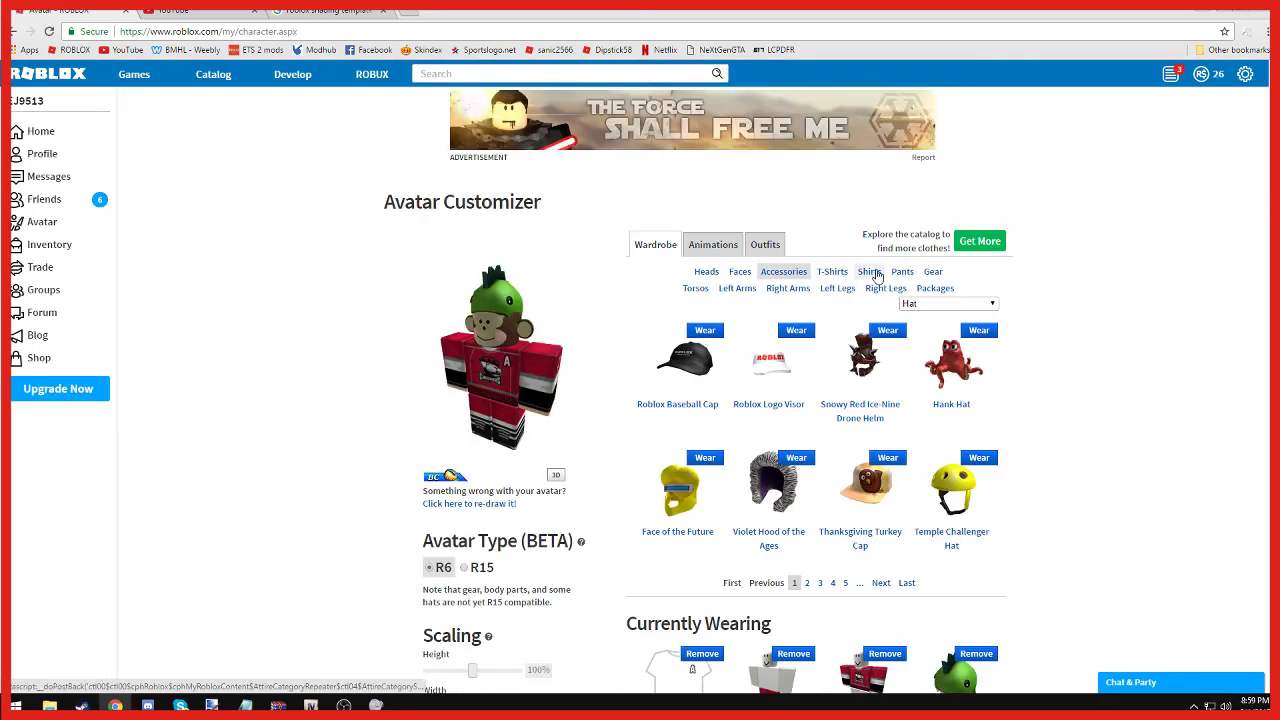
{"action": "left_click", "coordinate": [869, 272]}
{"action": "left_click", "coordinate": [705, 331]}
{"action": "scroll", "coordinate": [715, 531], "scroll_direction": "down", "scroll_amount": 2}
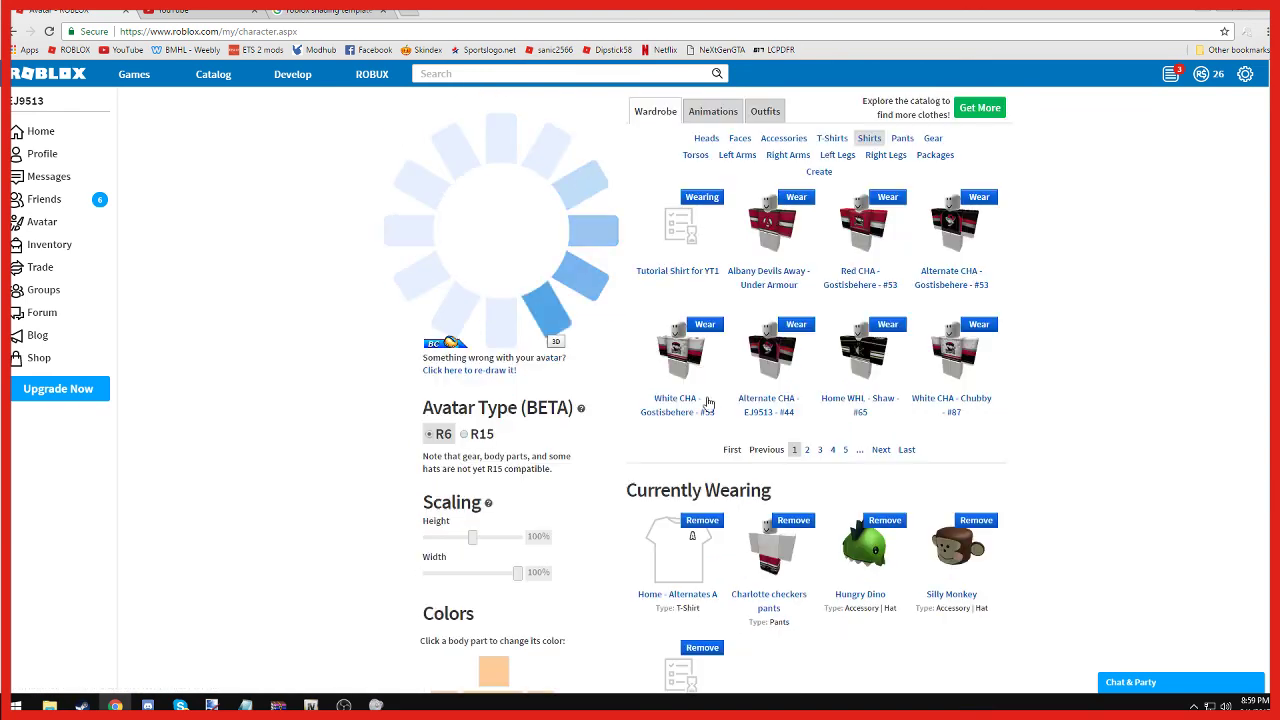
{"action": "scroll", "coordinate": [715, 531], "scroll_direction": "up", "scroll_amount": 1}
{"action": "scroll", "coordinate": [715, 531], "scroll_direction": "up", "scroll_amount": 1}
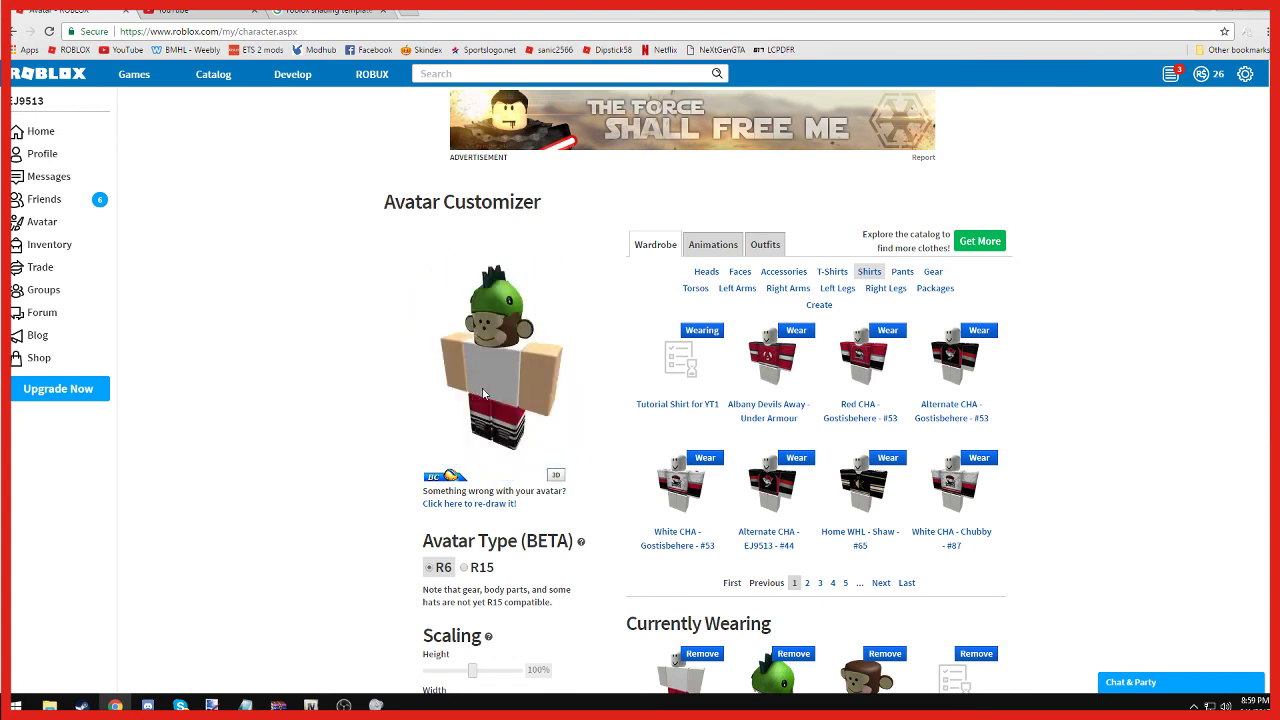
{"action": "left_click", "coordinate": [345, 704]}
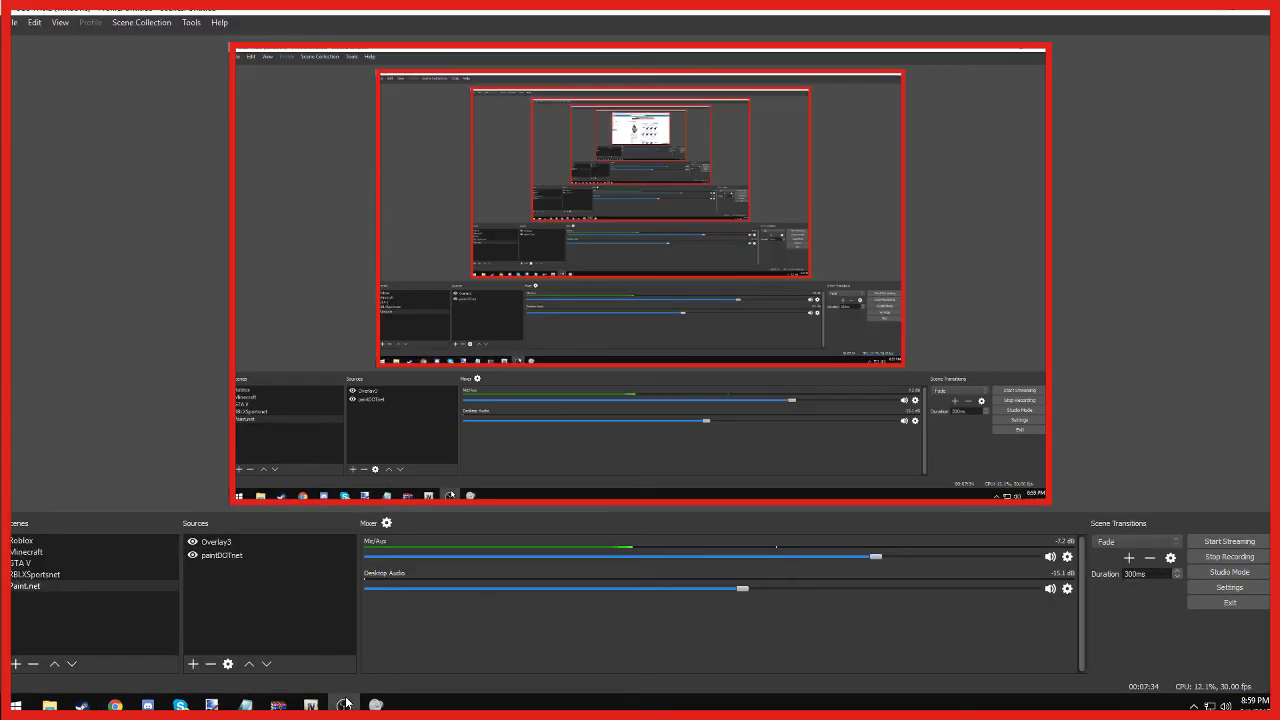